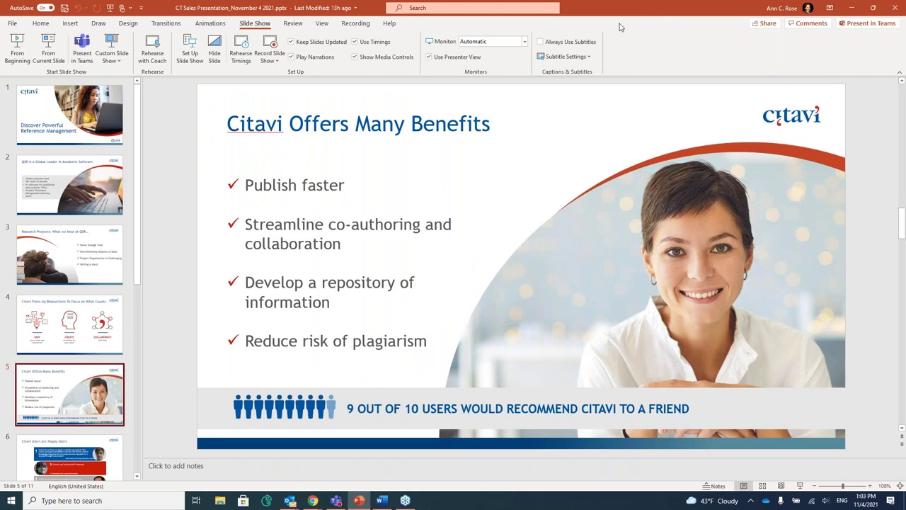
Leave the PowerPoint slideshow on the Citavi benefits slide and bring up the Citavi Web projects page
key("alt+Tab")
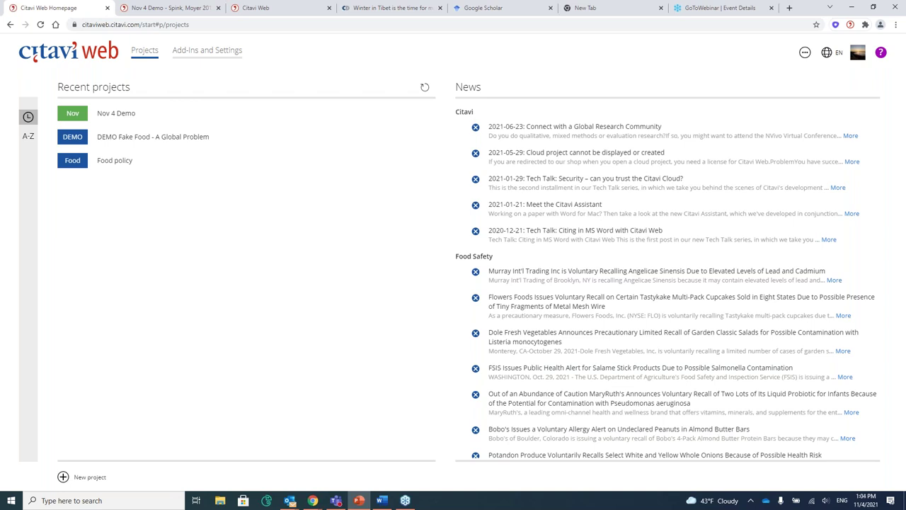
left_click(208, 253)
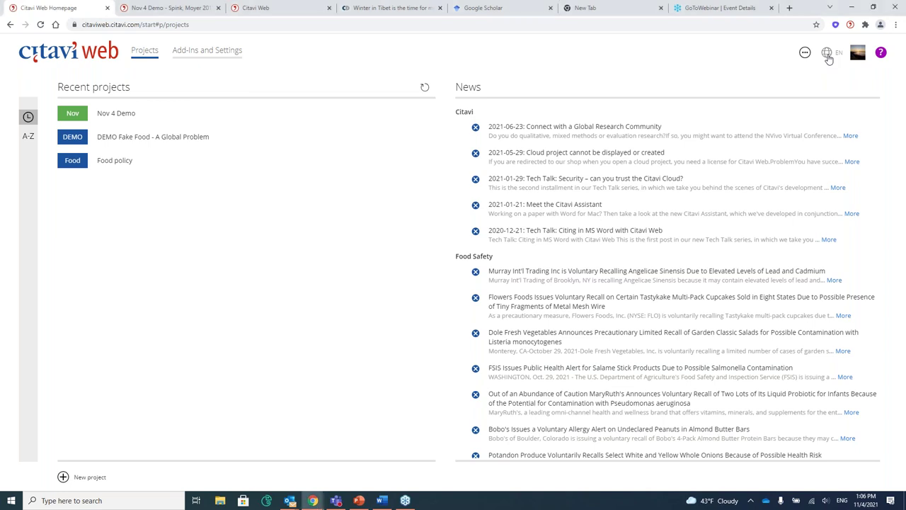
Check the interface language options, then show Citavi Web's Additional help panel with manual search and licence FAQs
left_click(828, 55)
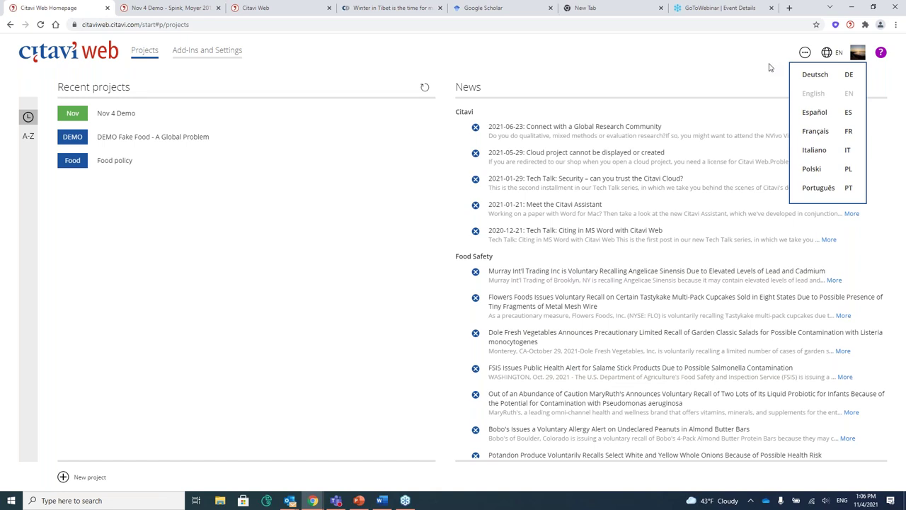
left_click(881, 55)
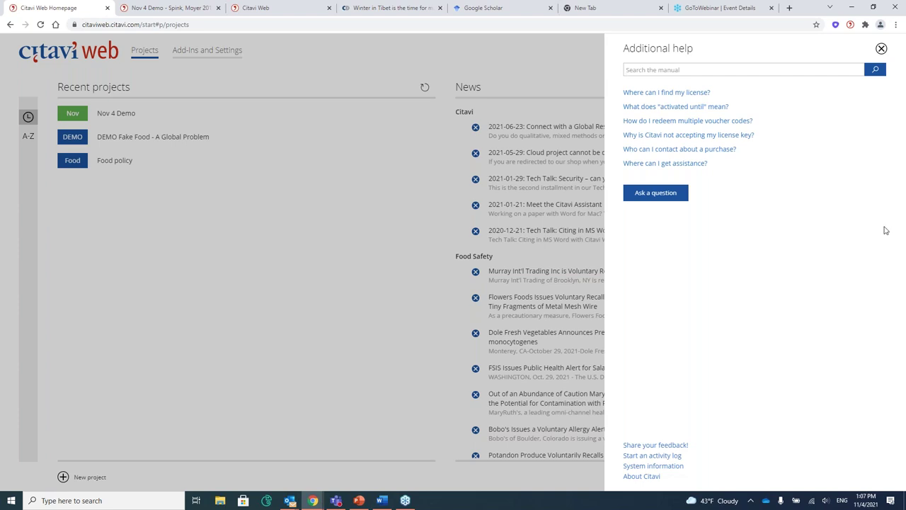
Dismiss the help panel and go to Add-Ins and Settings showing Word Assistant and Citavi Picker
left_click(882, 50)
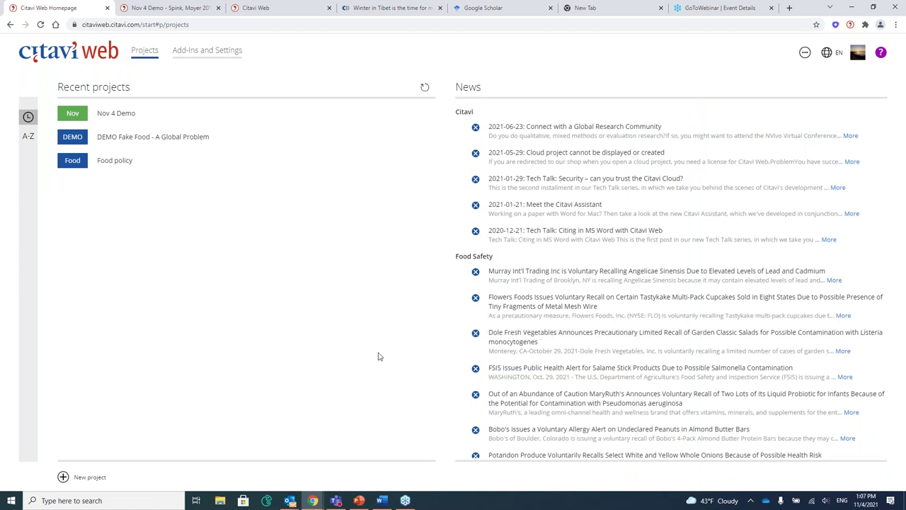
left_click(203, 56)
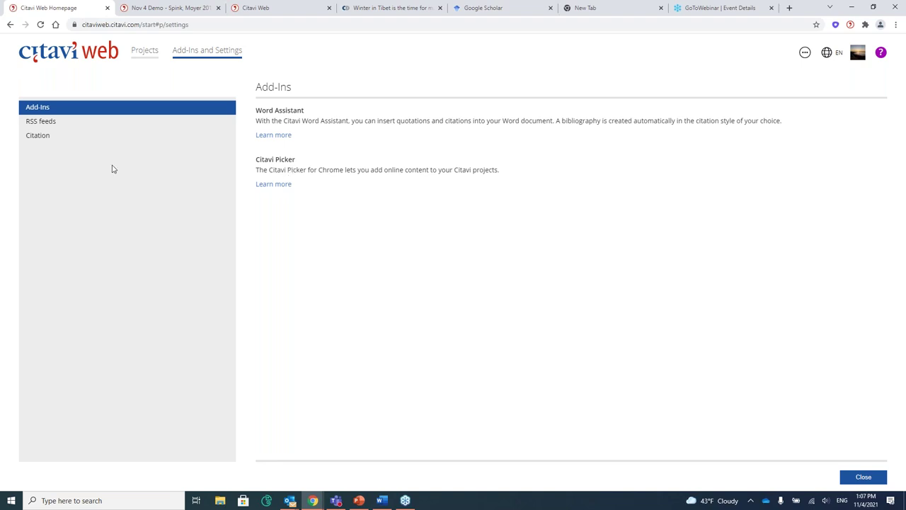
Review the RSS feeds and Citation settings pages, then return to the Projects overview
left_click(57, 128)
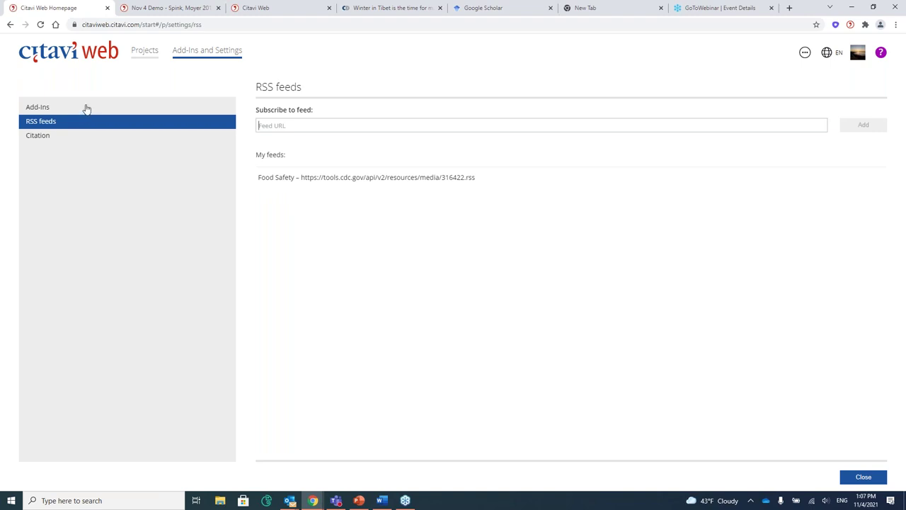
left_click(50, 138)
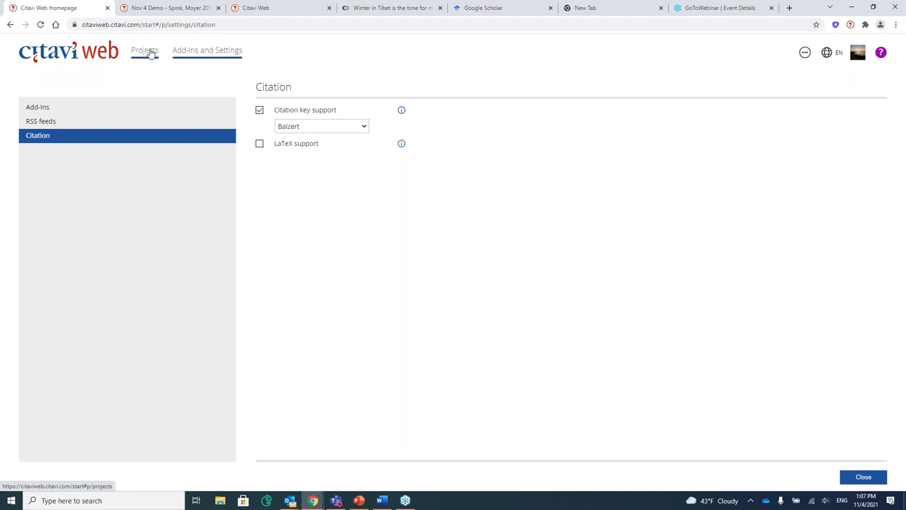
left_click(145, 51)
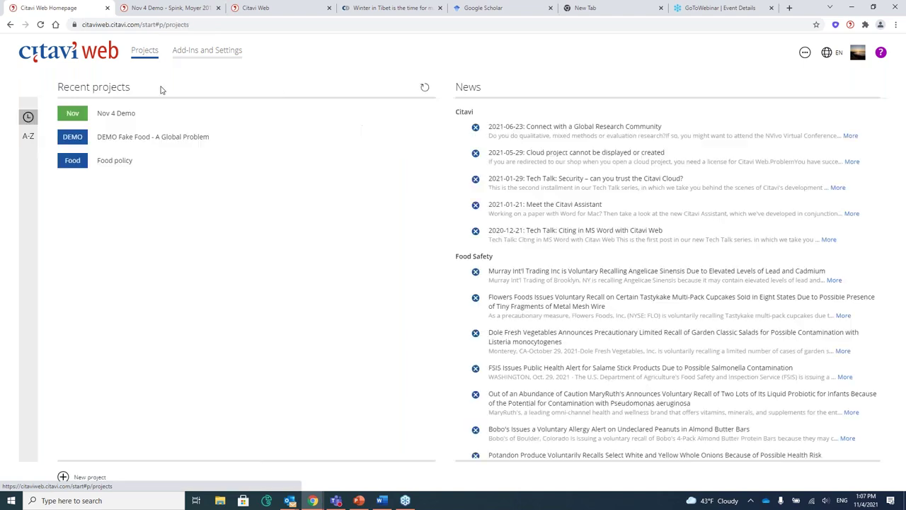
Create a purple project named "Today's Project" from the saved name suggestions
left_click(63, 479)
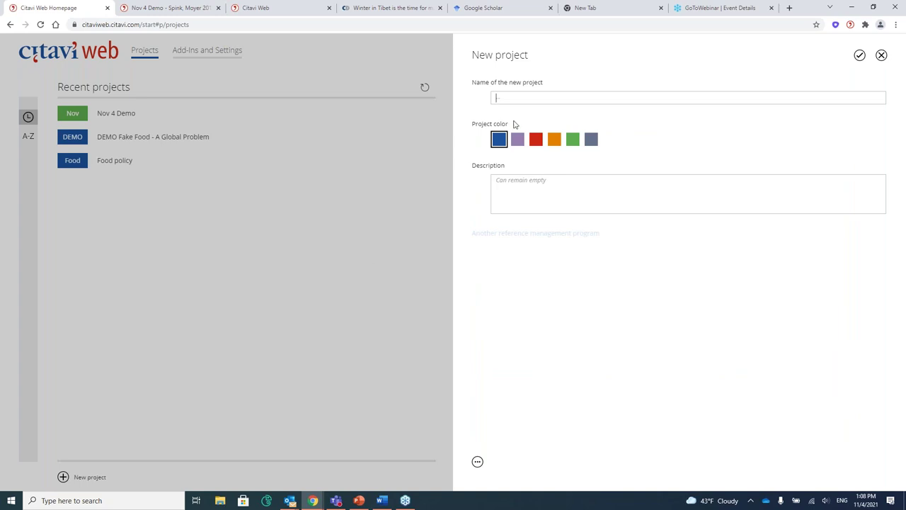
left_click(522, 95)
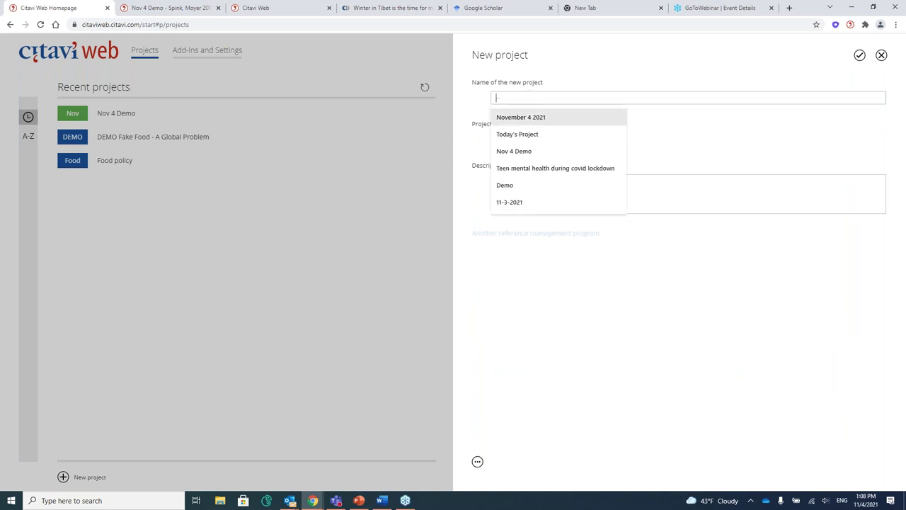
left_click(522, 134)
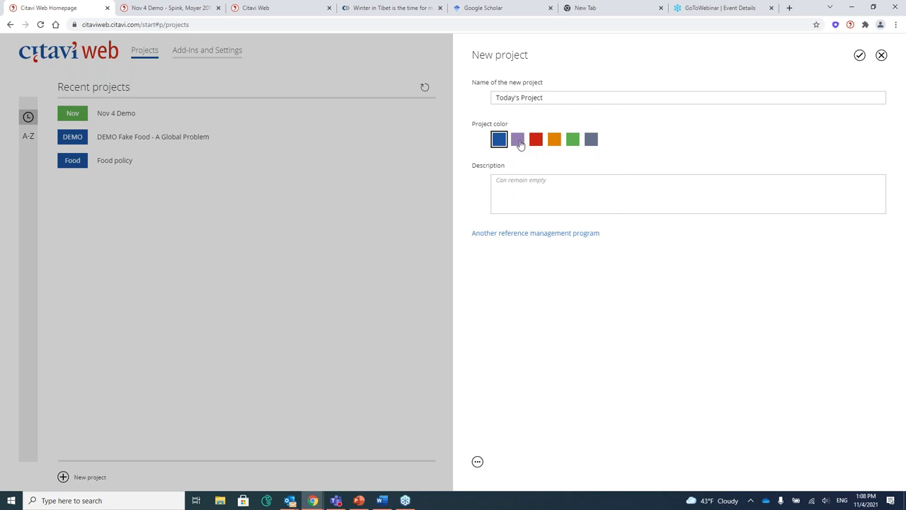
left_click(519, 141)
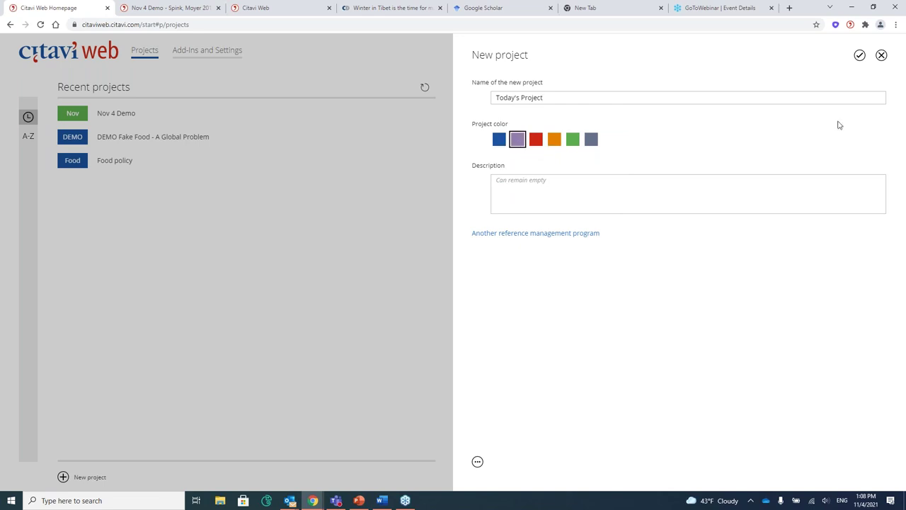
left_click(860, 57)
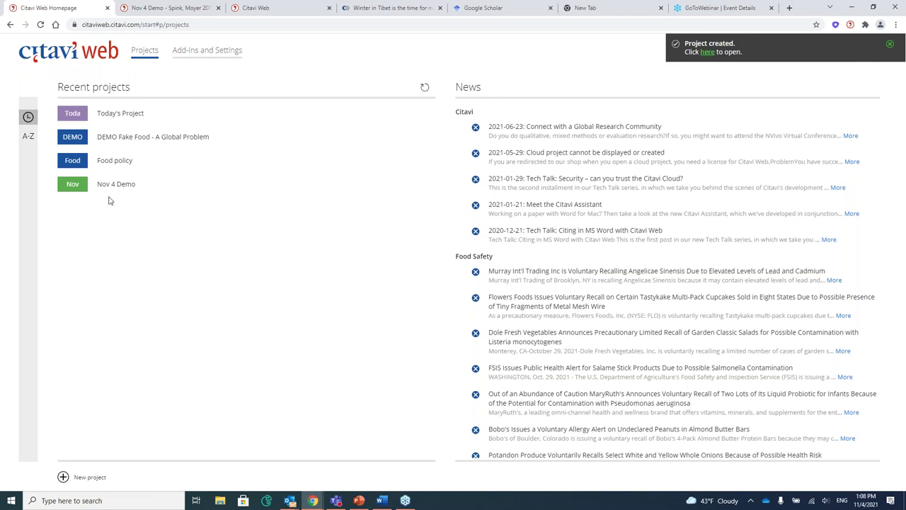
Open the project's references list, showing four journal articles including Milhorance 2020
left_click(77, 115)
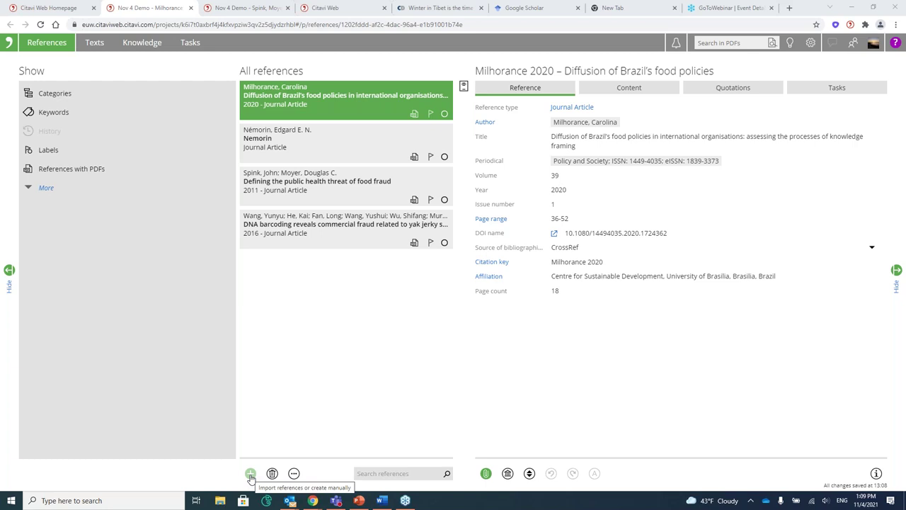
left_click(251, 474)
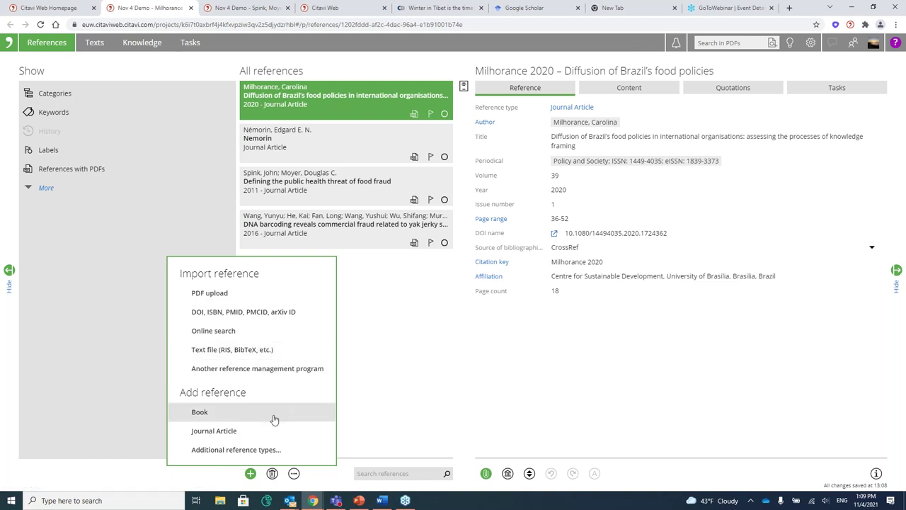
left_click(426, 335)
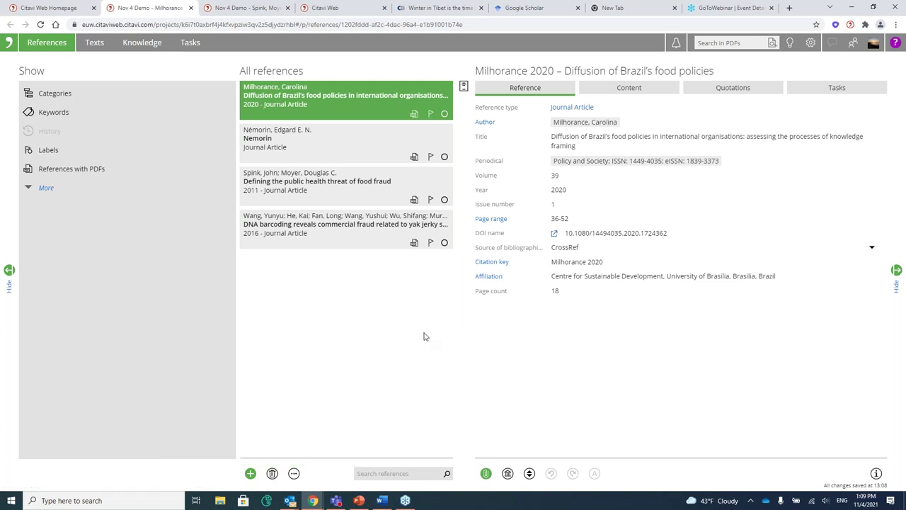
Turn on all reference fields and select the Némorin reference to view its mostly empty details
left_click(530, 473)
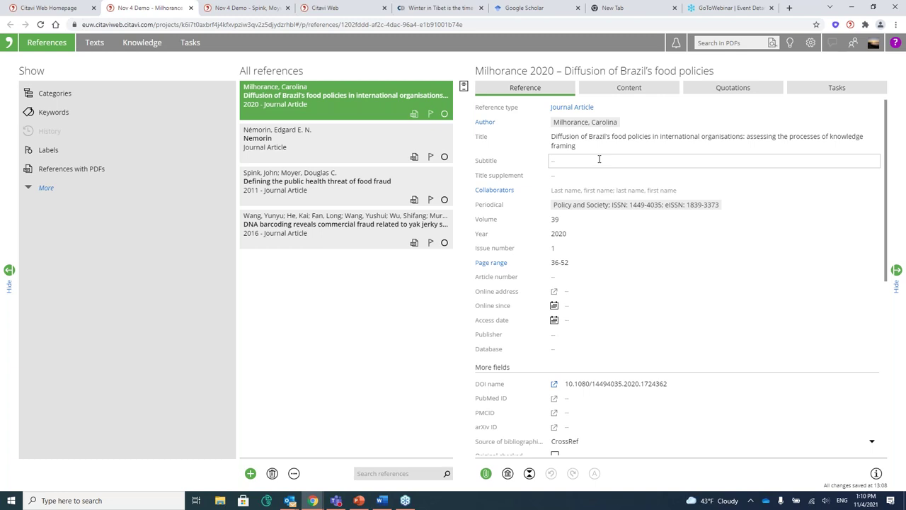
left_click(329, 148)
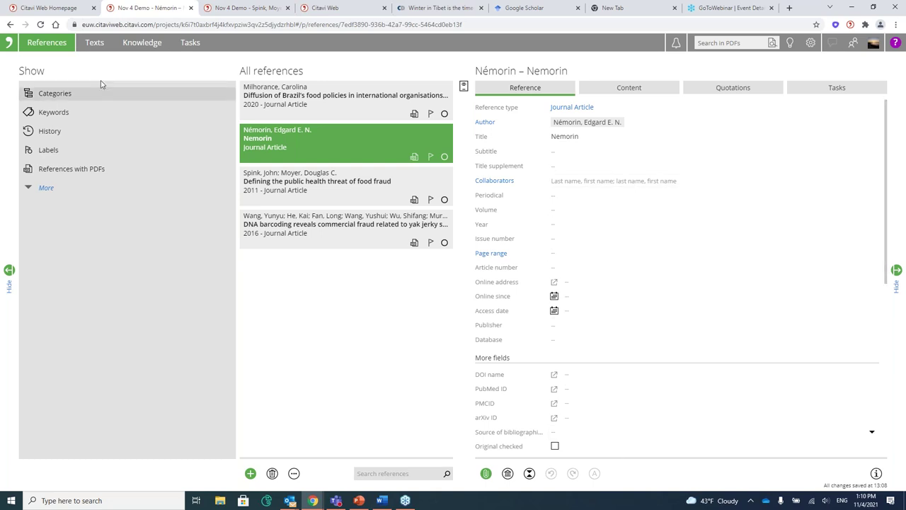
With the Némorin PDF viewed alongside, change its type from Journal Article to Report or Gray Literature
left_click(92, 44)
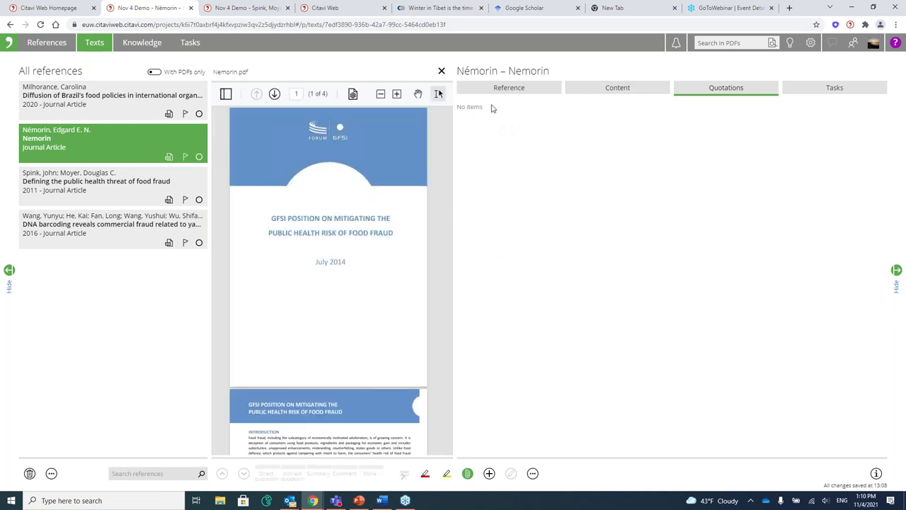
left_click(519, 92)
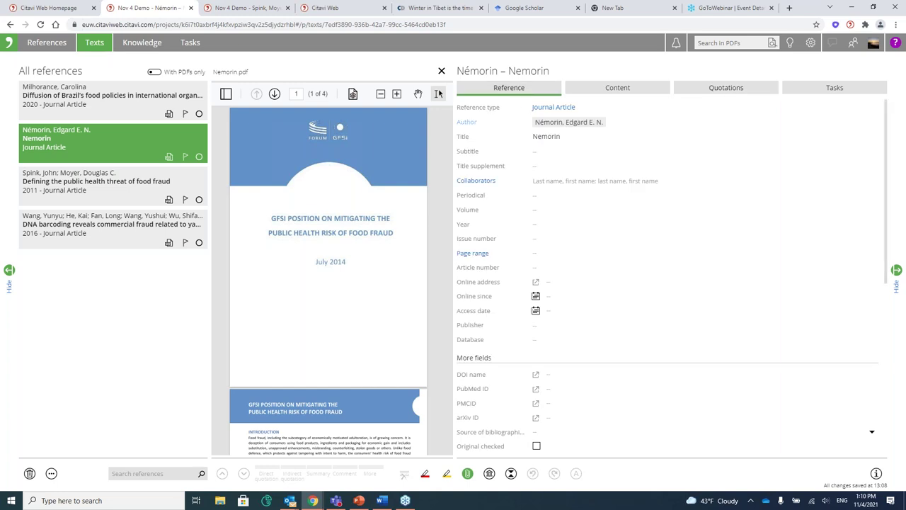
left_click(564, 108)
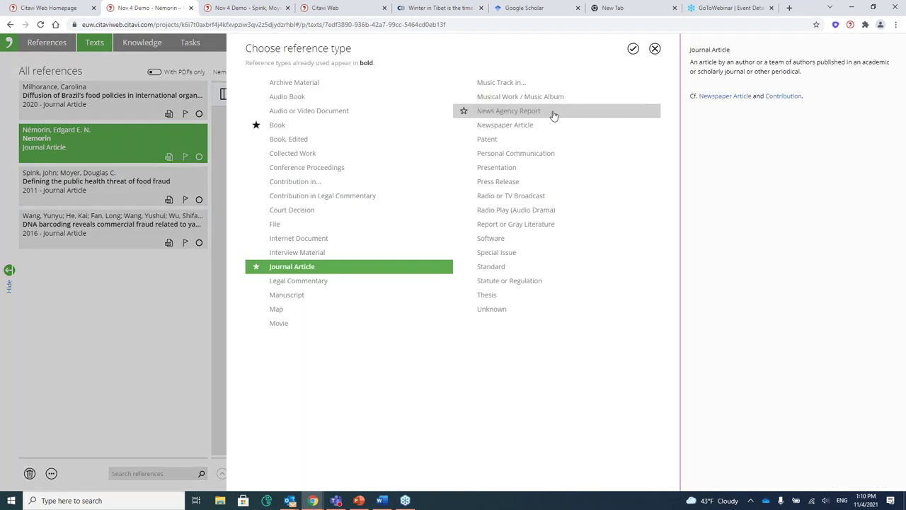
left_click(545, 228)
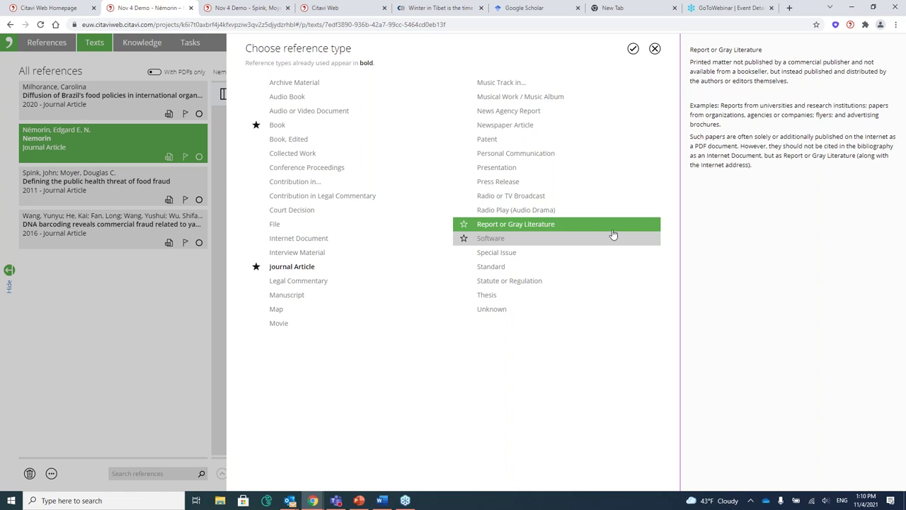
left_click(634, 51)
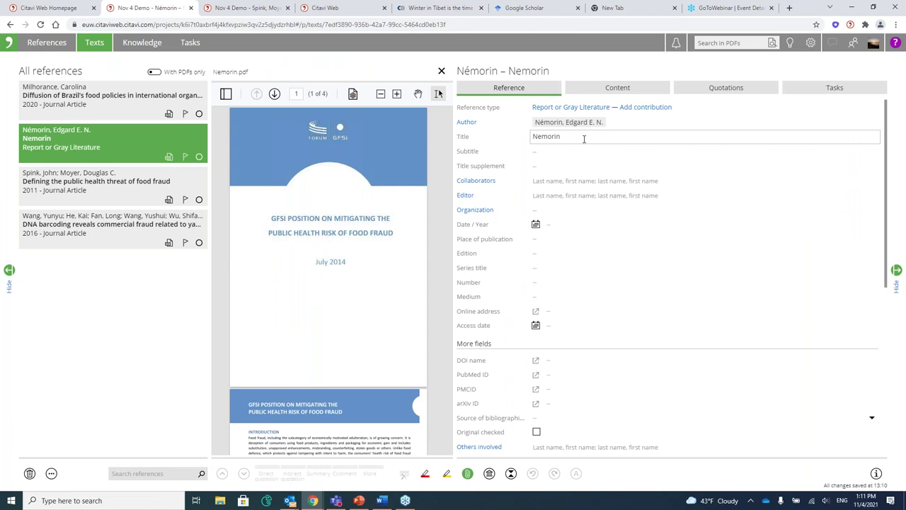
Retitle the Némorin reference "GFSI Position on Mitagating the Public Health Risk of Food Fraud"
left_click_drag(582, 137, 522, 143)
key("BackSpace")
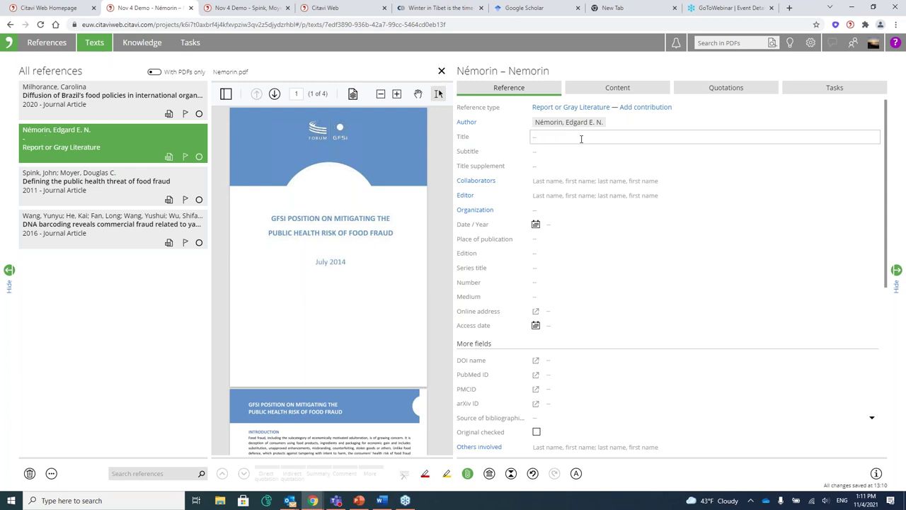
type("GFSI Position on Mitagating the Public Health ")
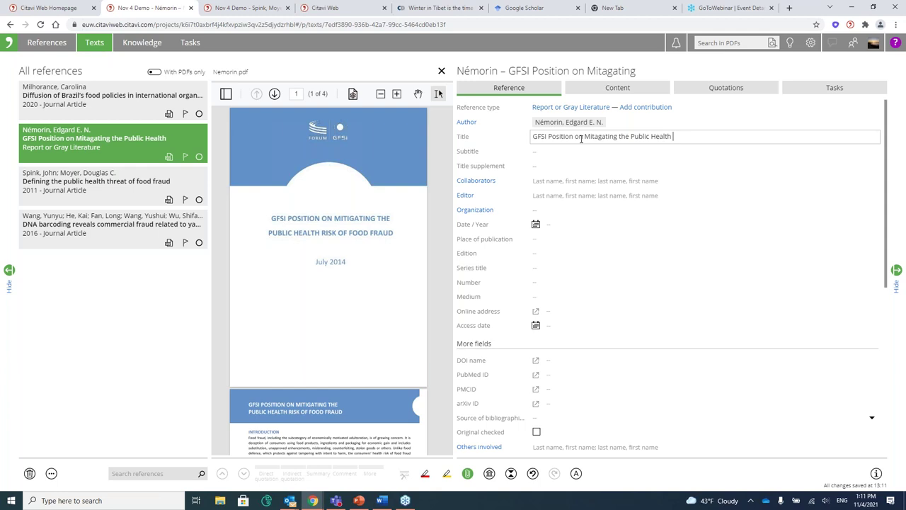
type("Risk of Food Fraud")
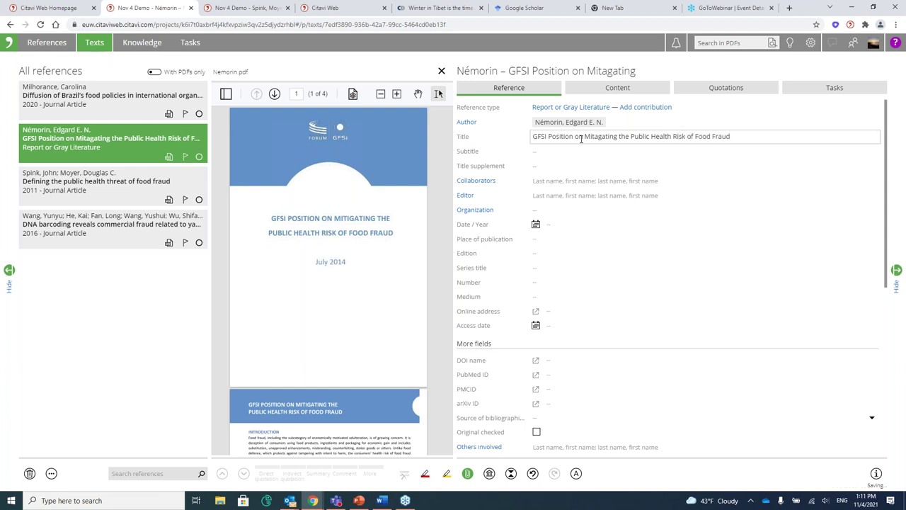
left_click(586, 154)
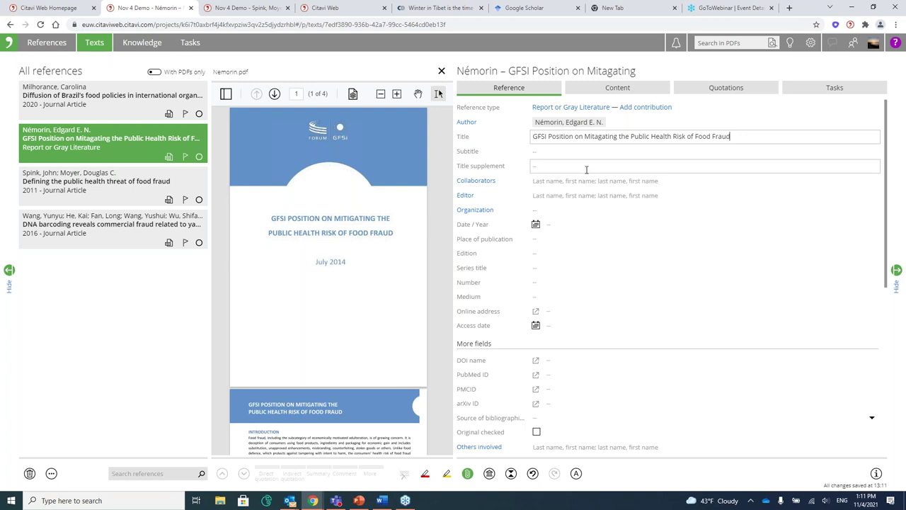
Replace the report's personal author with the organisation author GFSI
left_click(589, 239)
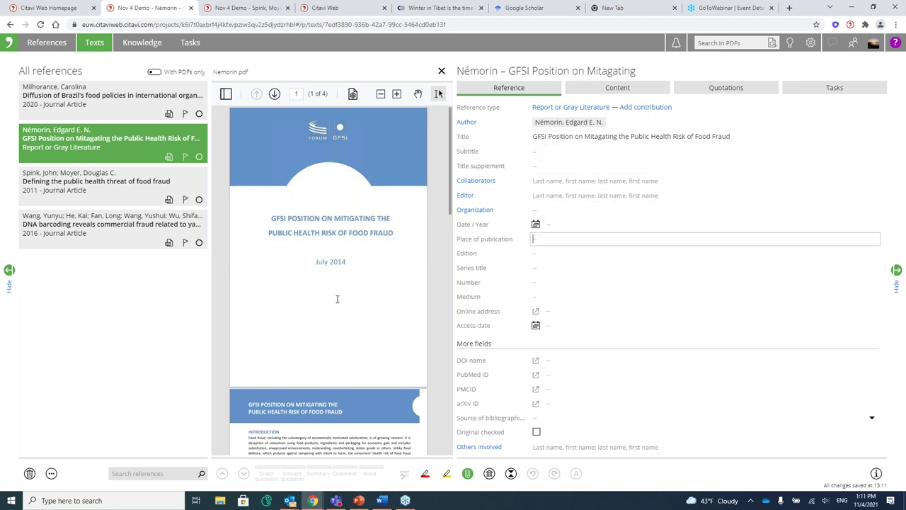
left_click(282, 218)
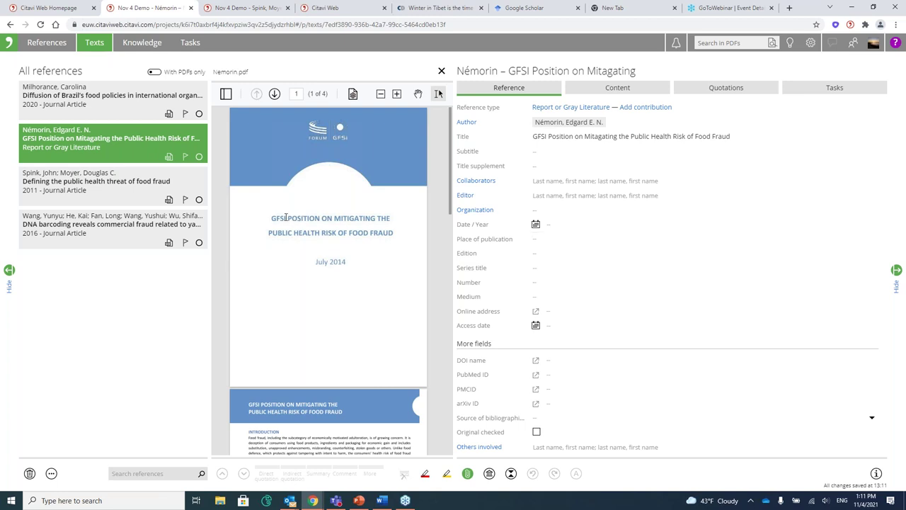
left_click(609, 122)
key("BackSpace")
key("BackSpace")
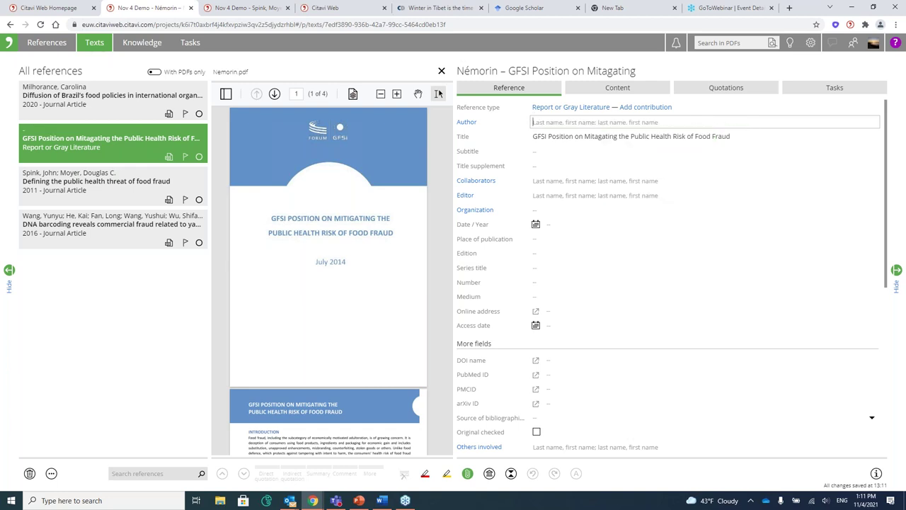
type("GFSI")
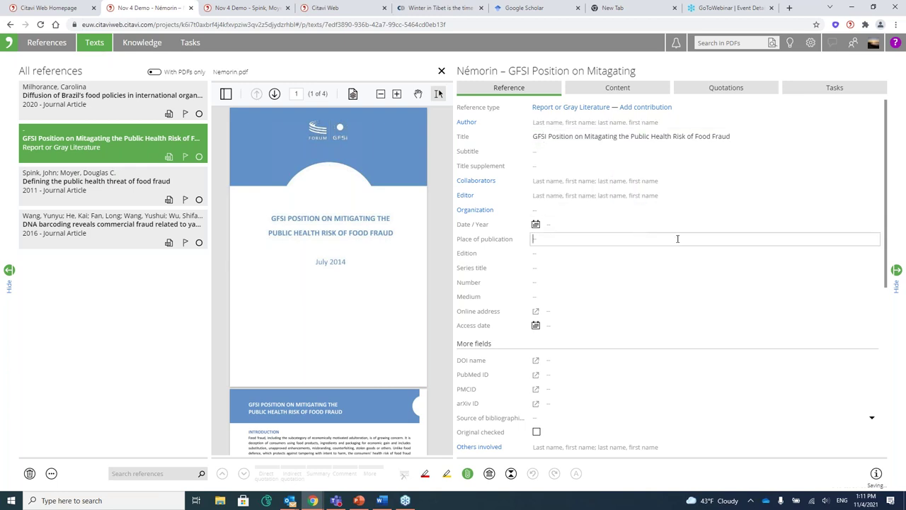
key("Return")
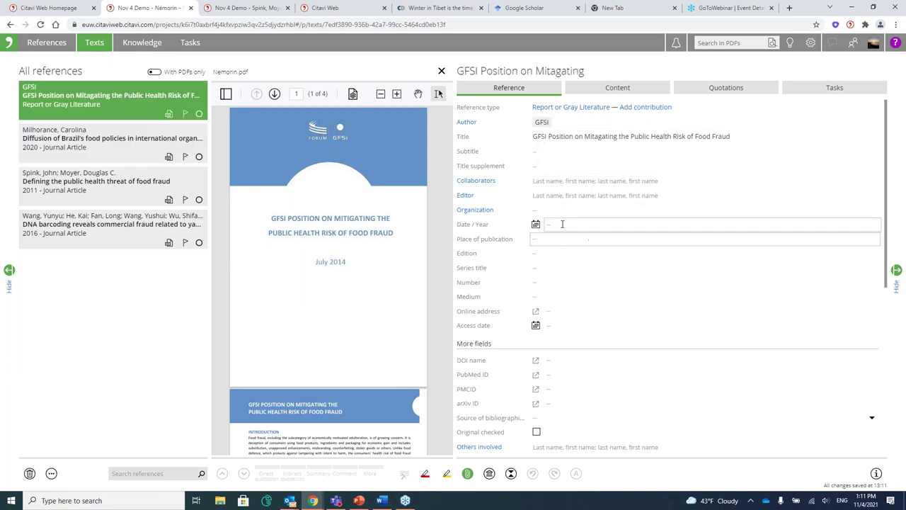
Date the GFSI food fraud report July 2014 and show its Tasks tab
left_click(537, 225)
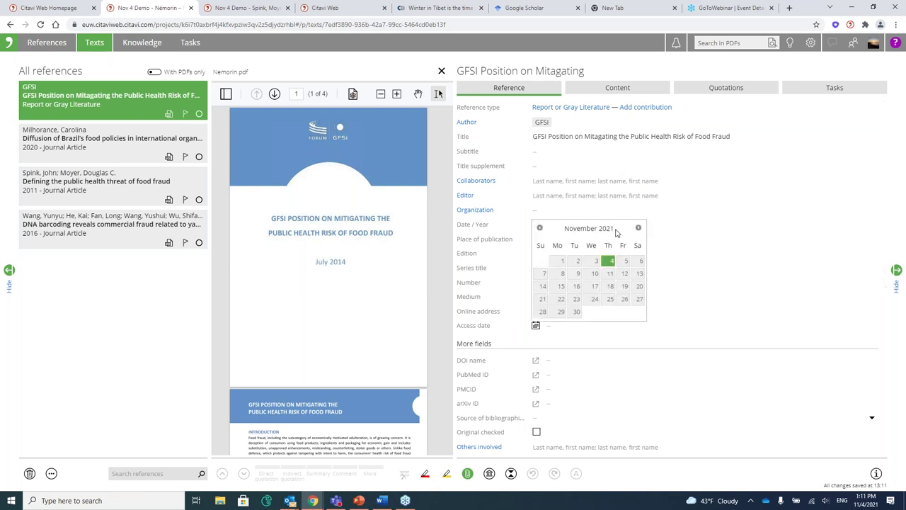
key("Escape")
left_click(594, 224)
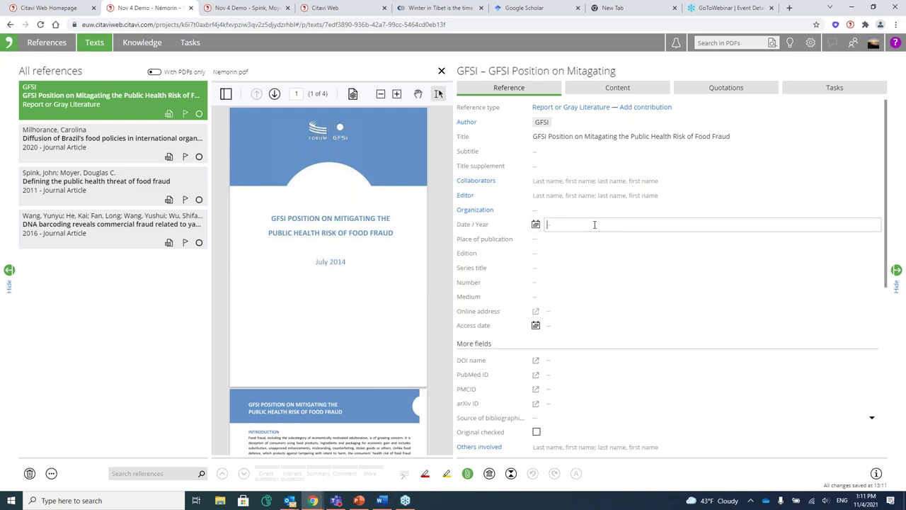
type("July 2014")
left_click(622, 297)
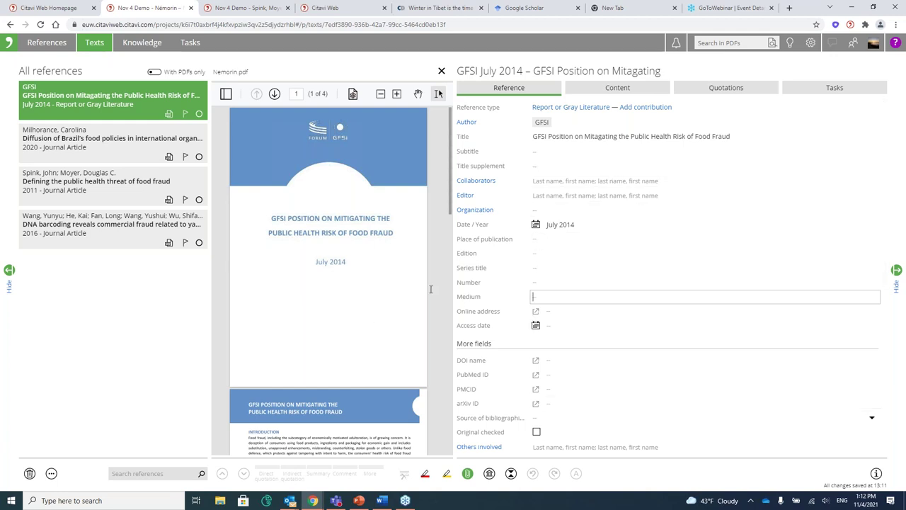
left_click(372, 303)
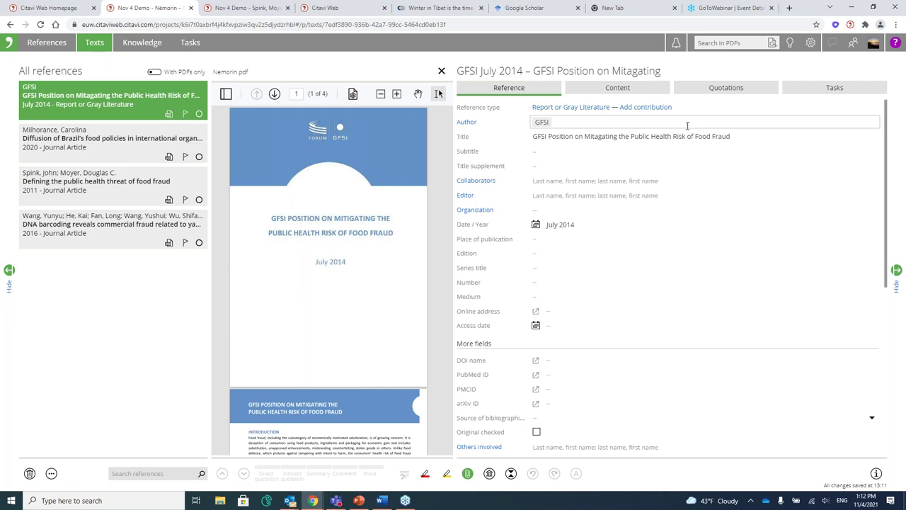
left_click(834, 88)
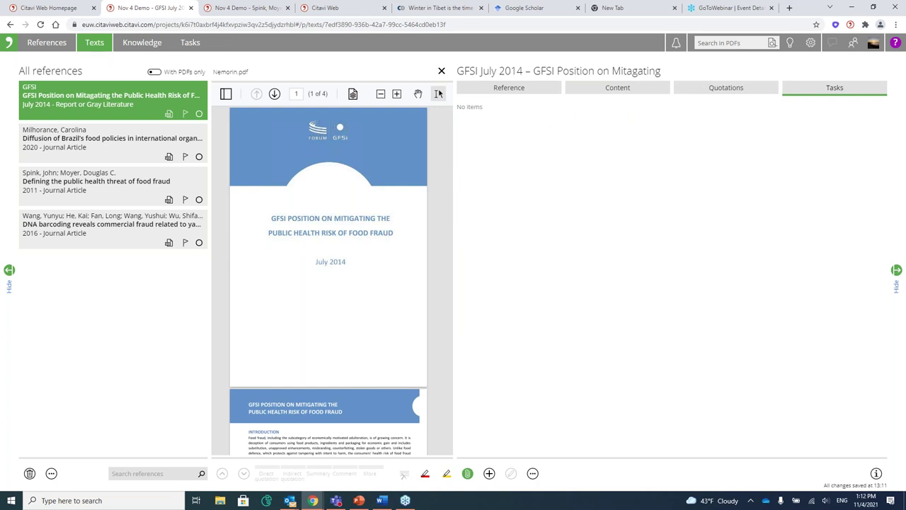
Give the GFSI report a custom 'review meta data' task, then open the Milhorance 2020 article
left_click(489, 473)
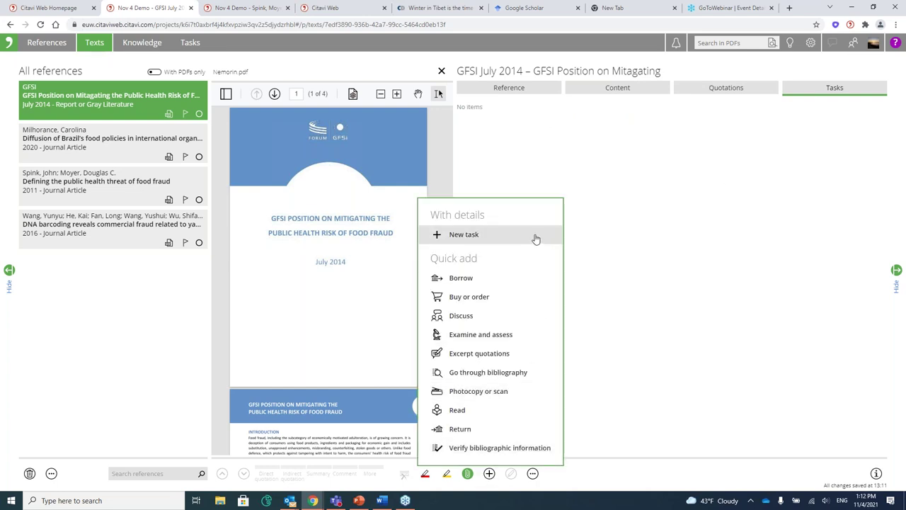
left_click(536, 239)
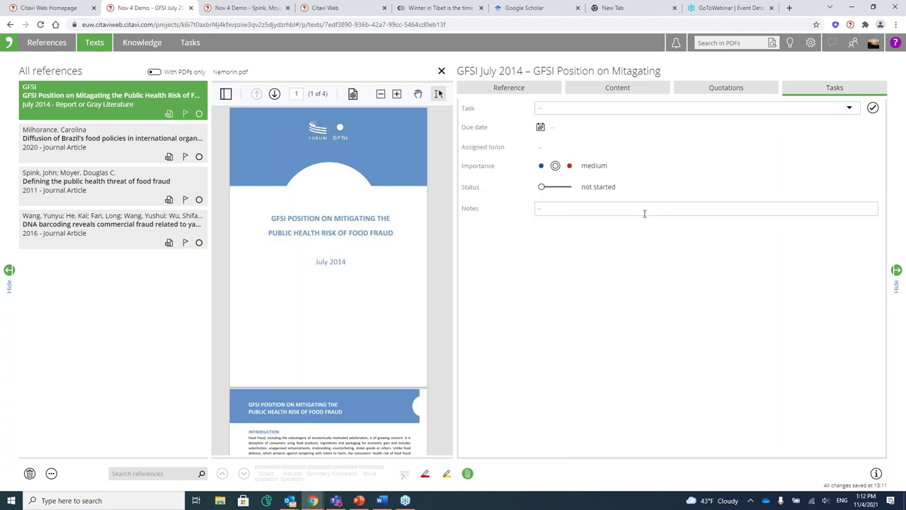
left_click(851, 111)
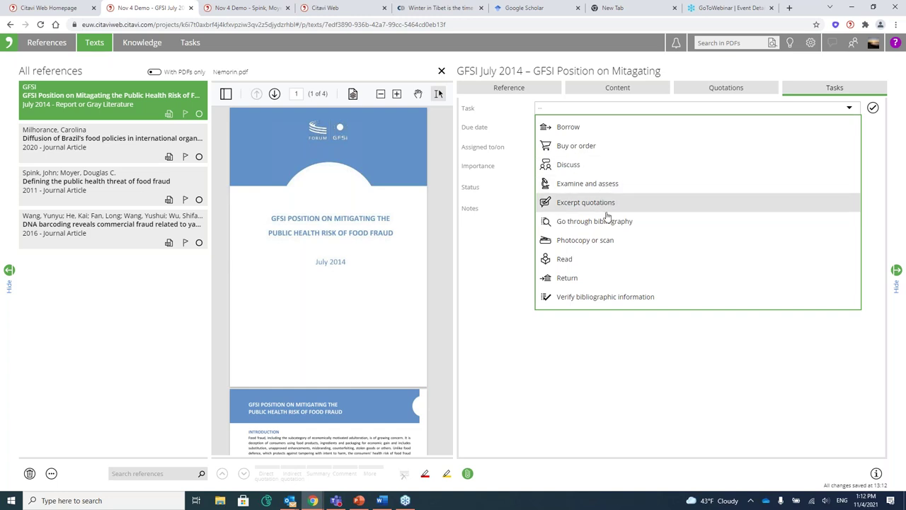
left_click(578, 107)
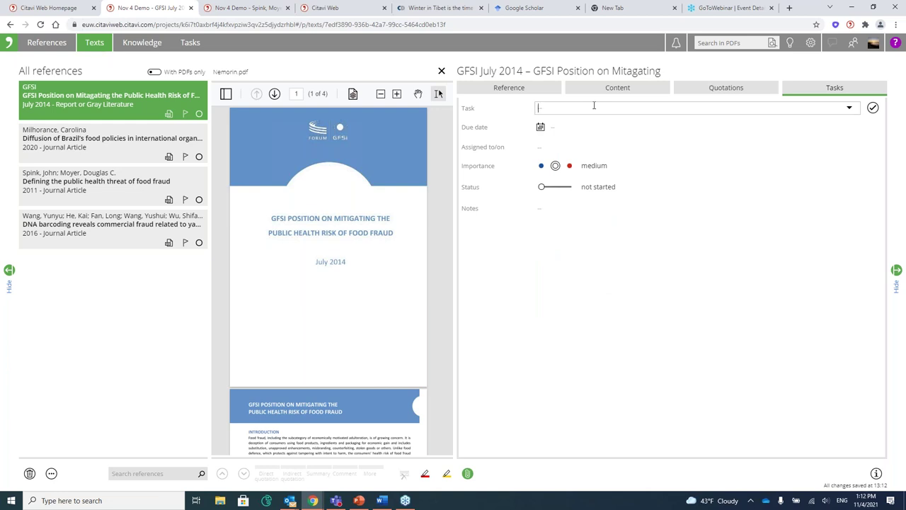
type("re")
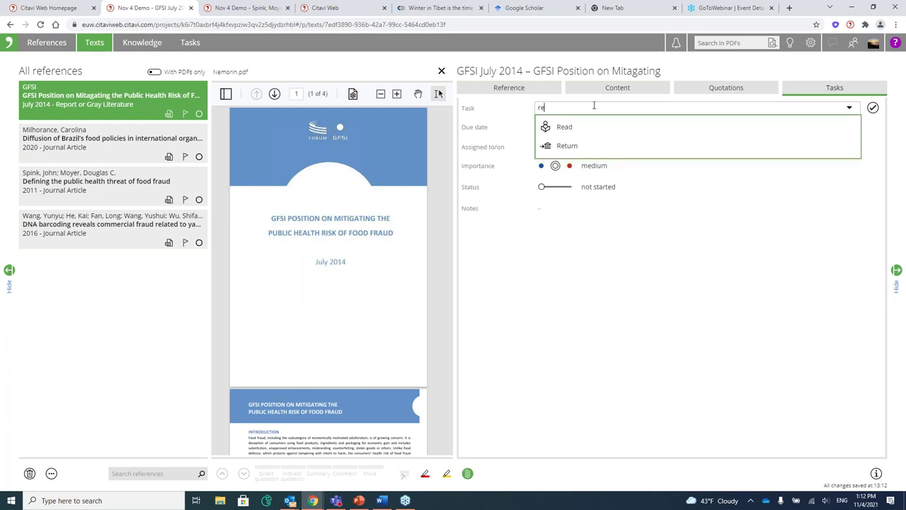
type("view met")
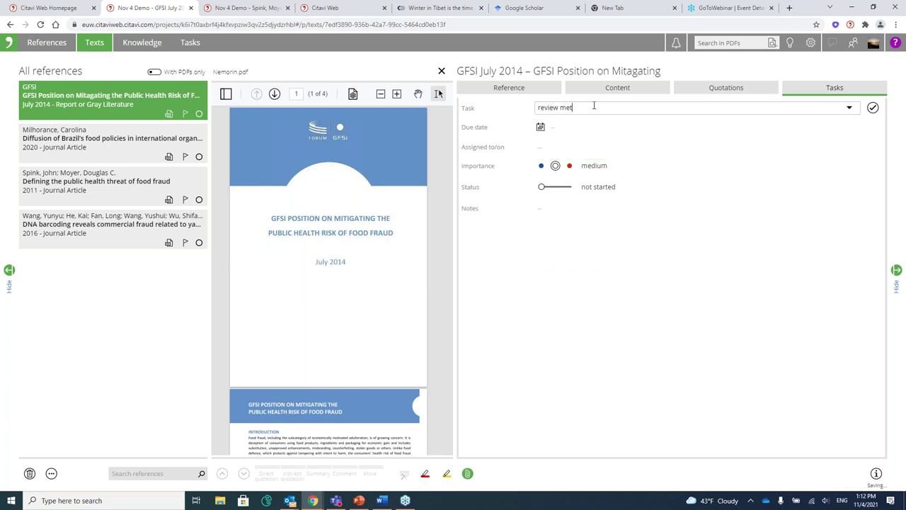
type("a data")
left_click(873, 112)
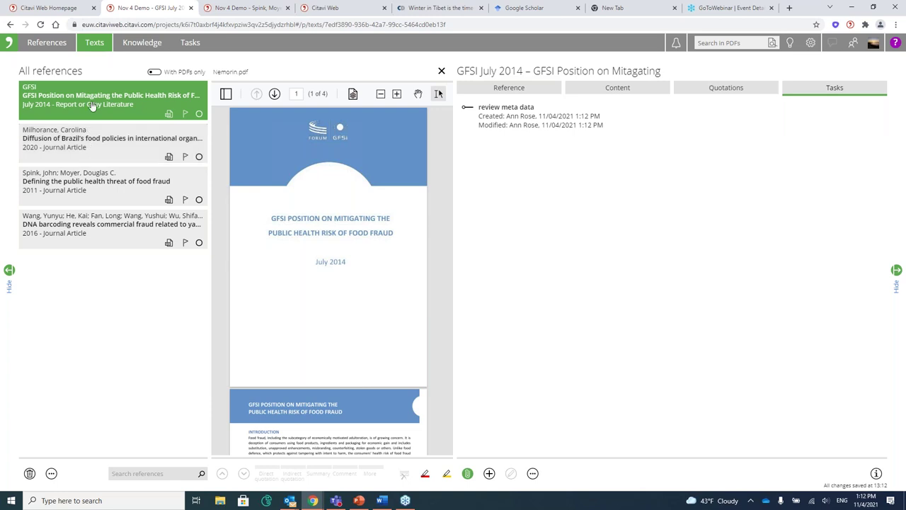
left_click(111, 147)
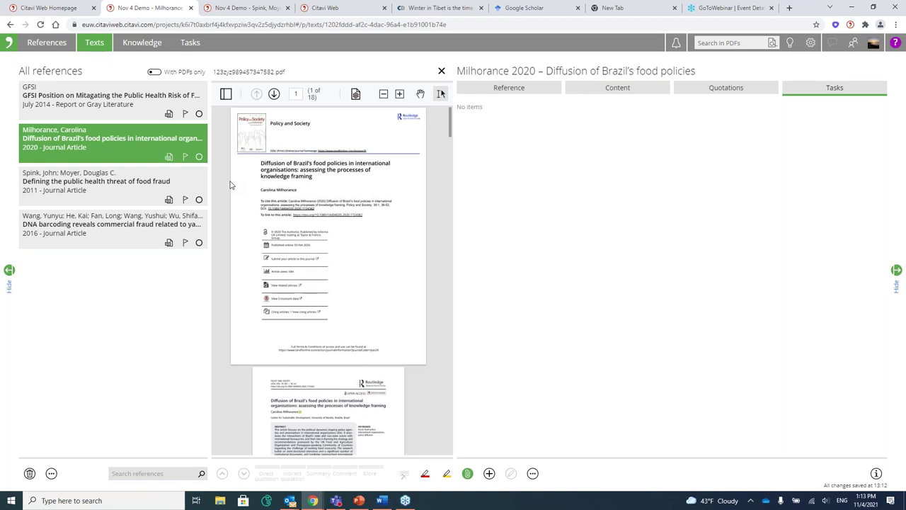
Give the Spink 2011 article a five-star evaluation with the comment 'Seminal work in the field!'
left_click(149, 182)
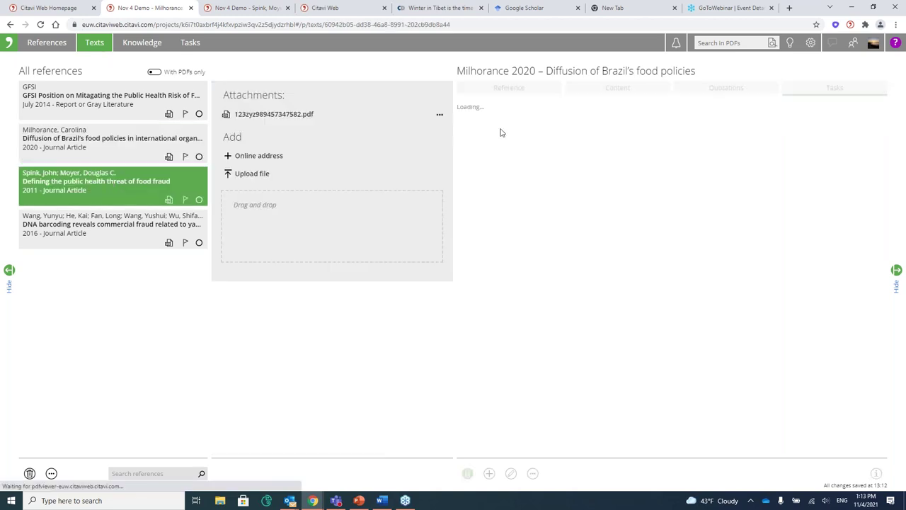
left_click(95, 43)
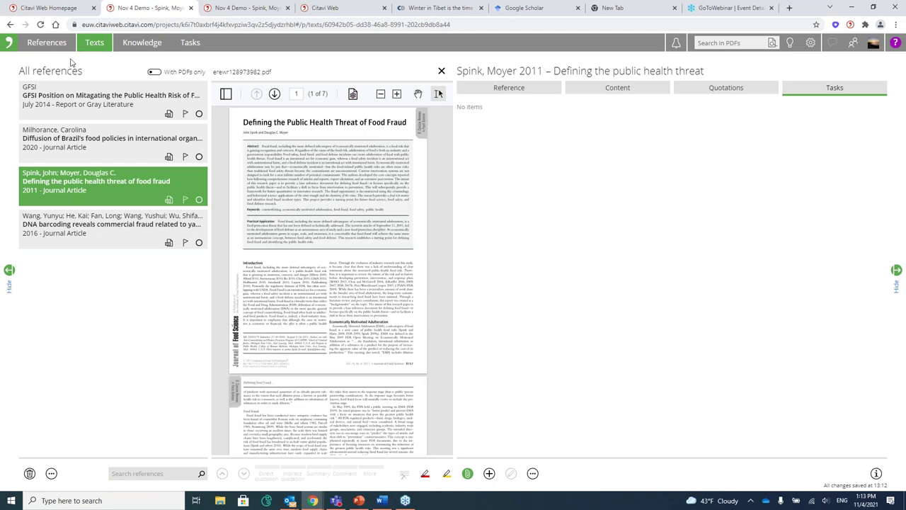
scroll(322, 182, "down", 3)
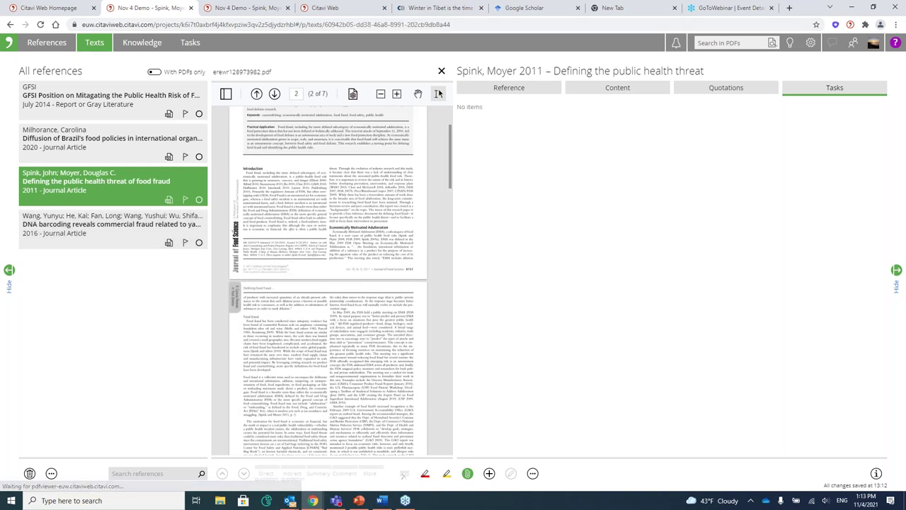
left_click(630, 90)
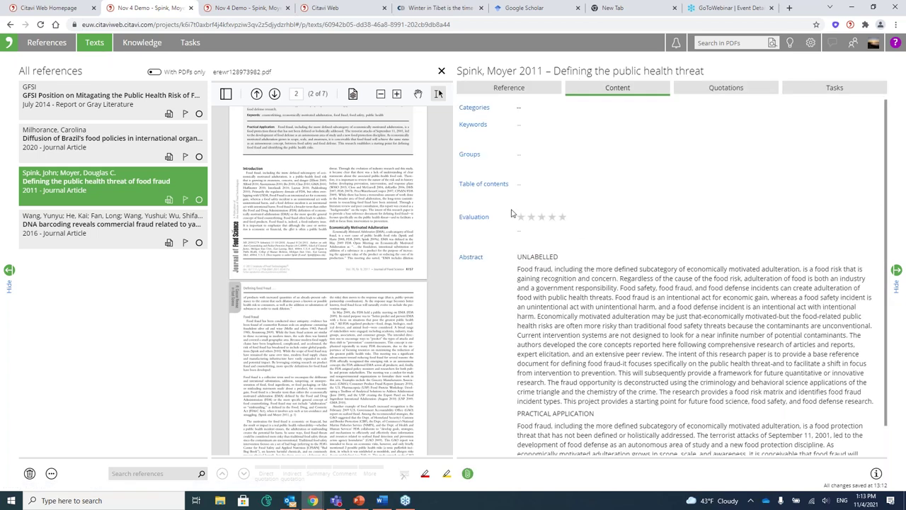
left_click(561, 218)
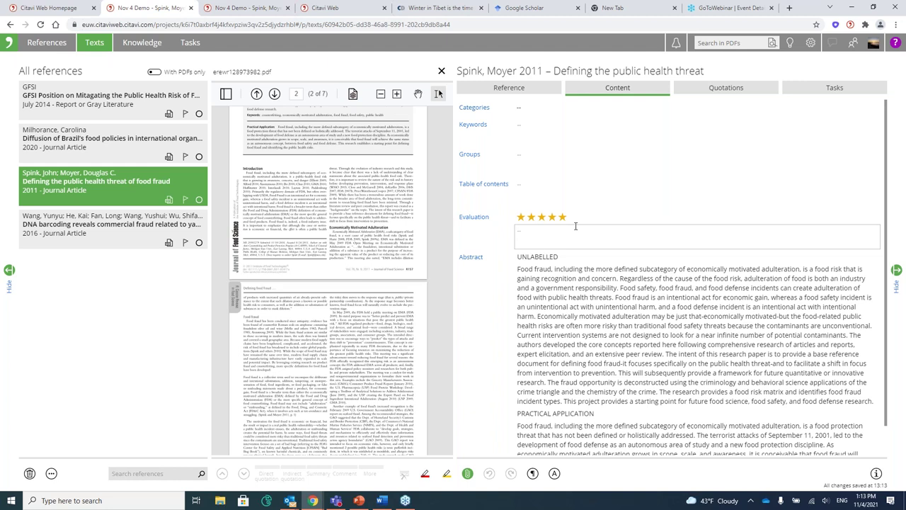
type("Seminal work in the field!")
scroll(763, 225, "down", 1)
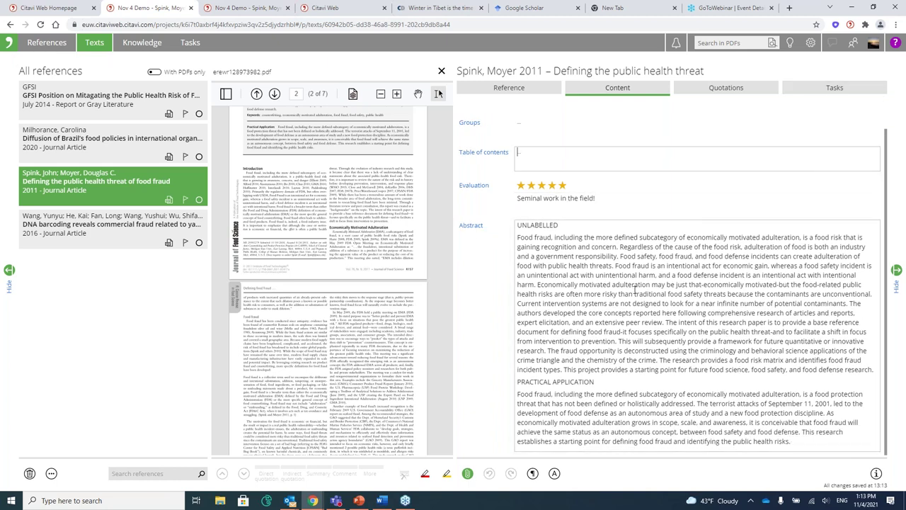
scroll(726, 202, "up", 1)
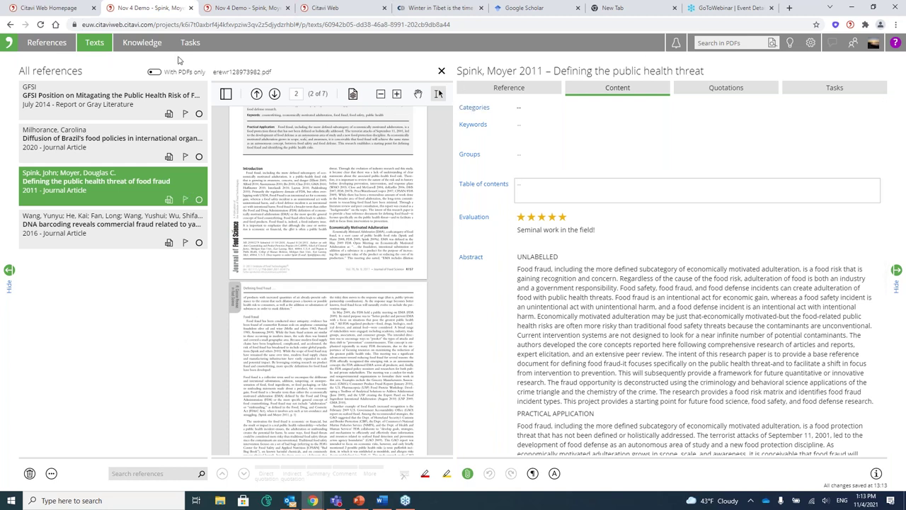
Show the project's categories and create Literature Review plus a second category for Introduction
left_click(49, 44)
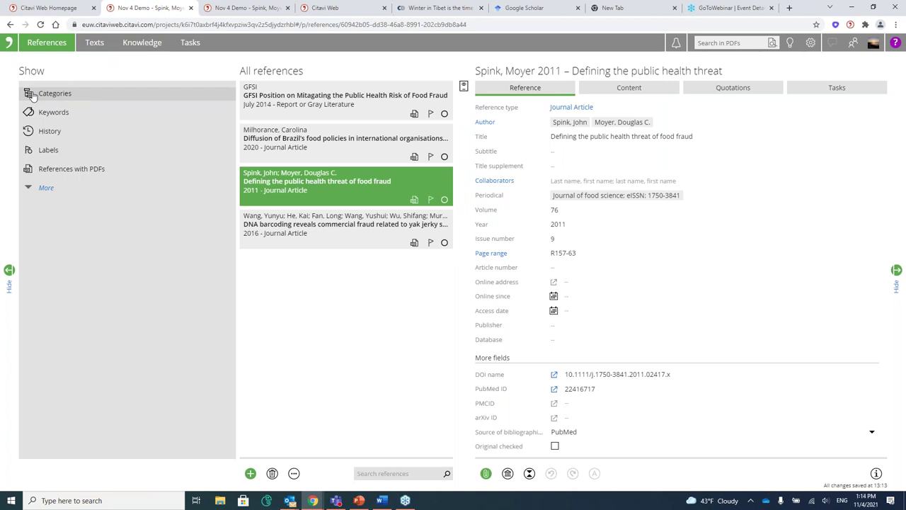
left_click(32, 96)
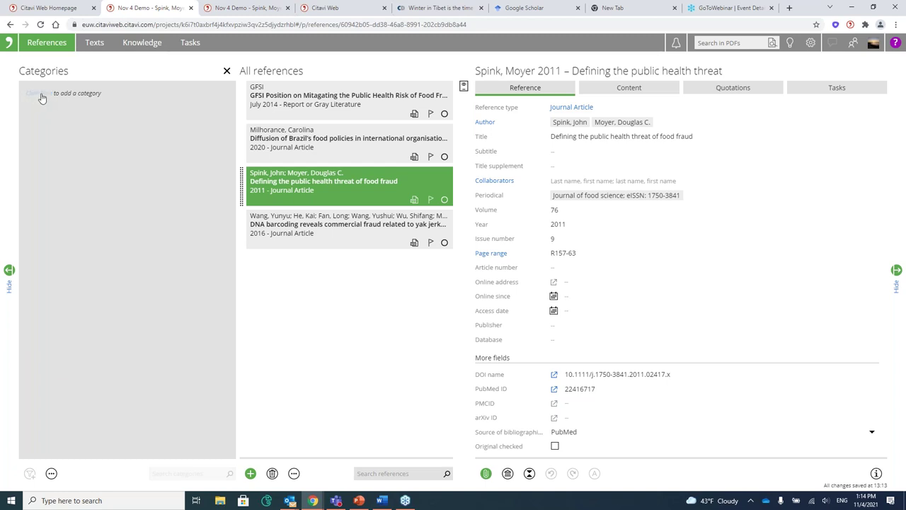
left_click(42, 97)
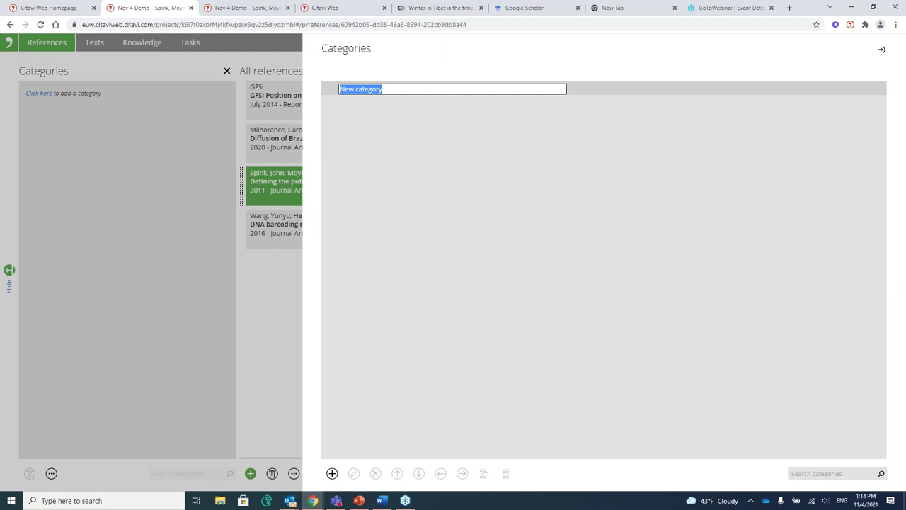
type("Literature Review")
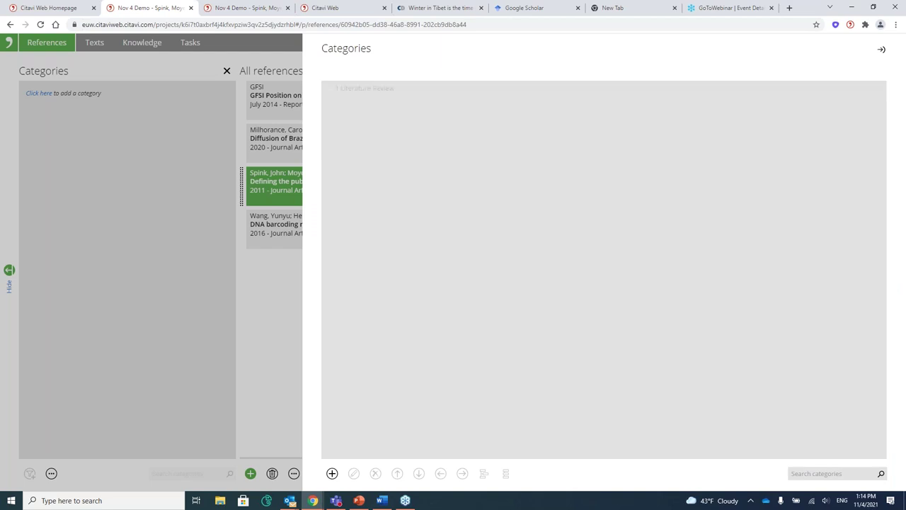
left_click(333, 473)
left_click(342, 432)
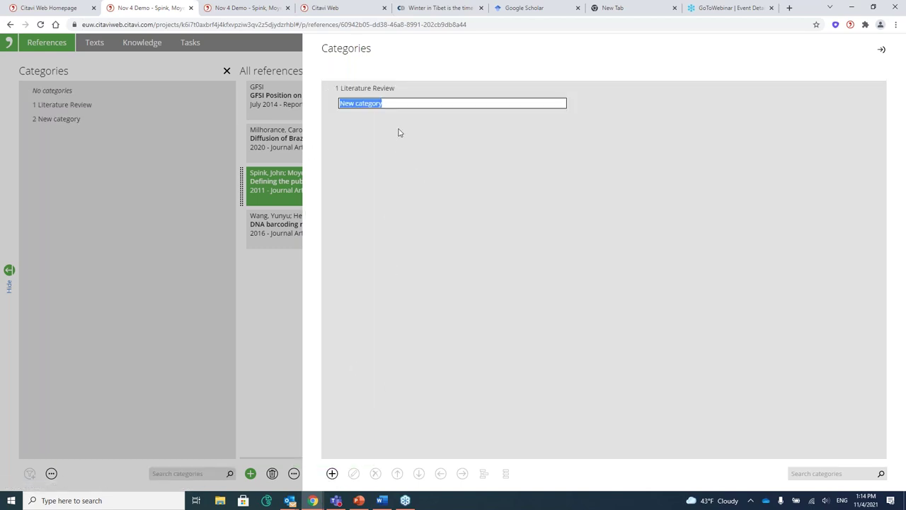
key("BackSpace")
Add China and Brazil as further top-level categories
left_click(332, 473)
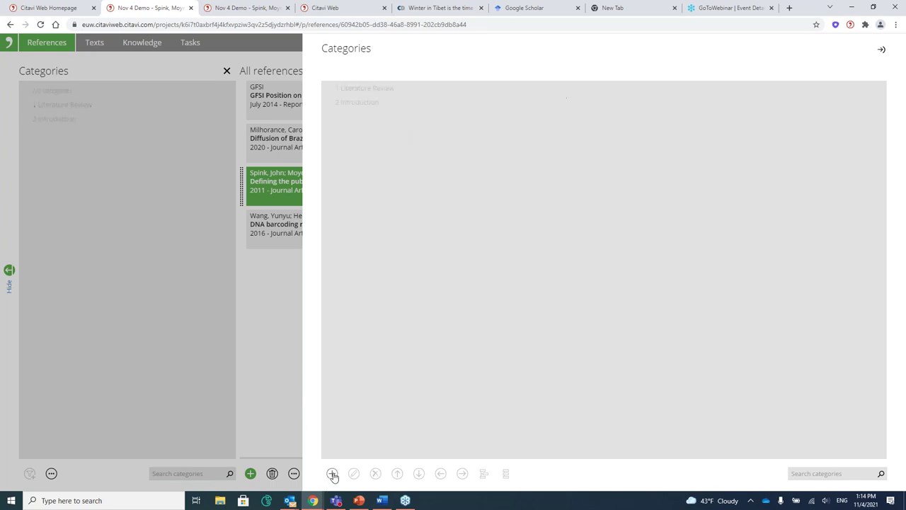
left_click(328, 431)
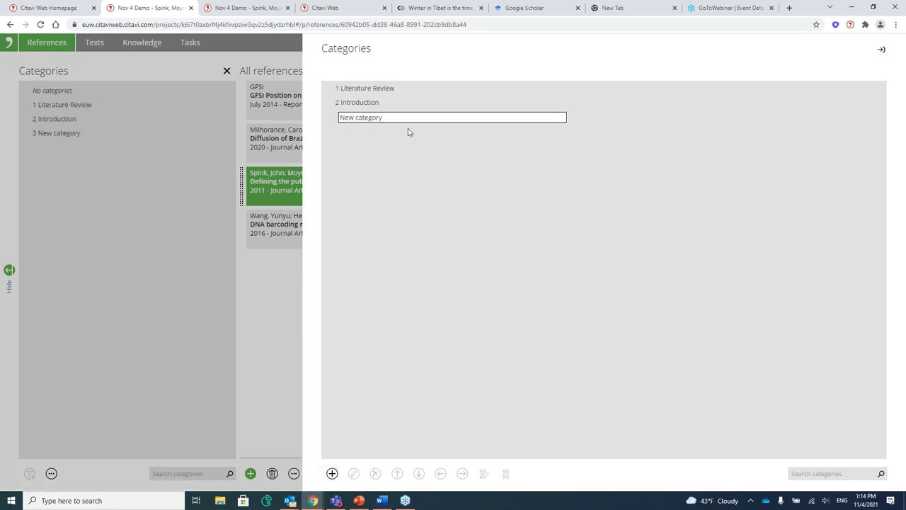
type("China")
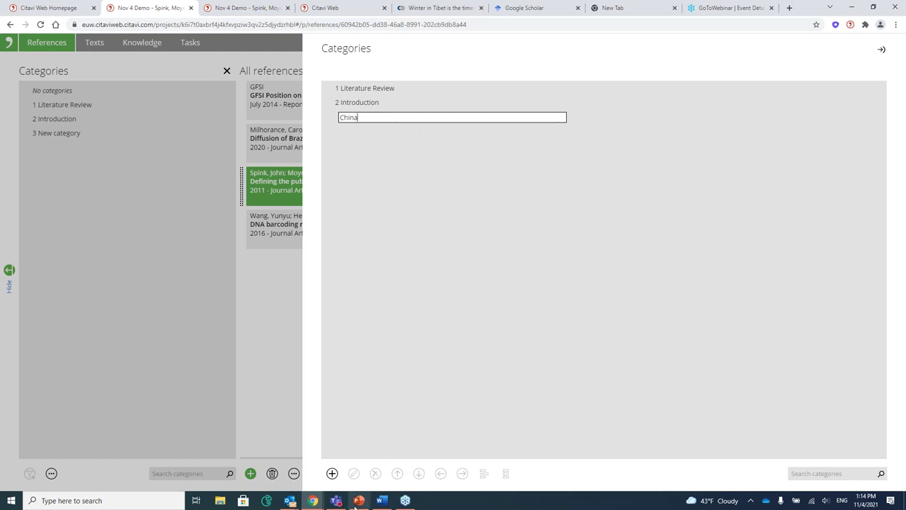
left_click(332, 473)
left_click(348, 434)
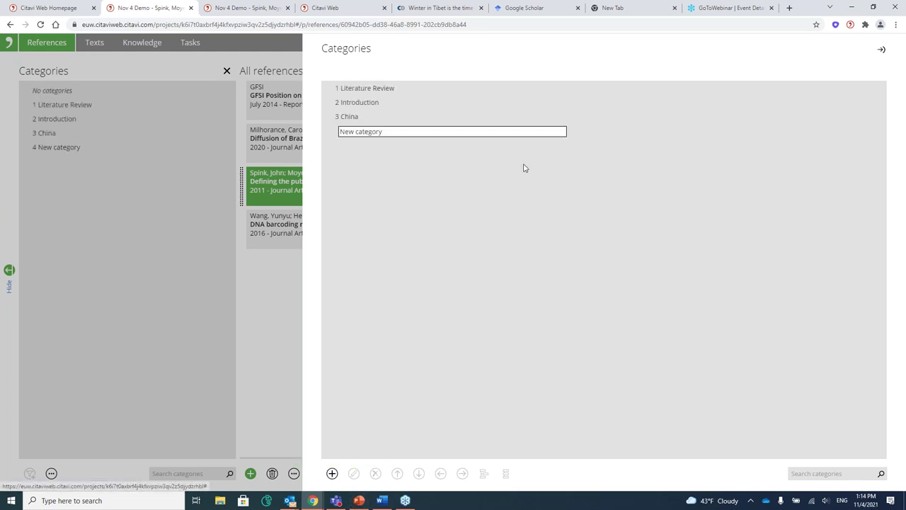
type("Brazil")
key("Return")
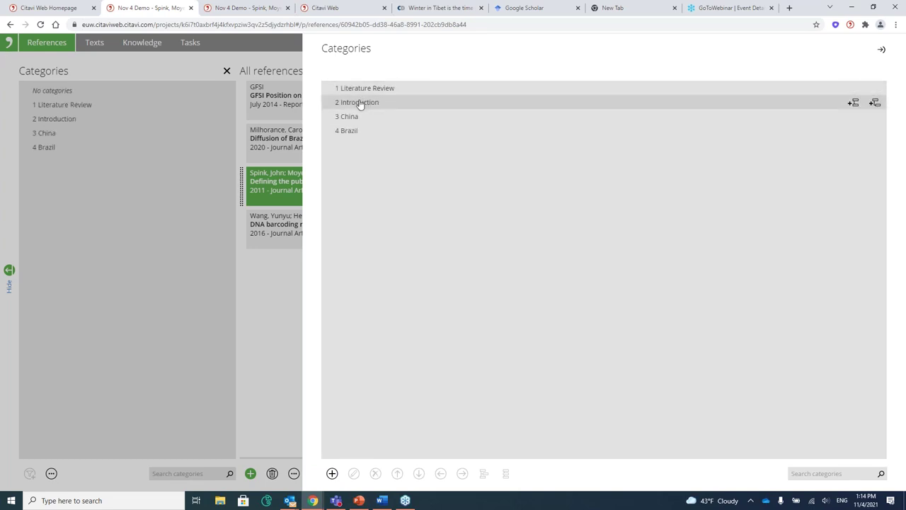
Move Introduction above Literature Review, indent China and Brazil beneath Literature Review, and close the editor
left_click(359, 104)
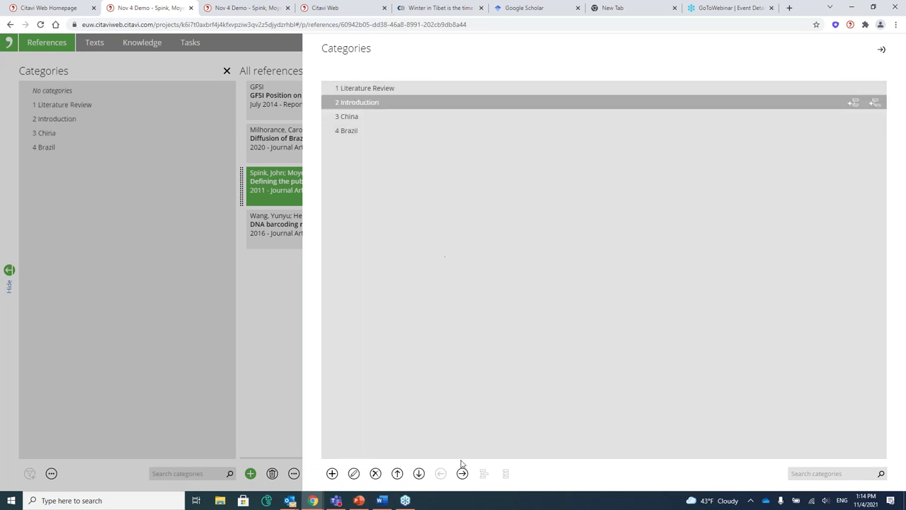
left_click(397, 473)
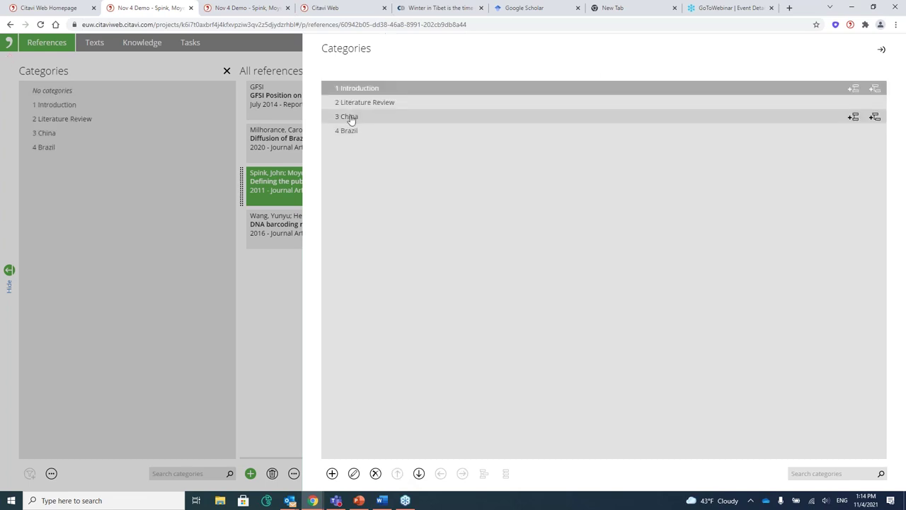
left_click(352, 116)
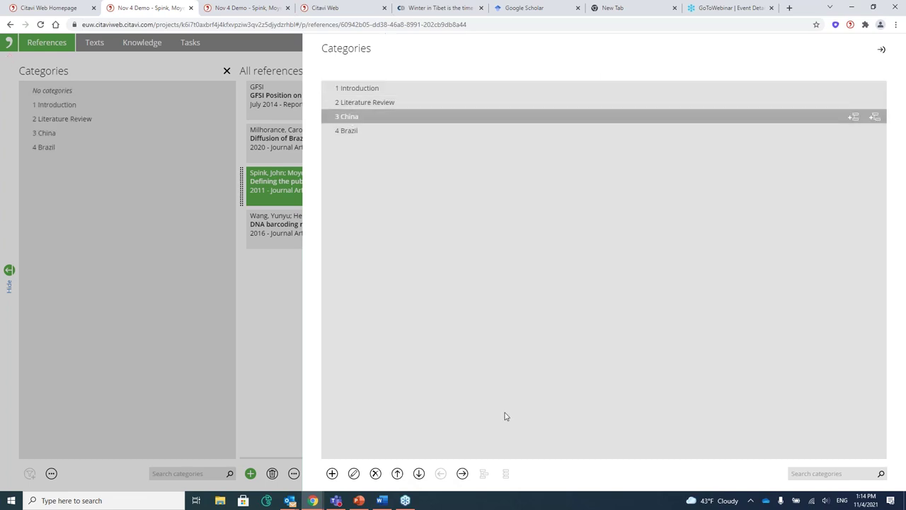
left_click(462, 473)
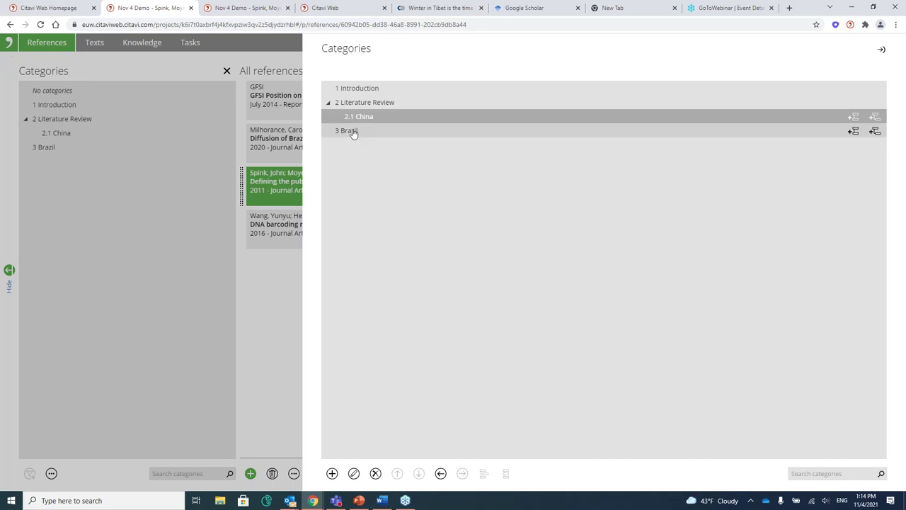
left_click(349, 131)
left_click(463, 473)
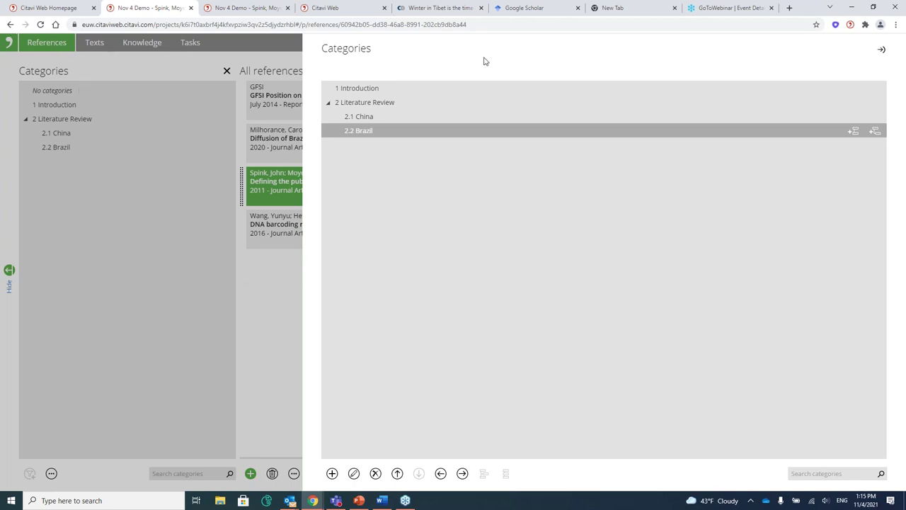
left_click(882, 50)
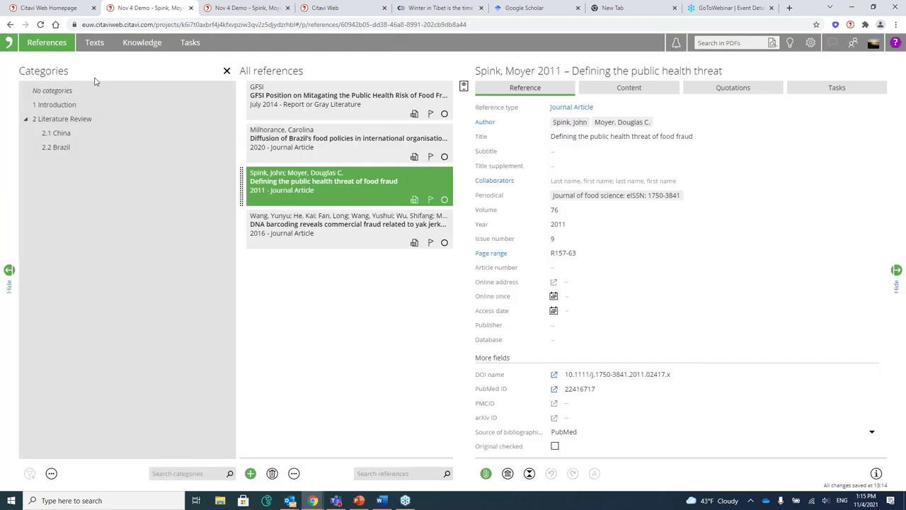
Drag the Milhorance 2020 Brazil food policies article onto the 2.2 Brazil category
left_click(291, 106)
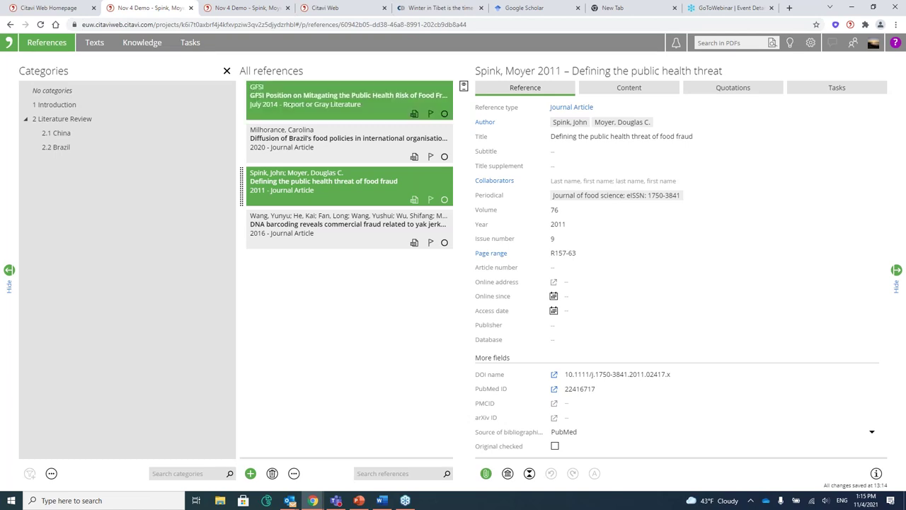
left_click(351, 231, "shift")
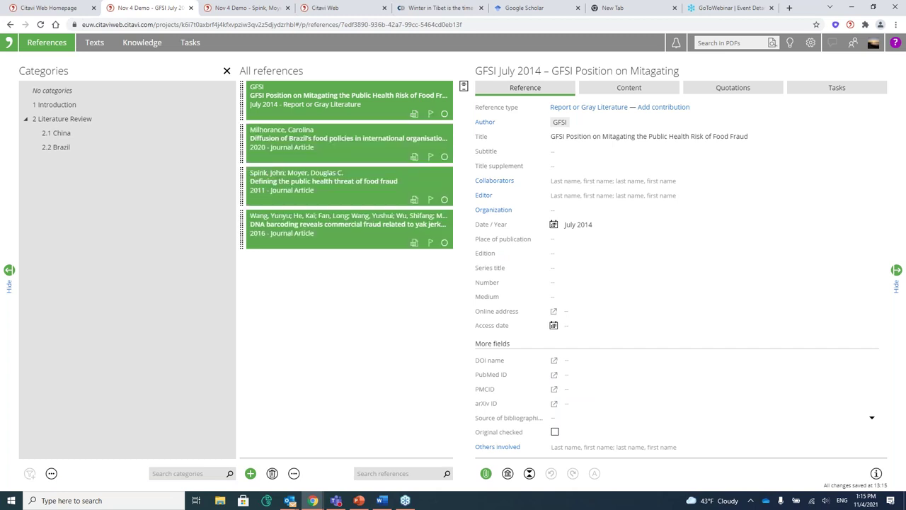
left_click(295, 181)
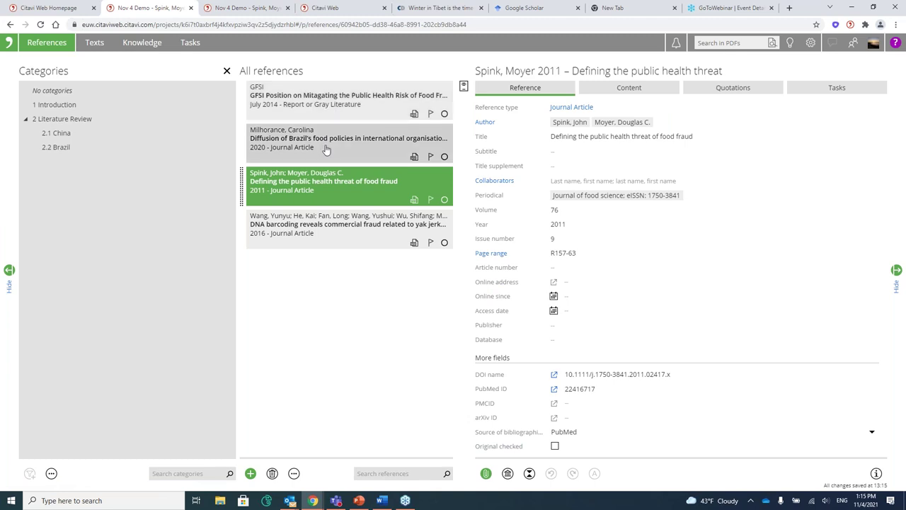
left_click(302, 145)
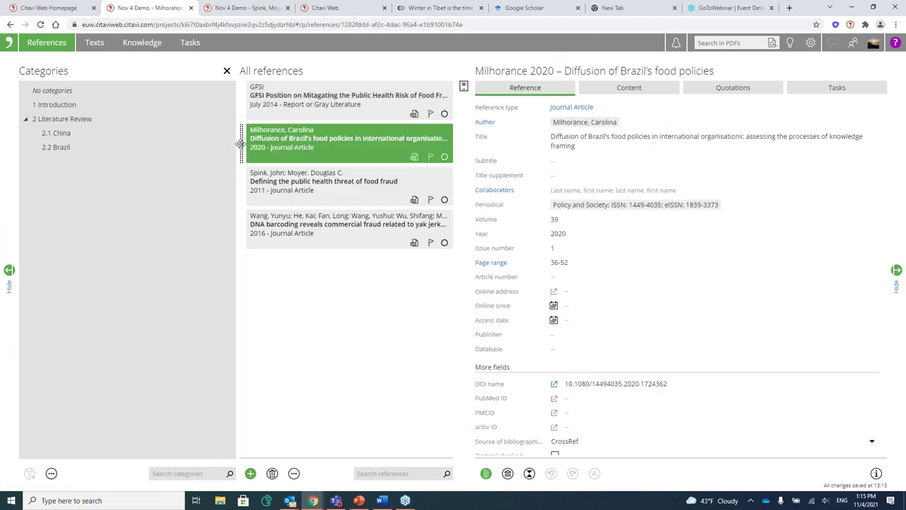
left_click_drag(241, 143, 193, 146)
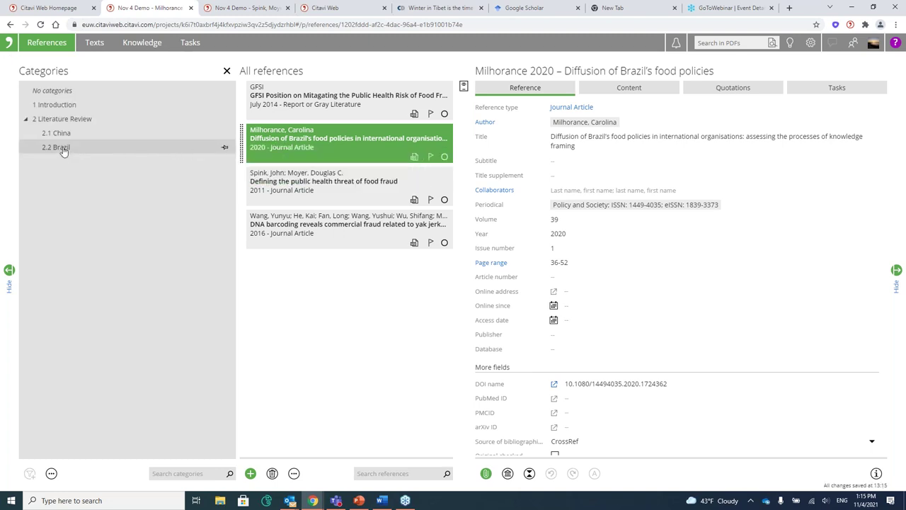
Filter by 2.2 Brazil to check the filing, then clear the filter
left_click(62, 147)
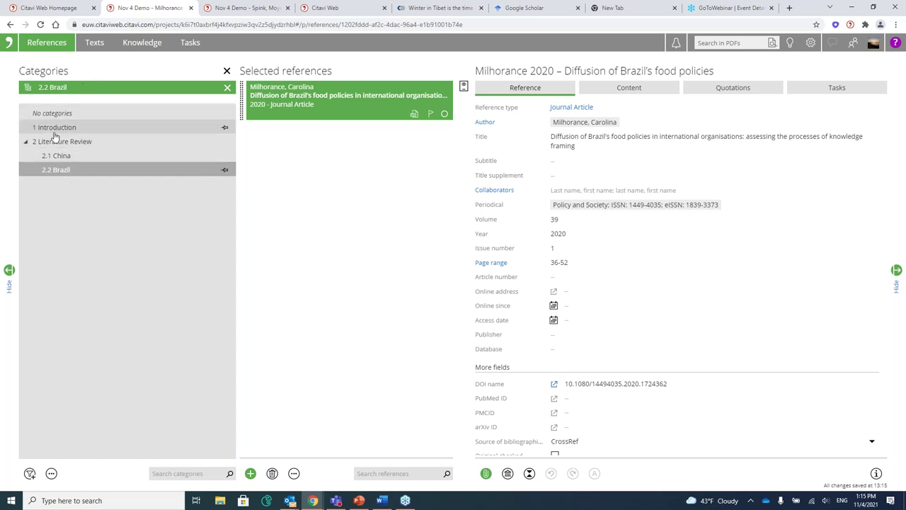
left_click(90, 44)
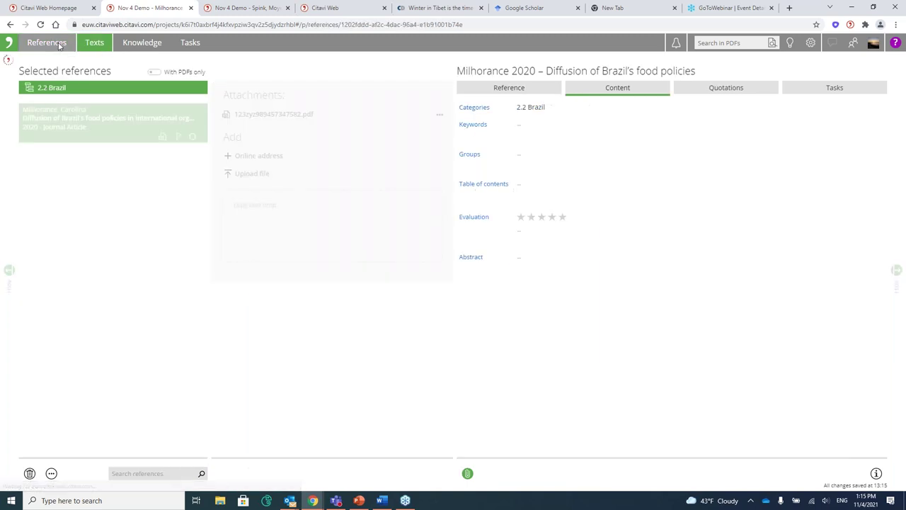
left_click(61, 43)
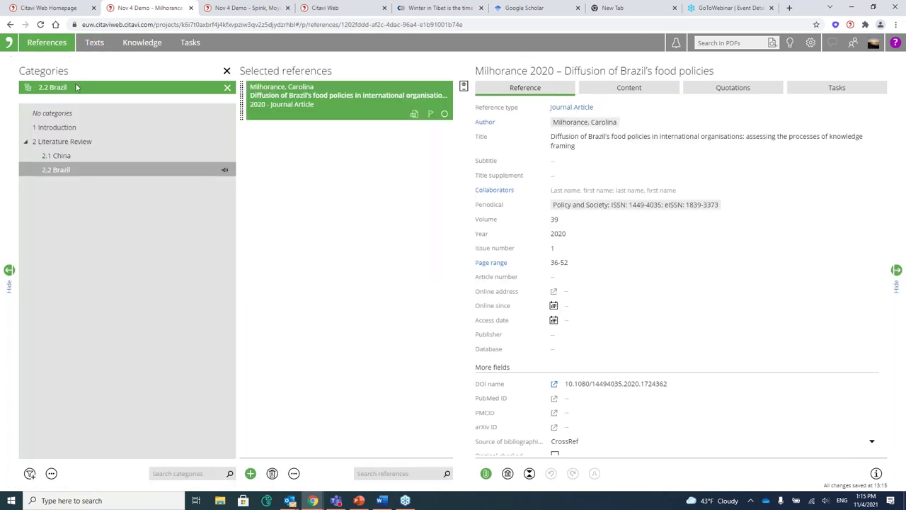
left_click(226, 87)
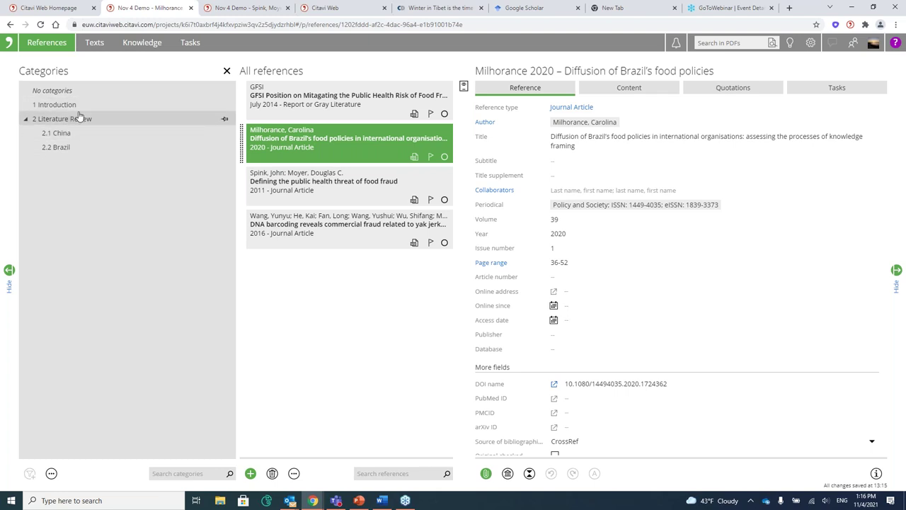
Select all four references and drag them onto 2 Literature Review
left_click(274, 104)
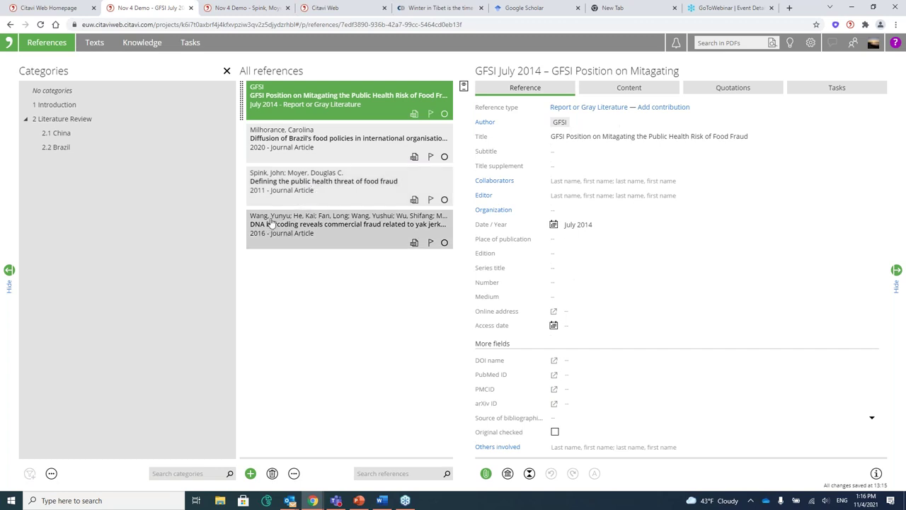
left_click(296, 147, "ctrl")
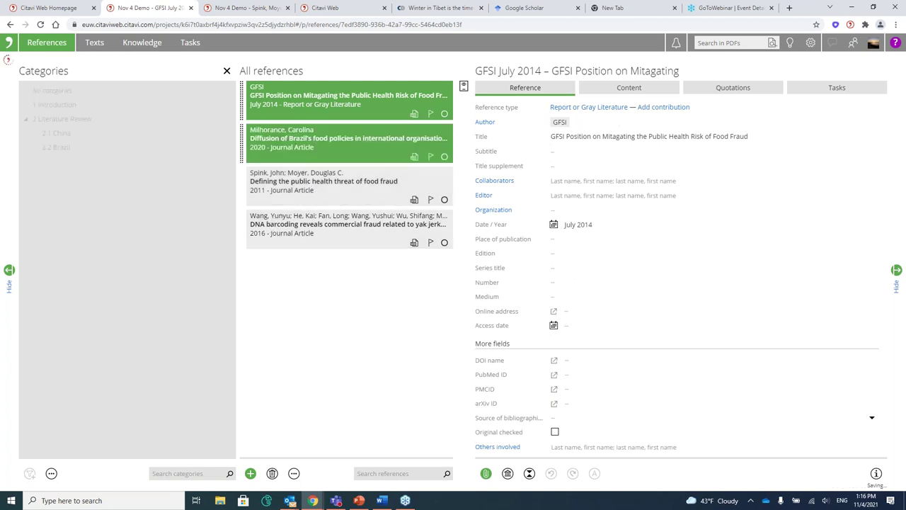
left_click(303, 233, "ctrl")
left_click(299, 194, "ctrl")
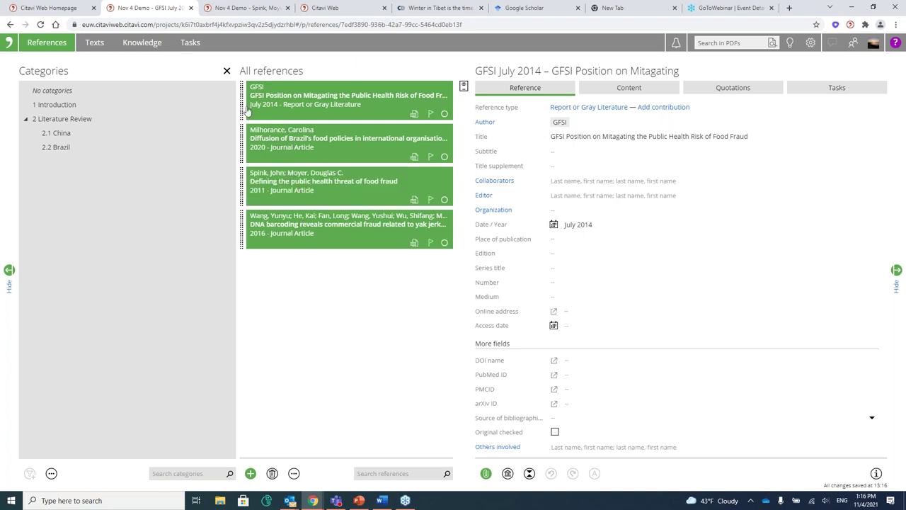
left_click_drag(241, 102, 103, 114)
mouse_move(885, 104)
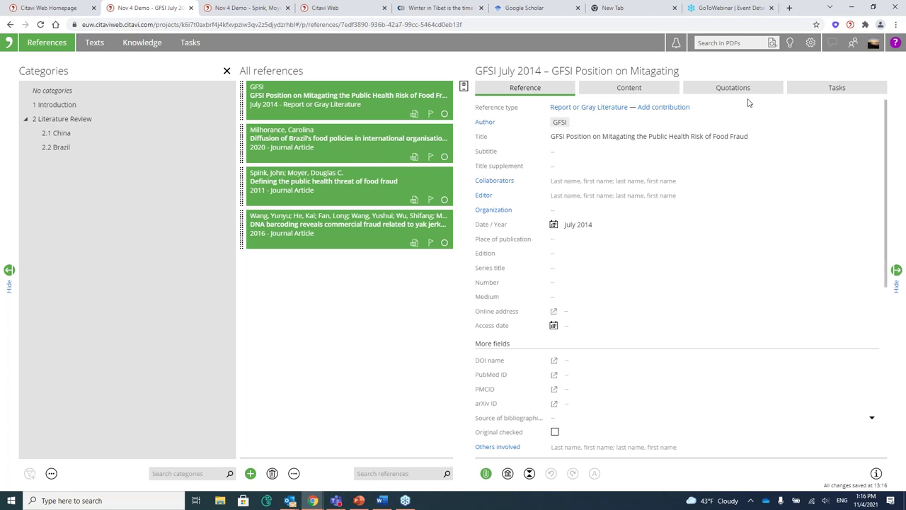
Add a Read task to the GFSI report, leave it unassigned, and set importance to High
left_click(855, 90)
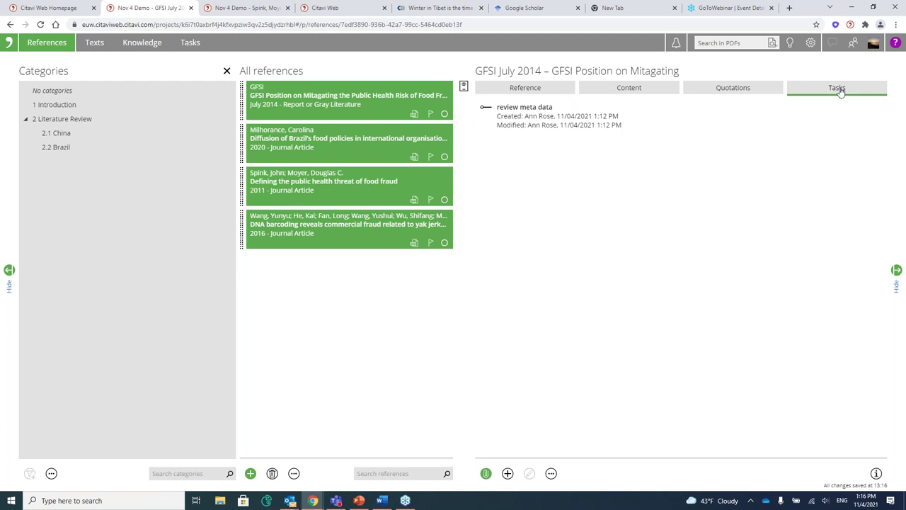
left_click(507, 473)
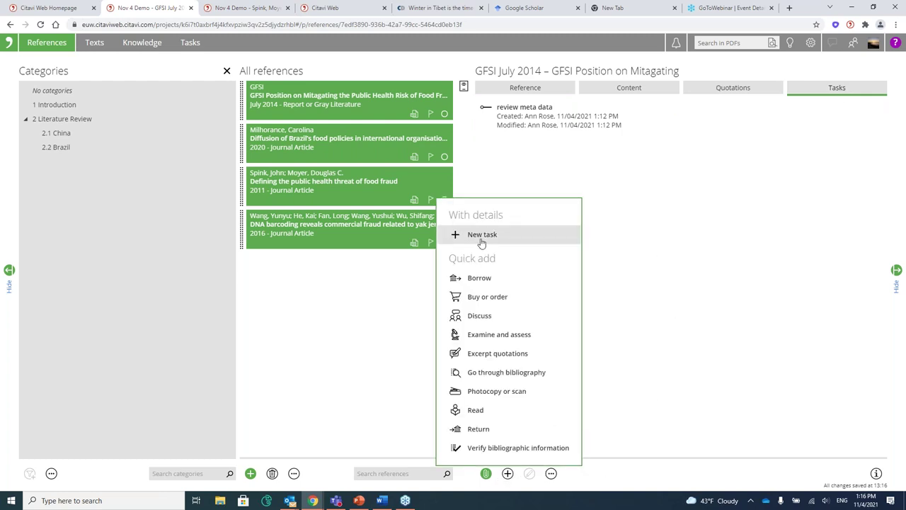
left_click(481, 241)
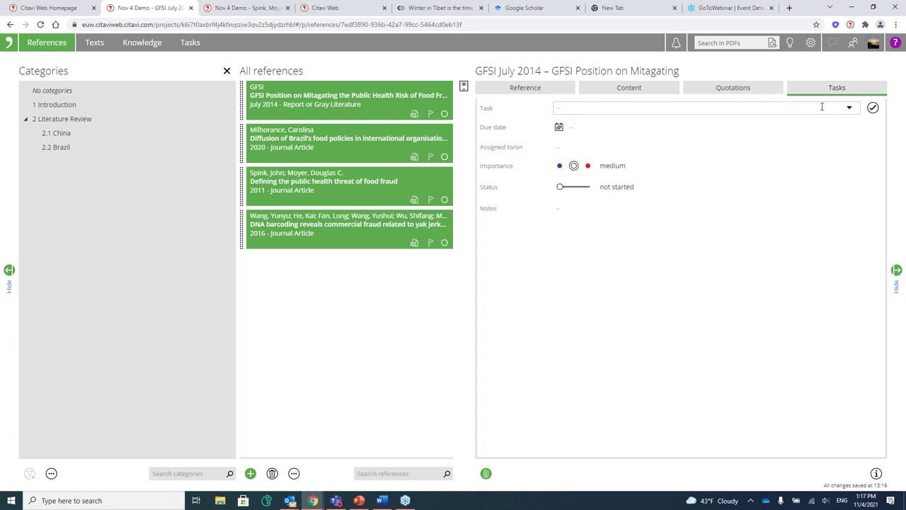
left_click(848, 112)
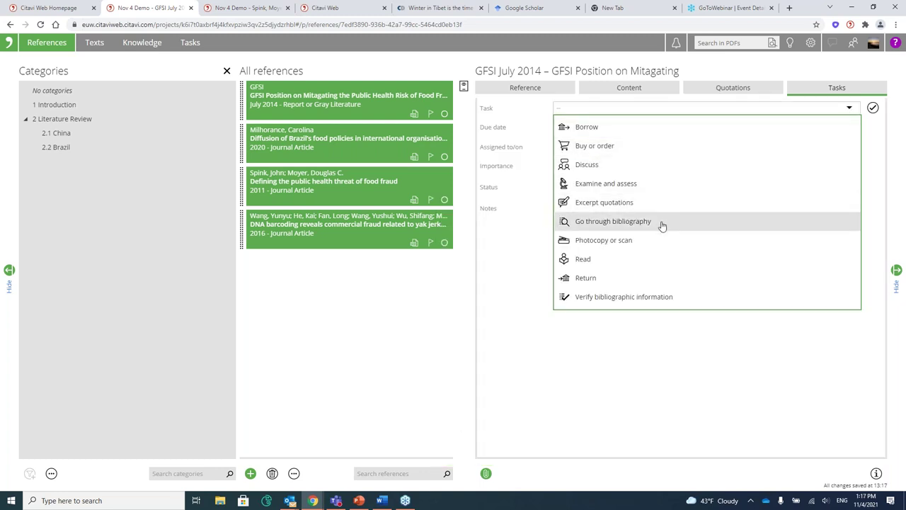
left_click(638, 261)
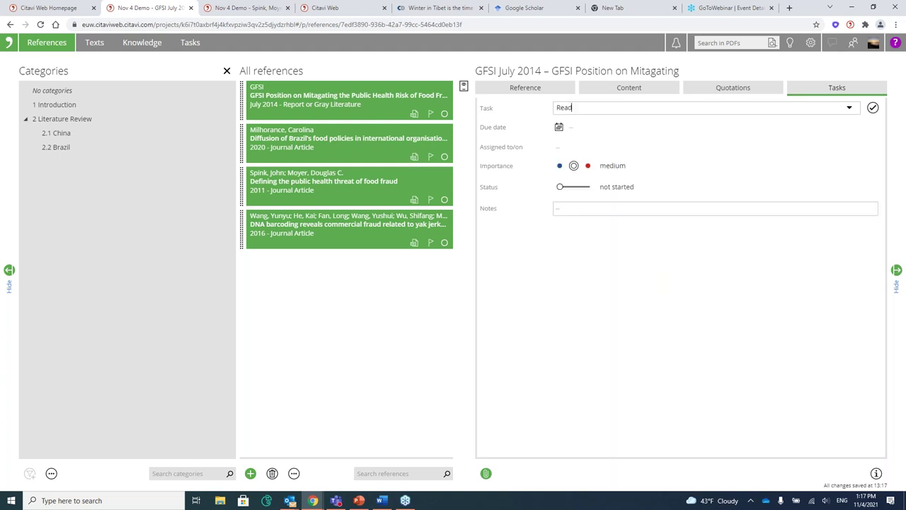
left_click(605, 149)
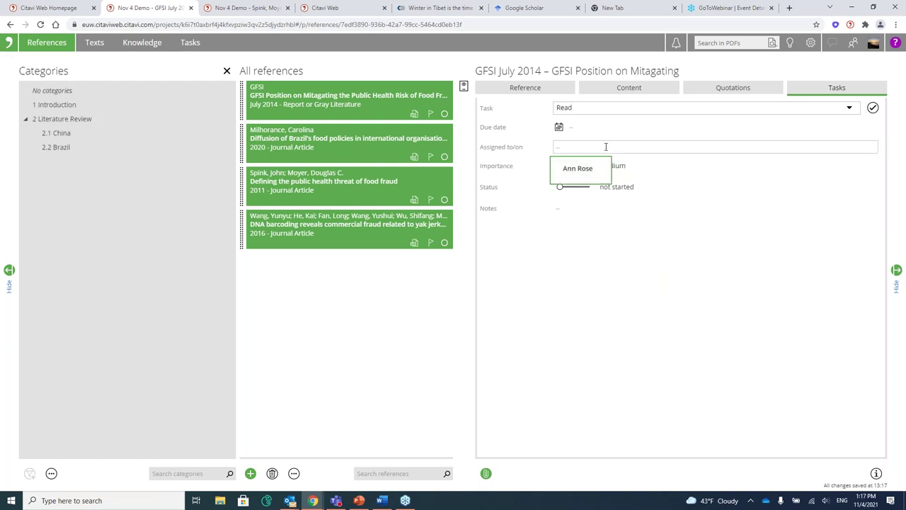
type("Jenny")
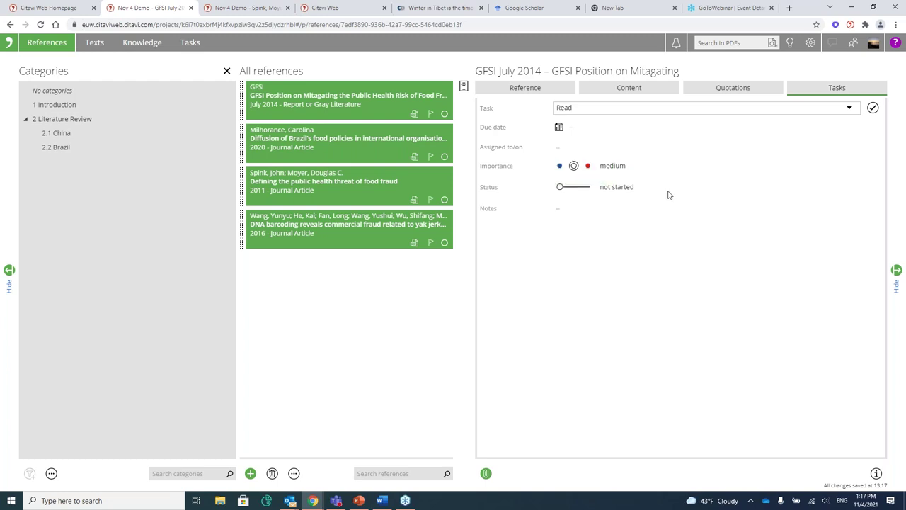
key("Escape")
left_click(589, 168)
left_click(558, 210)
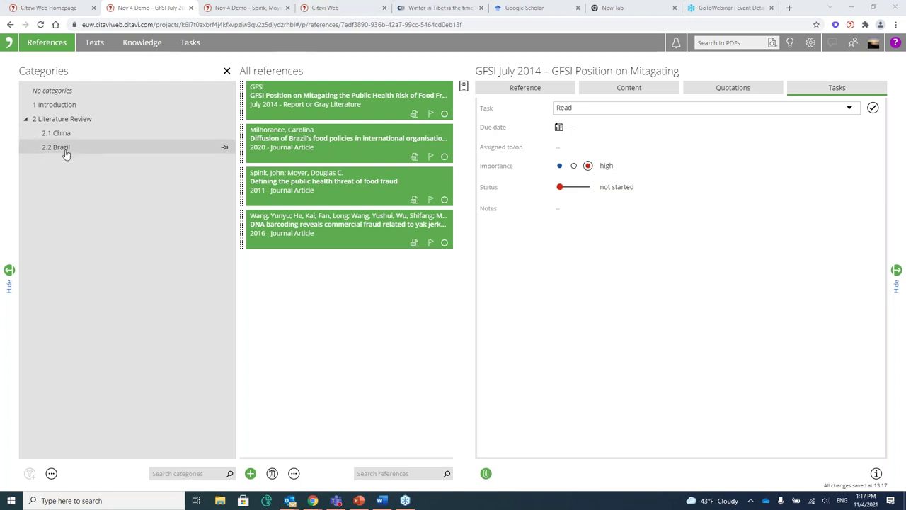
Try the 1 Introduction, 2.1 China and 2.2 Brazil filters, ending on 2 Literature Review
left_click(85, 105)
left_click(97, 124)
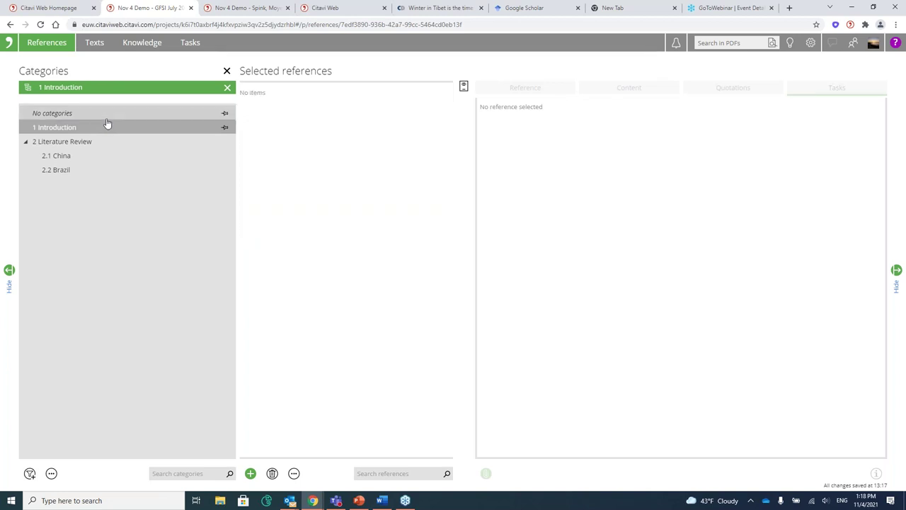
left_click(60, 158)
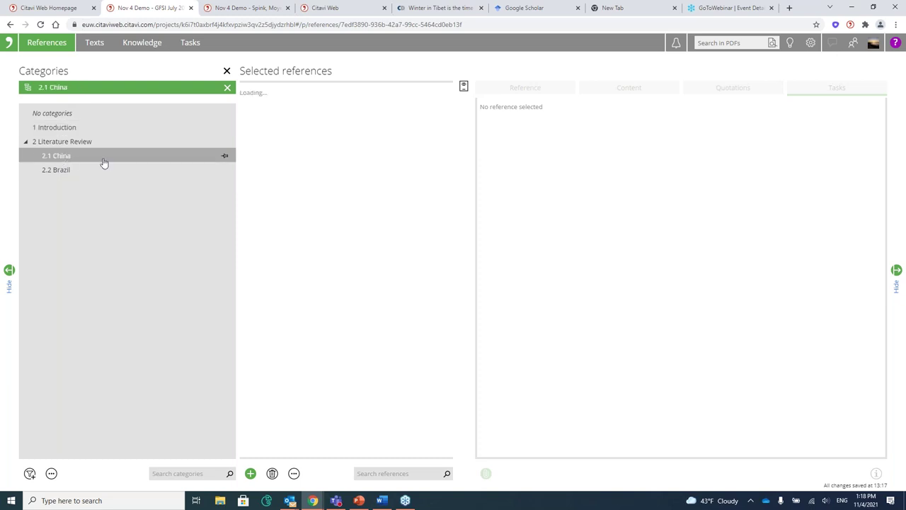
left_click(58, 172)
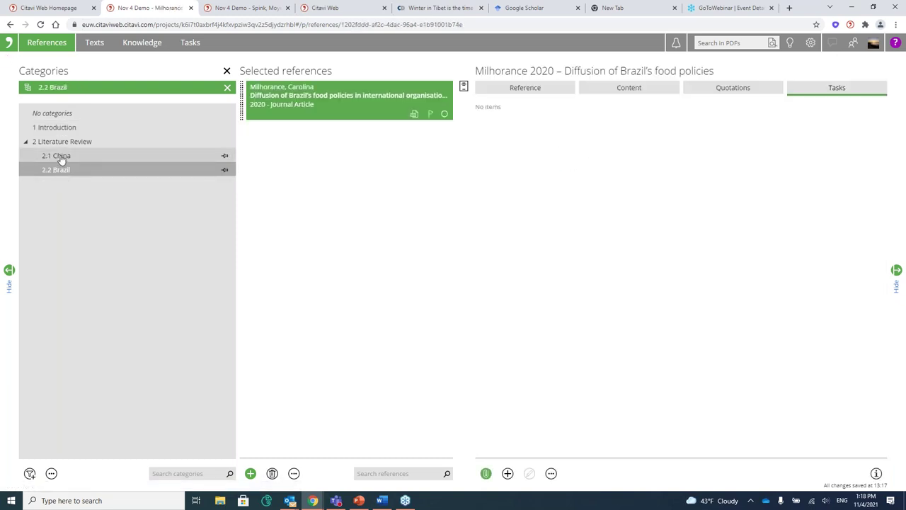
left_click(61, 156)
left_click(64, 143)
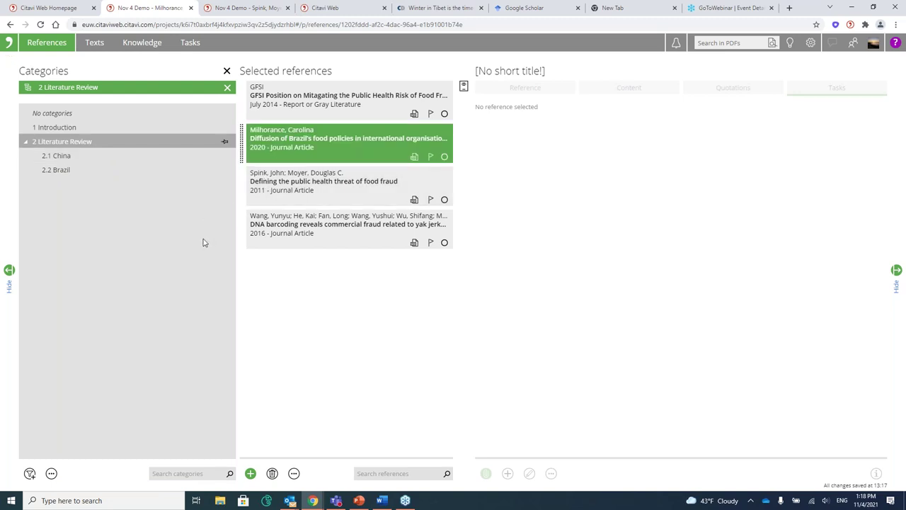
left_click(30, 474)
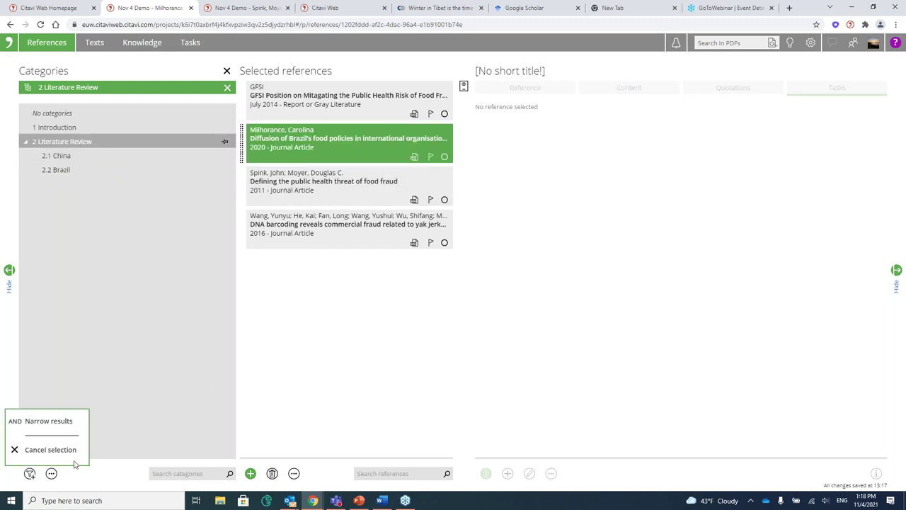
left_click(30, 474)
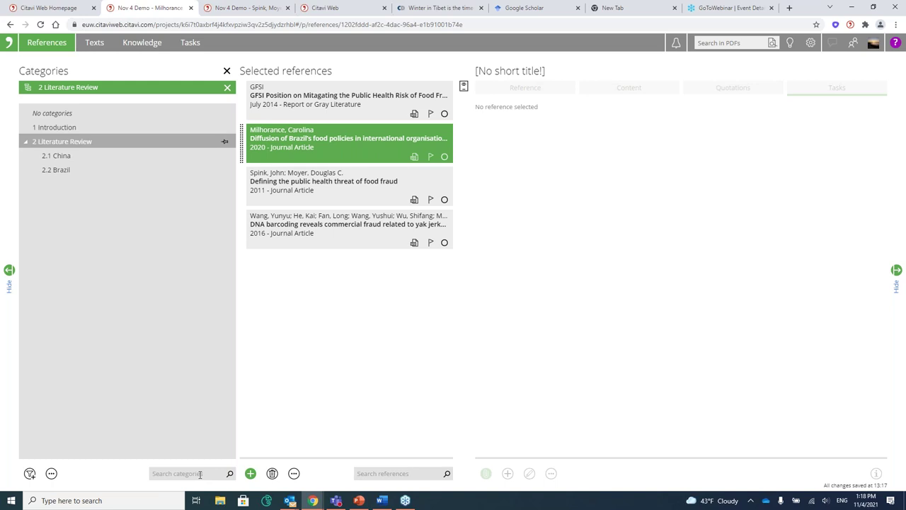
left_click(202, 474)
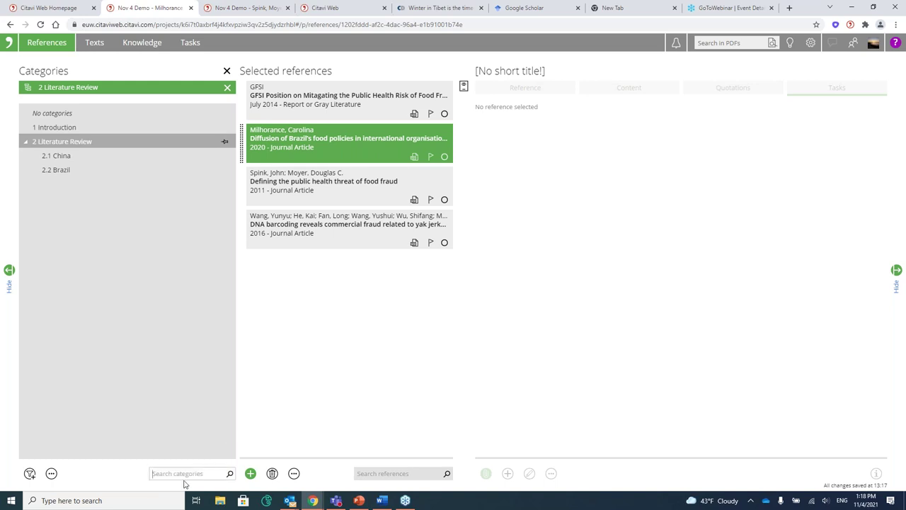
left_click(404, 473)
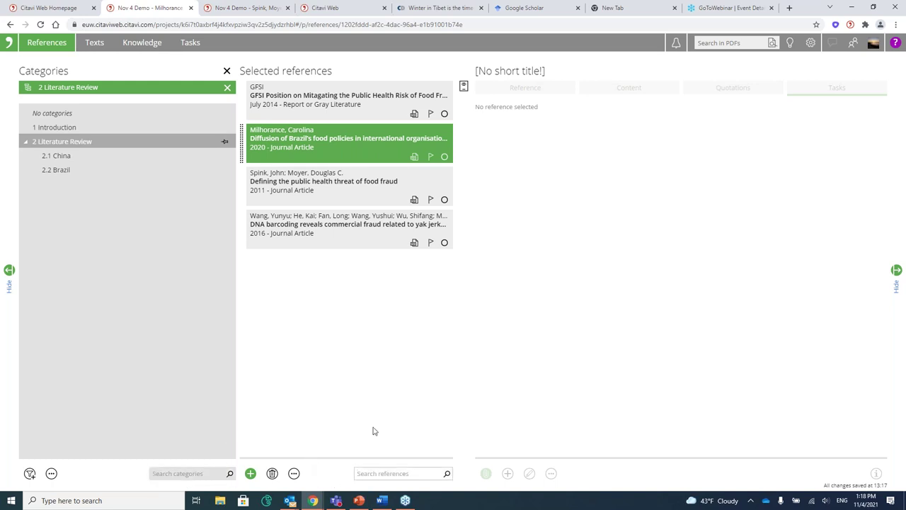
left_click(752, 42)
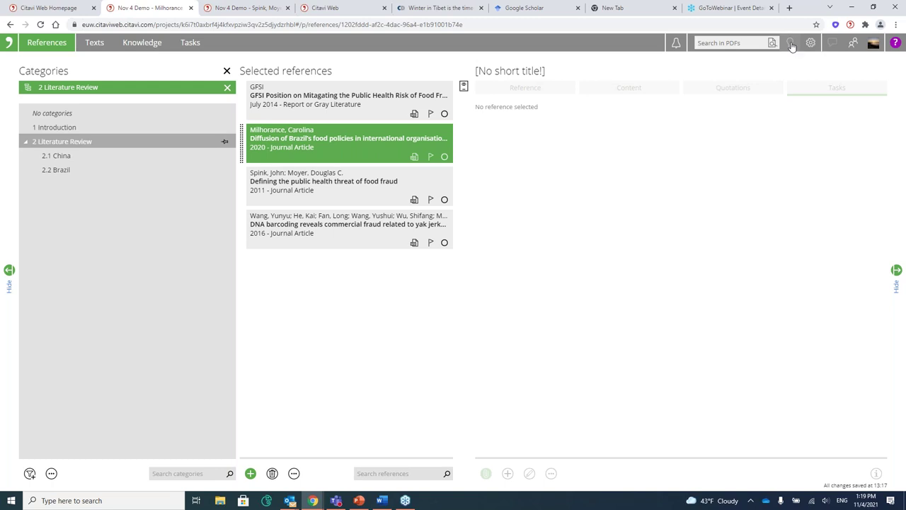
Save a thought with core statement 'Brilliant Idea' and text 'review manufauring process'
left_click(792, 46)
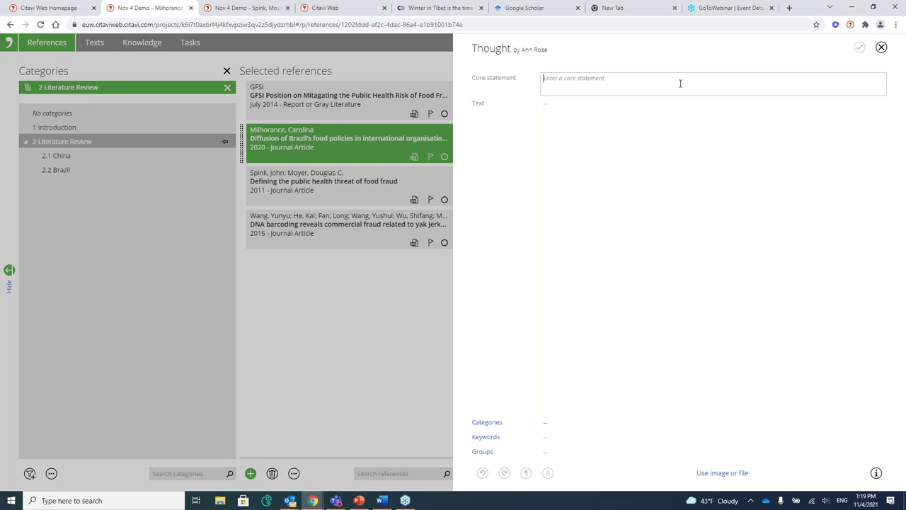
type("Brilliant Idea")
left_click(648, 121)
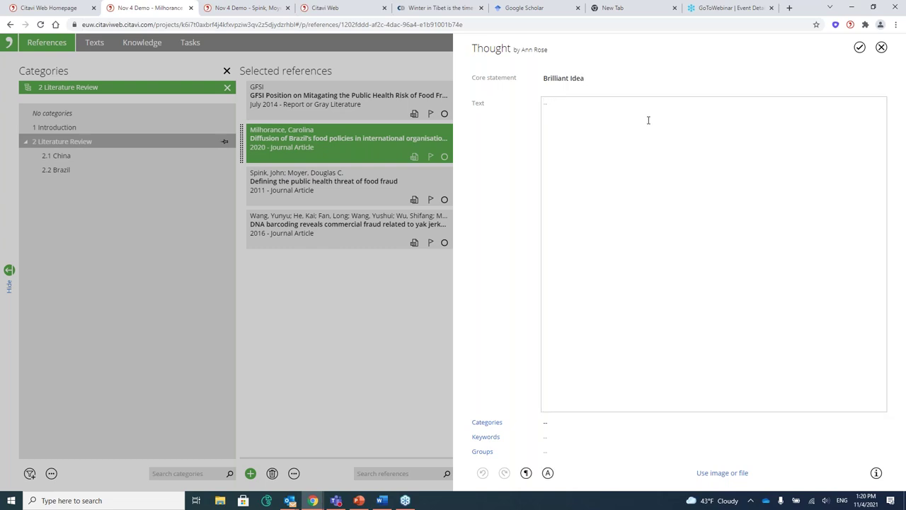
type("review manufa")
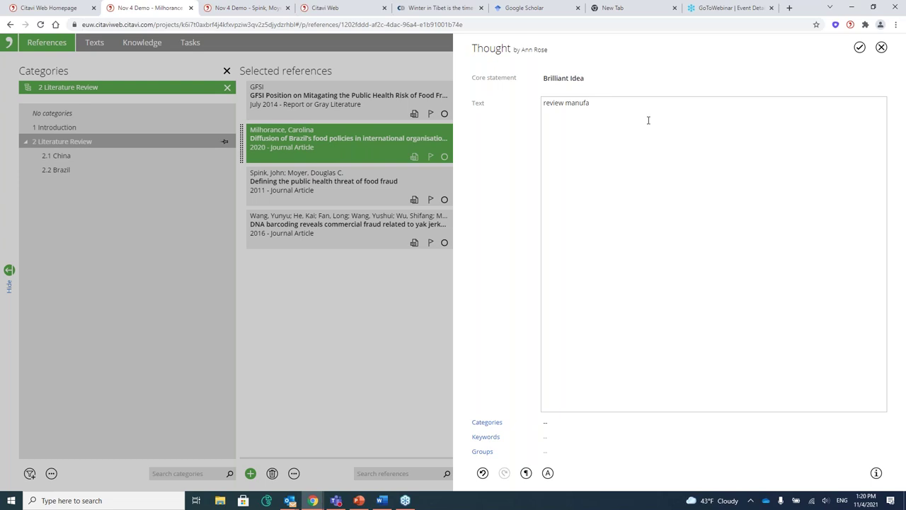
type("uring process")
left_click(860, 46)
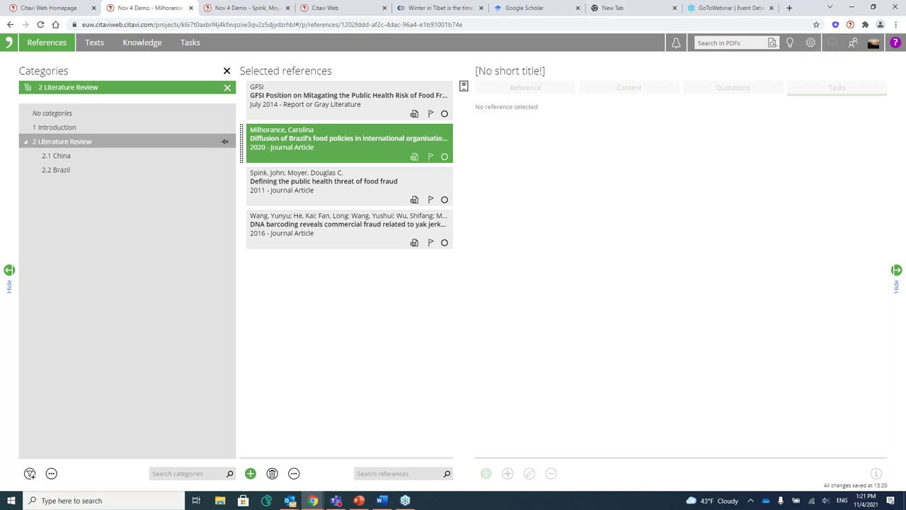
Open the DNA barcoding article's PDF and highlight the paragraph from 'Yaks' to 'investigated.'
left_click(95, 43)
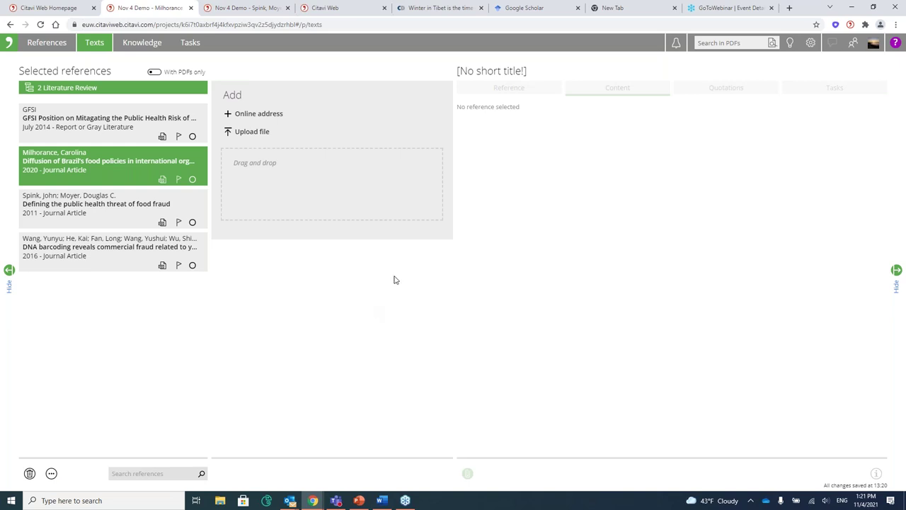
left_click(90, 255)
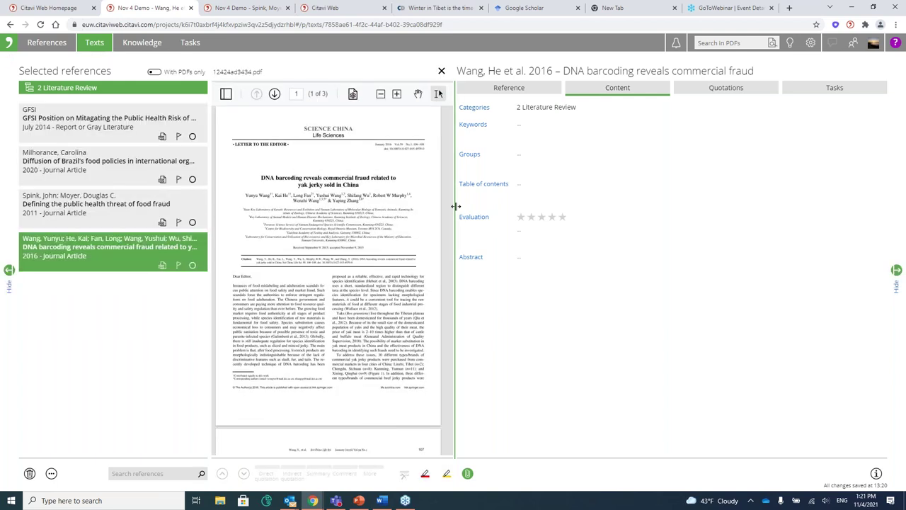
left_click_drag(456, 206, 574, 205)
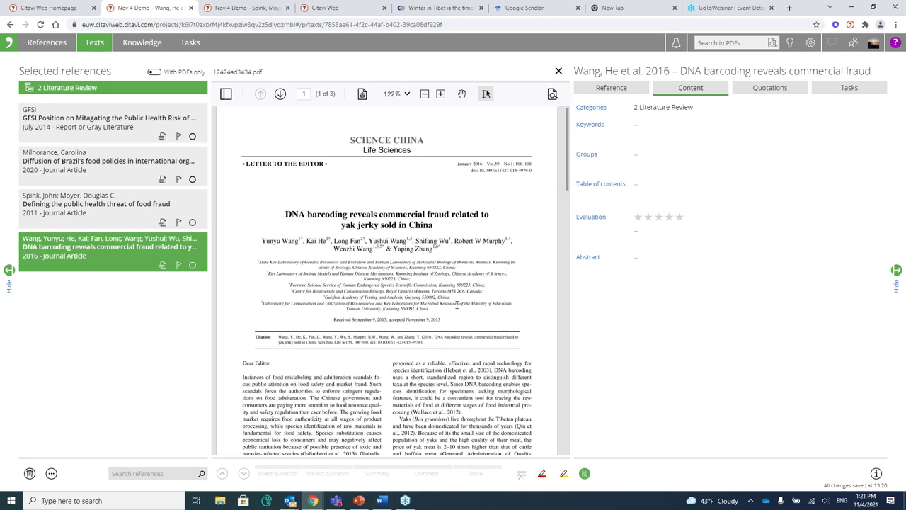
scroll(457, 304, "down", 3)
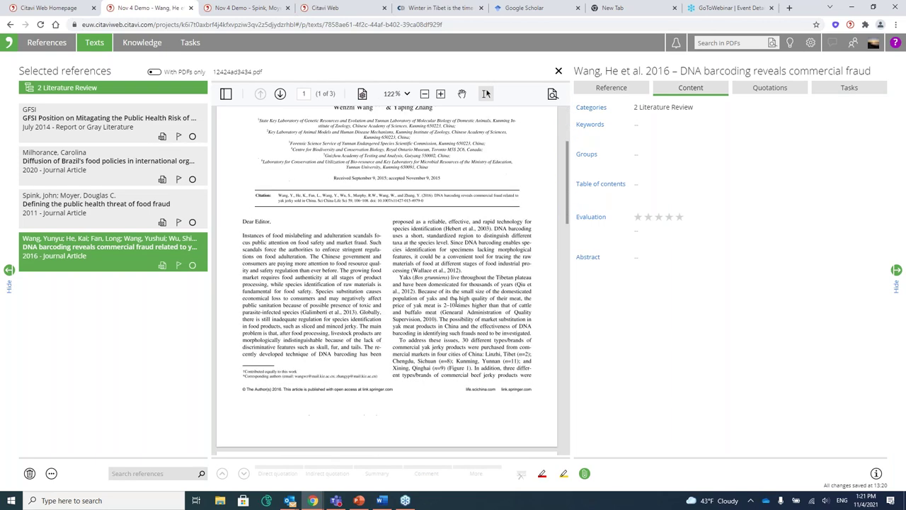
left_click(563, 474)
mouse_move(400, 277)
left_mouse_down()
mouse_move(465, 326)
mouse_move(530, 337)
left_mouse_up()
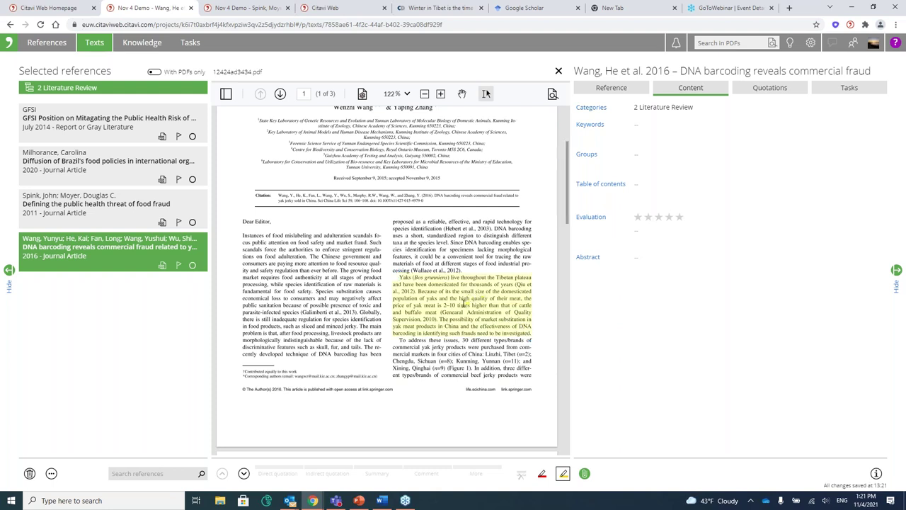
left_click(463, 304)
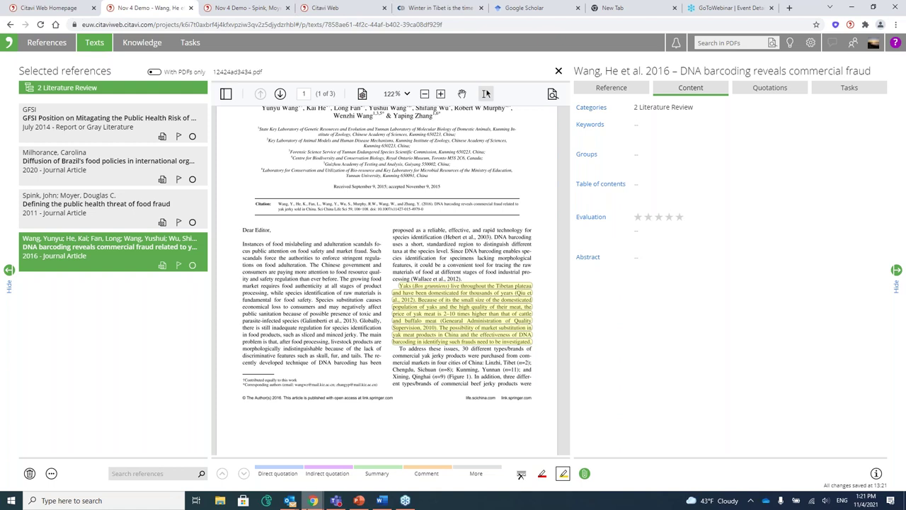
Turn the highlight into a direct quotation with core statement 'Background on Yaks'
left_click(779, 88)
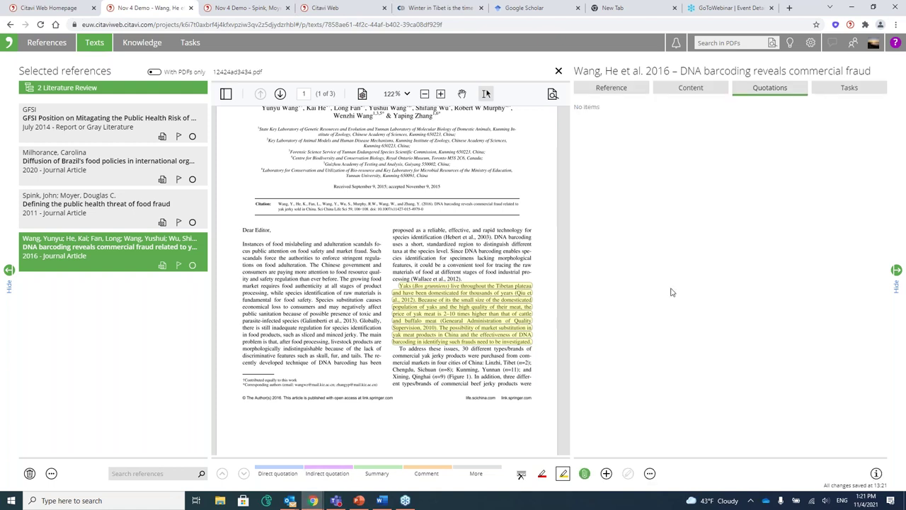
left_click(272, 474)
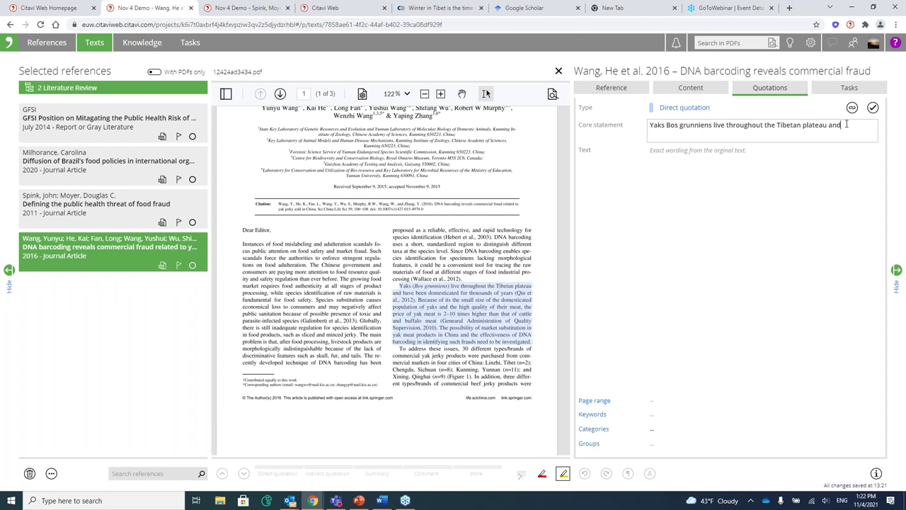
left_click_drag(846, 124, 625, 134)
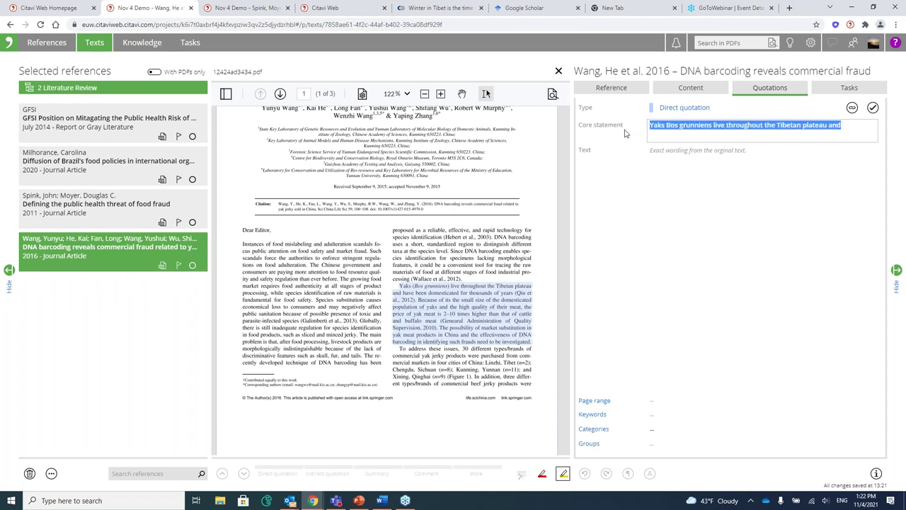
type("Background on Yaks")
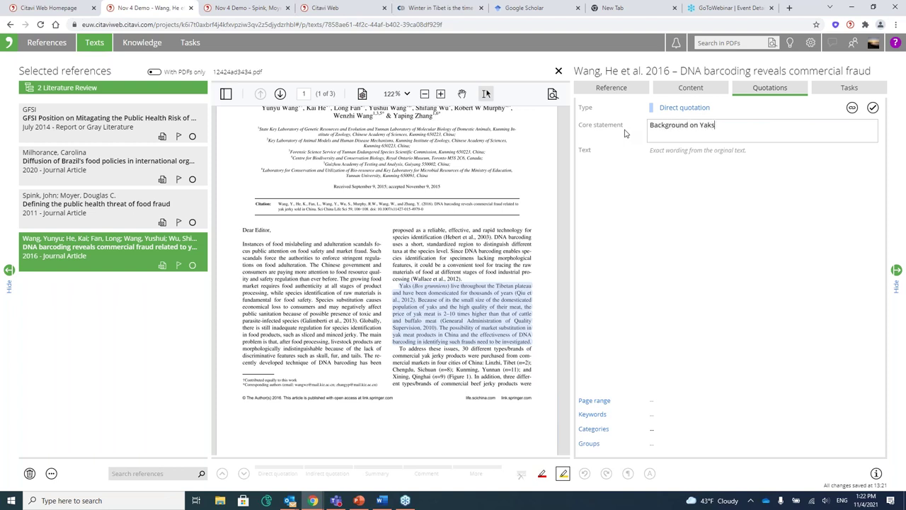
left_click(671, 177)
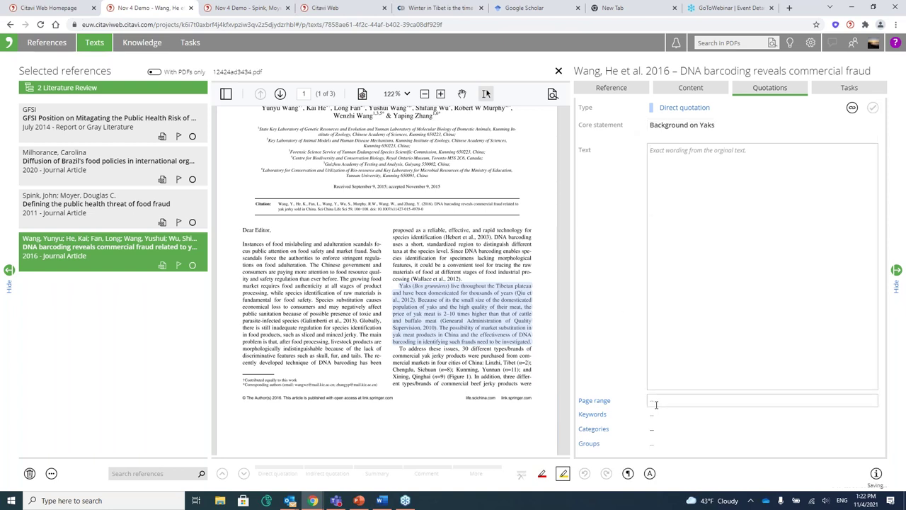
Enter 106 as the quotation's page range
left_click(656, 402)
left_click(698, 185)
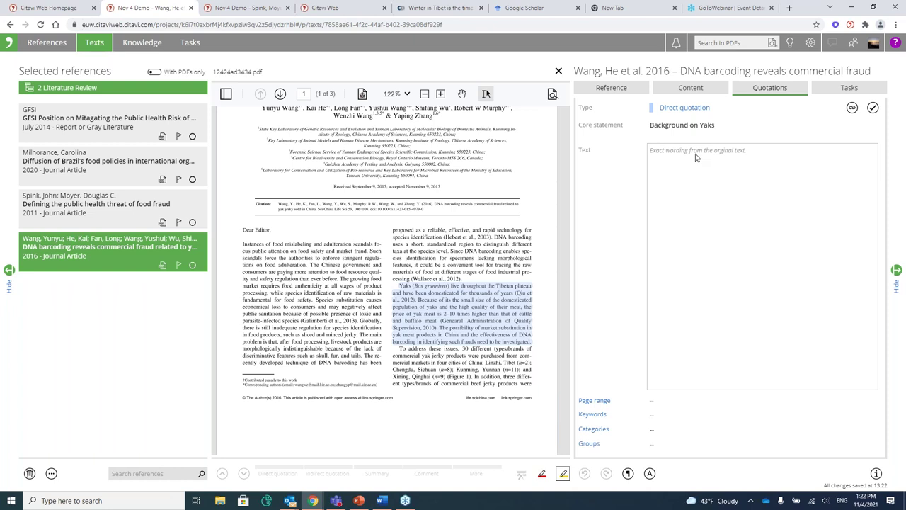
type("adfksdjfk")
left_click(656, 402)
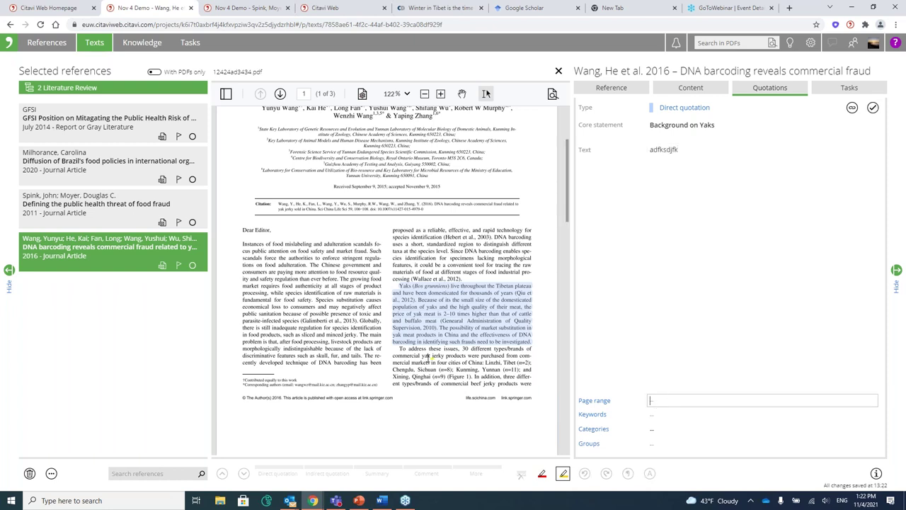
scroll(429, 357, "up", 4)
scroll(428, 358, "down", 5)
scroll(429, 358, "up", 3)
type("106")
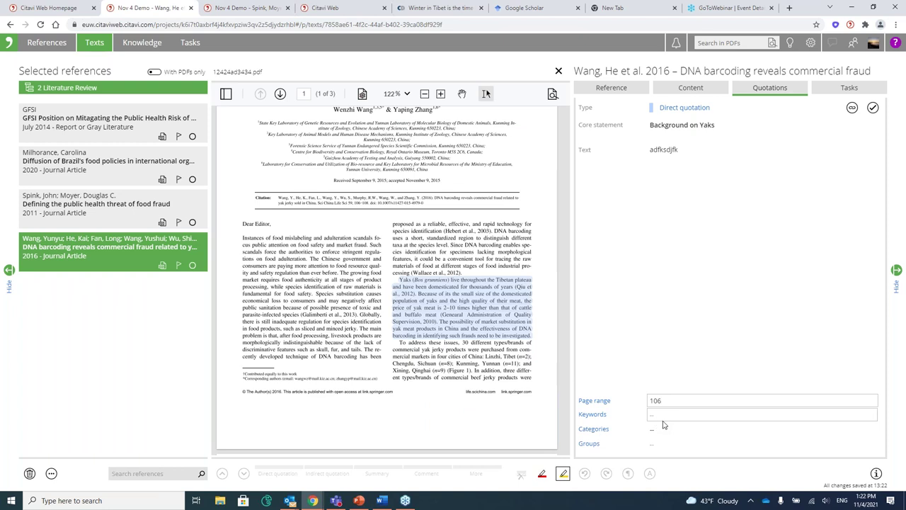
File the Background on Yaks quotation under 2 Literature Review > 2.1 China and save it
left_click(595, 429)
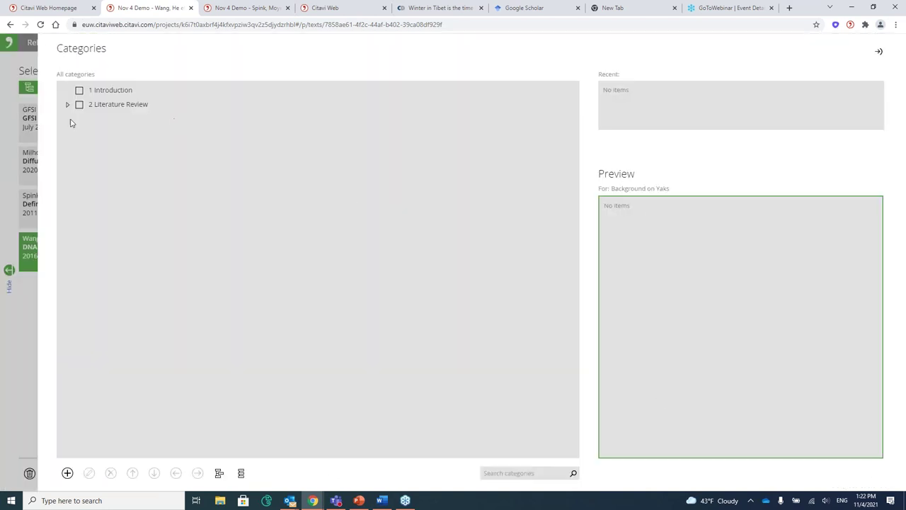
left_click(68, 104)
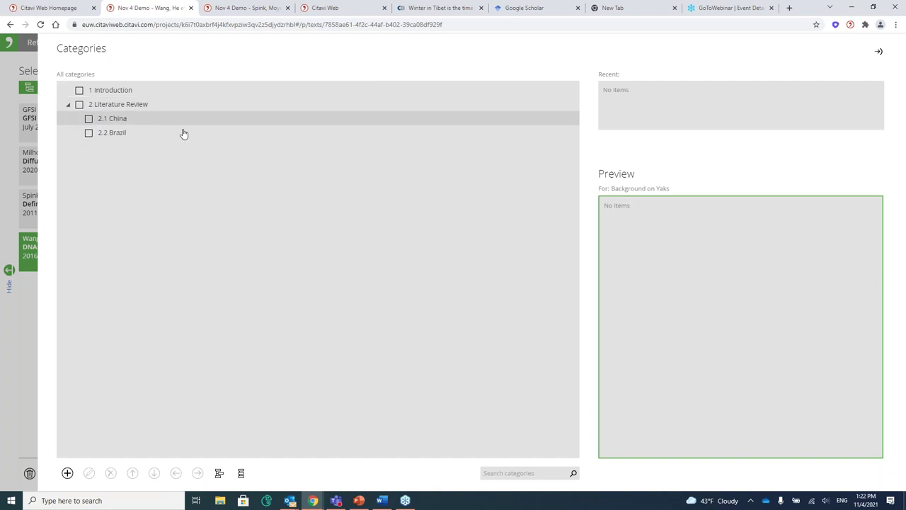
left_click(135, 136)
left_click(89, 119)
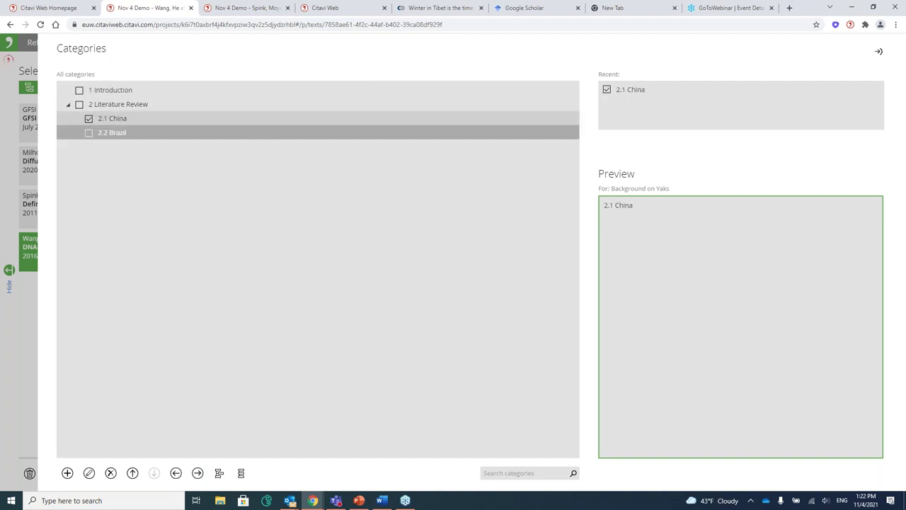
left_click(880, 55)
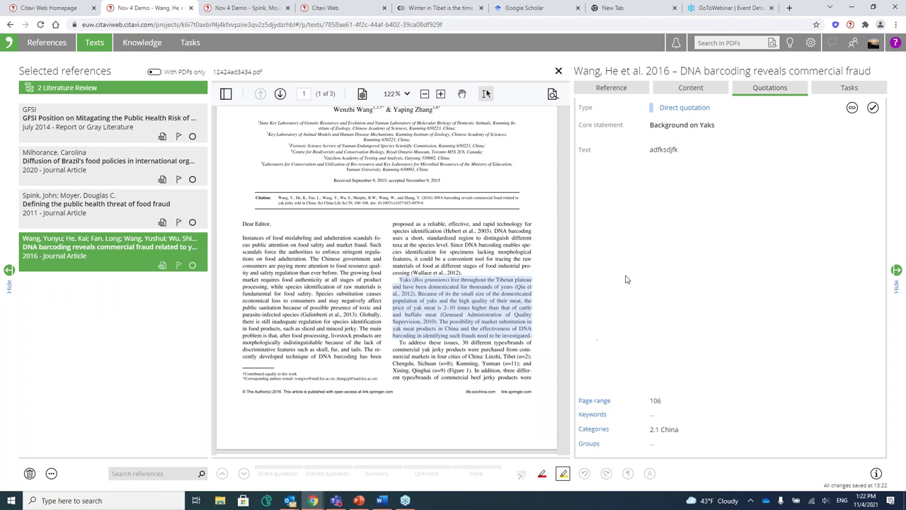
left_click(873, 108)
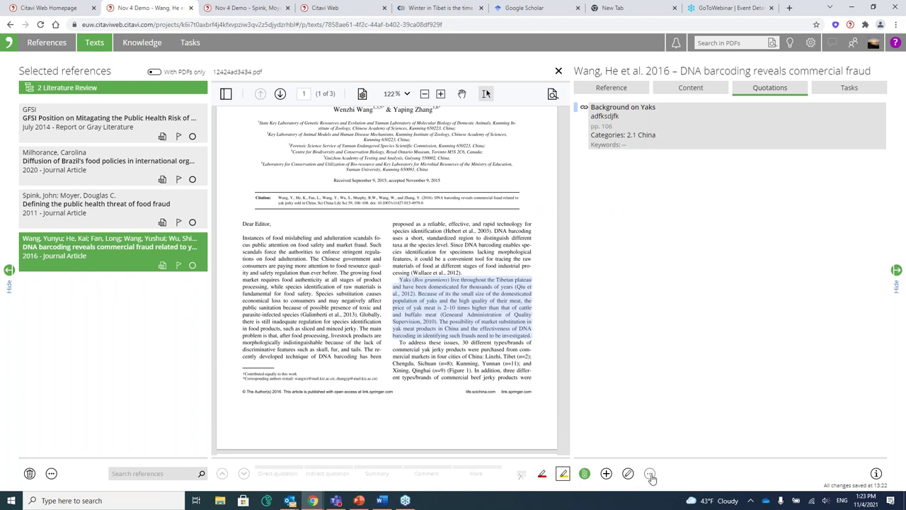
left_click(652, 477)
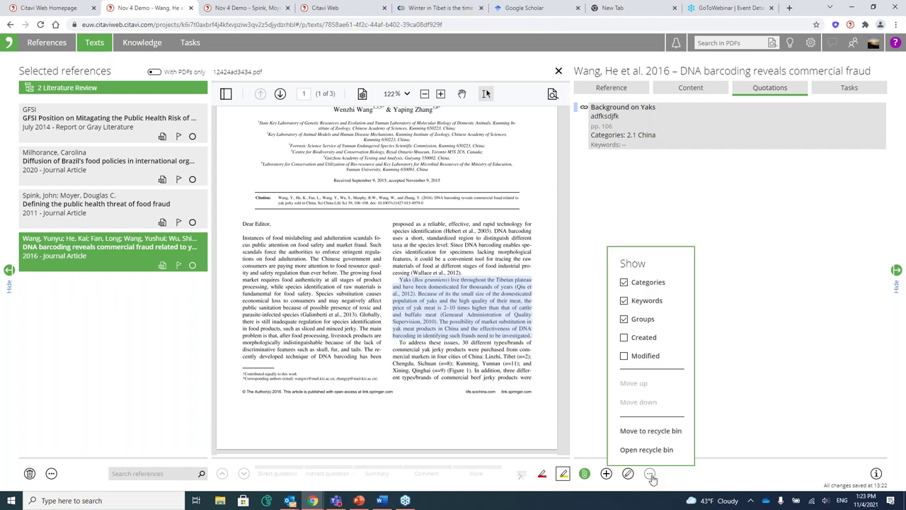
left_click(624, 338)
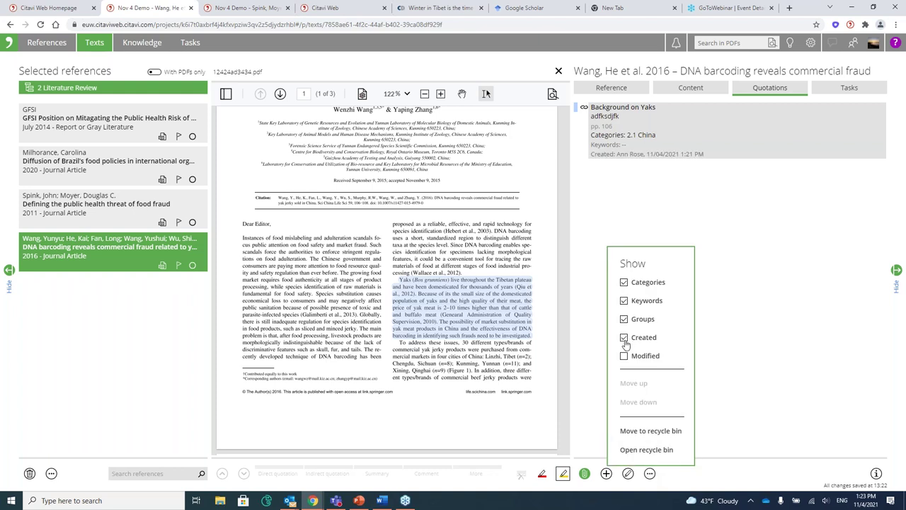
left_click(624, 356)
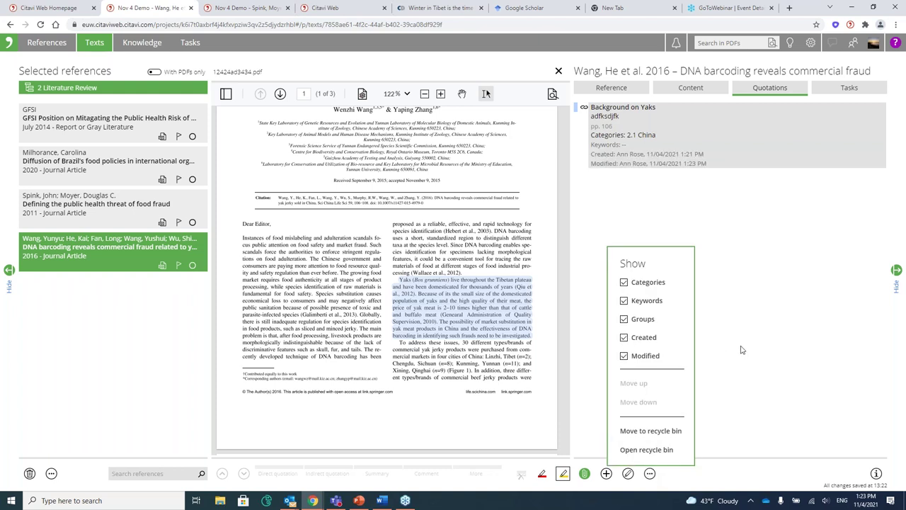
left_click(742, 349)
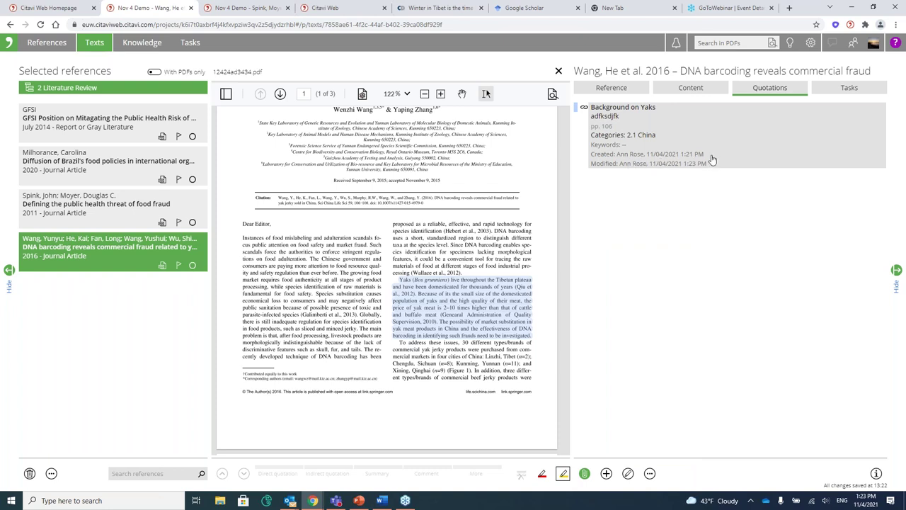
left_click(649, 473)
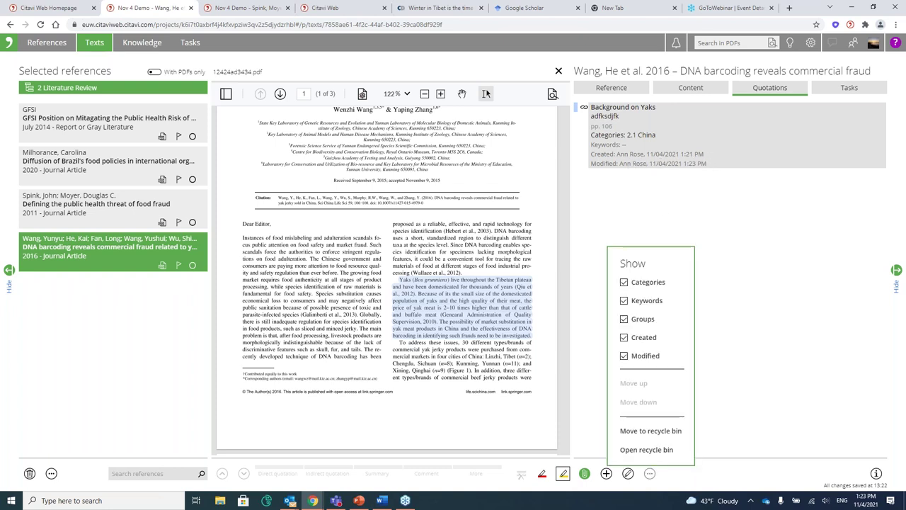
left_click(626, 339)
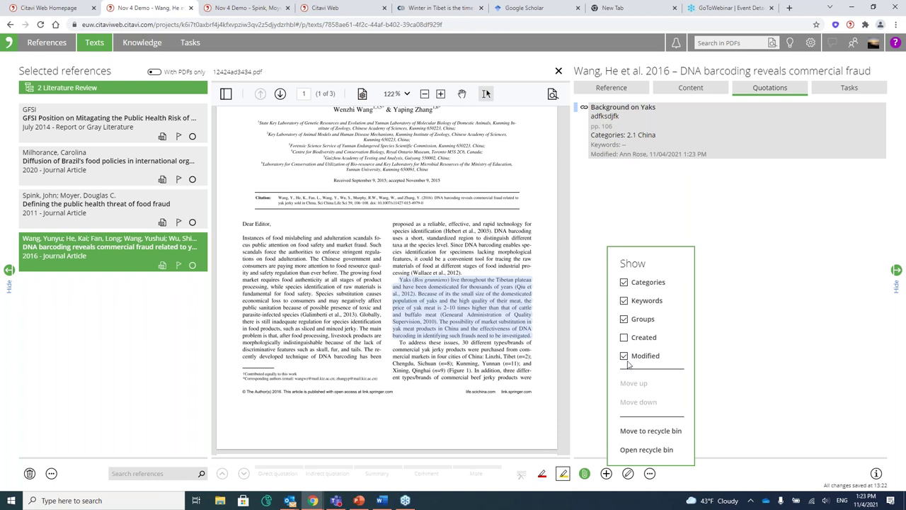
left_click(626, 357)
left_click(787, 352)
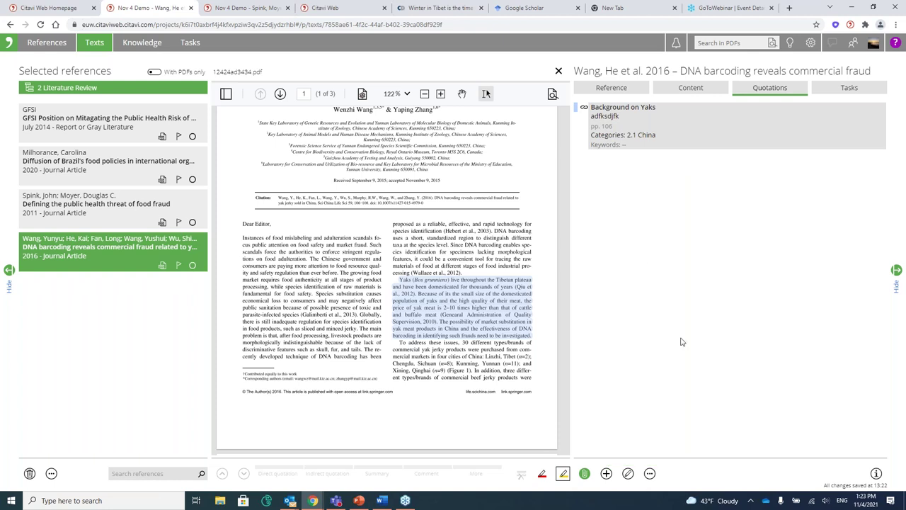
Create a new task in the Tasks view for the Wang 2016 DNA barcoding article
left_click(850, 88)
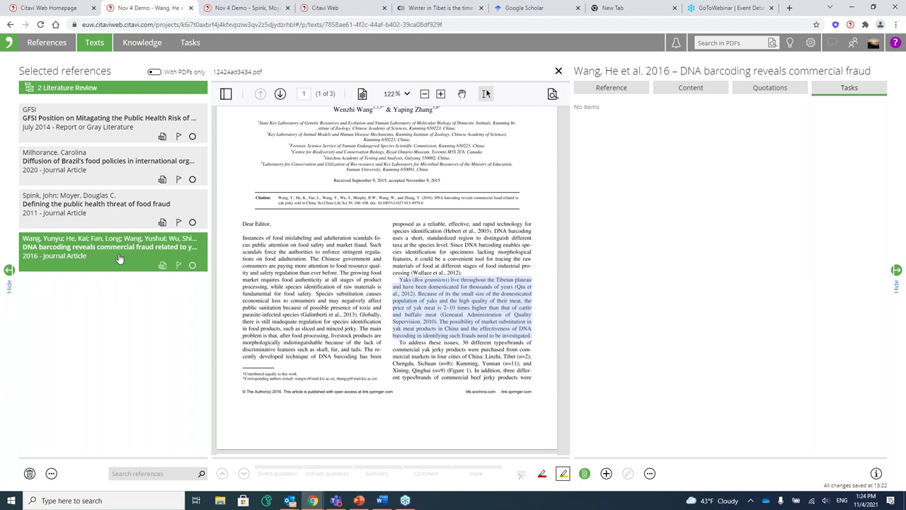
left_click(106, 122)
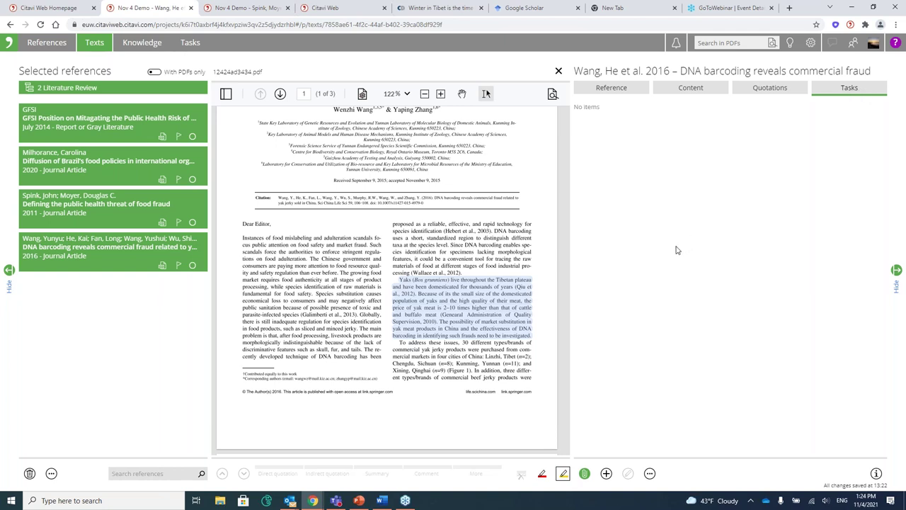
left_click(607, 473)
left_click(602, 241)
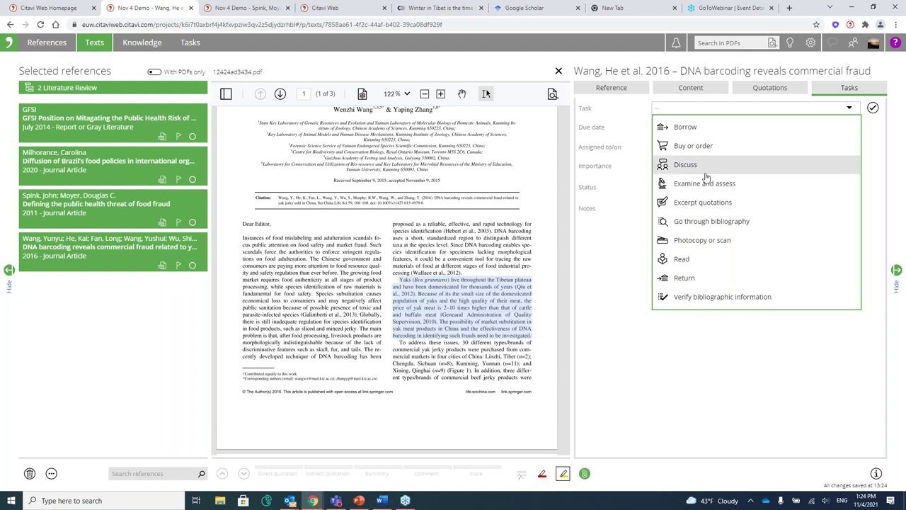
left_click(719, 388)
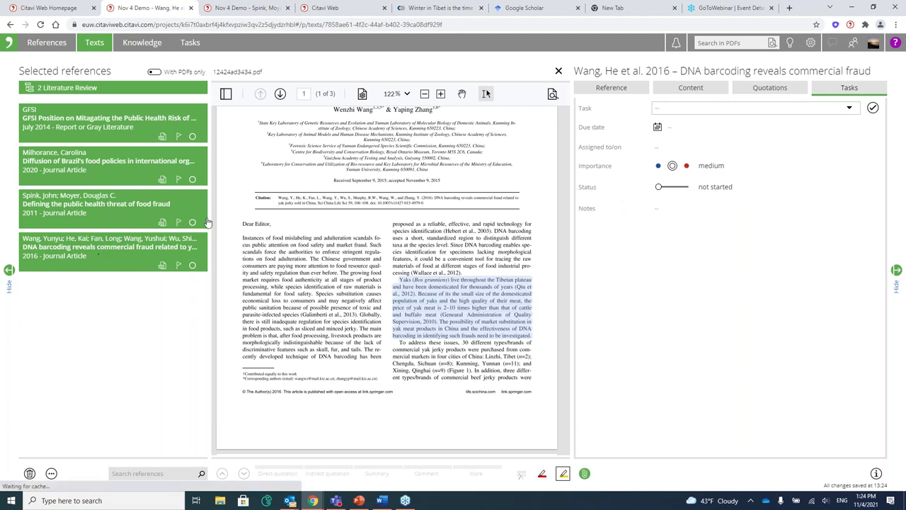
left_click(104, 253)
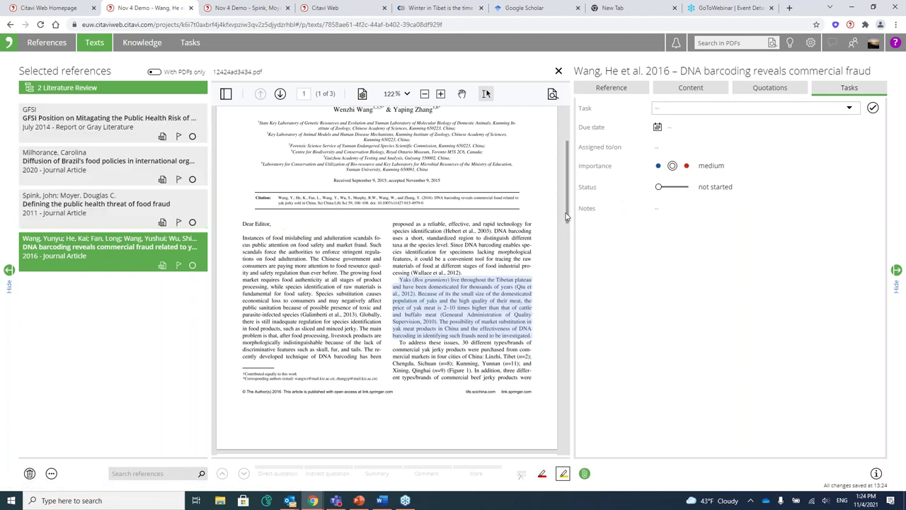
Save the page-3 'To summarize' paragraph as a summary quotation: '70% of yak jerky is other types of meat'
left_click_drag(568, 217, 586, 410)
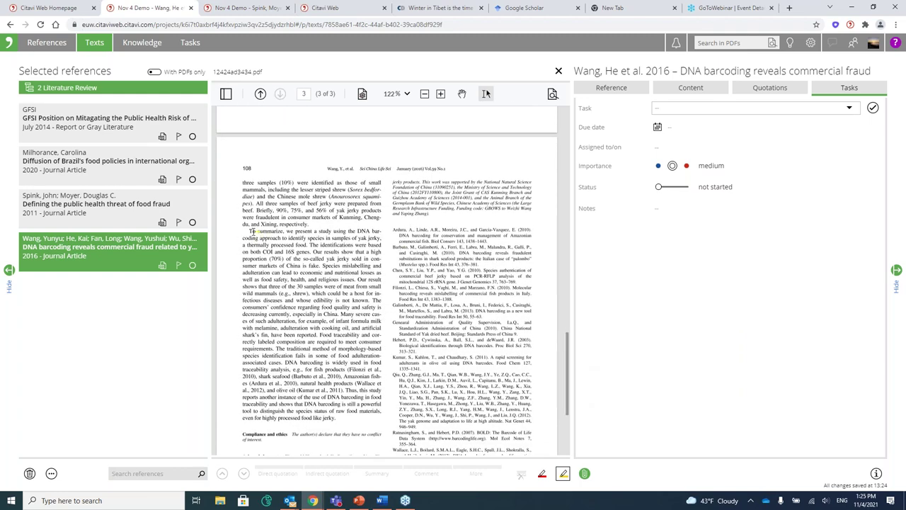
left_click_drag(249, 230, 348, 309)
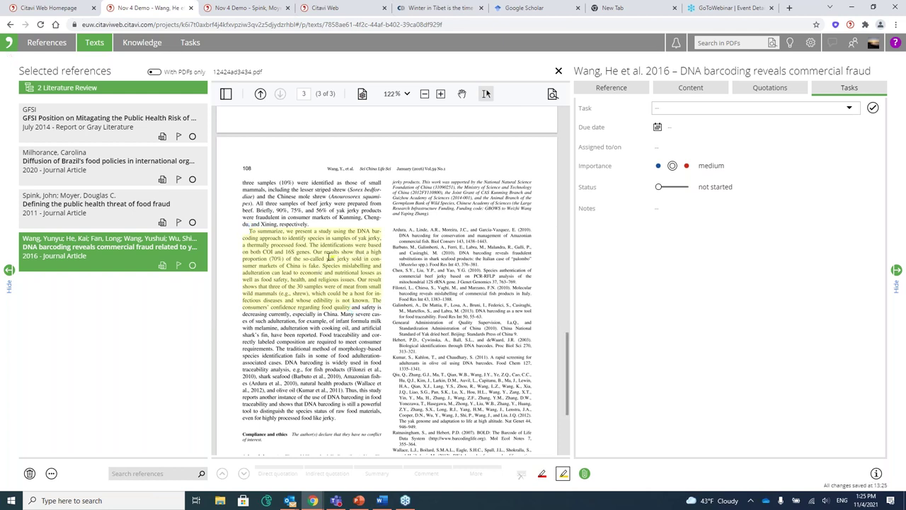
scroll(327, 257, "down", 1)
left_click(330, 256)
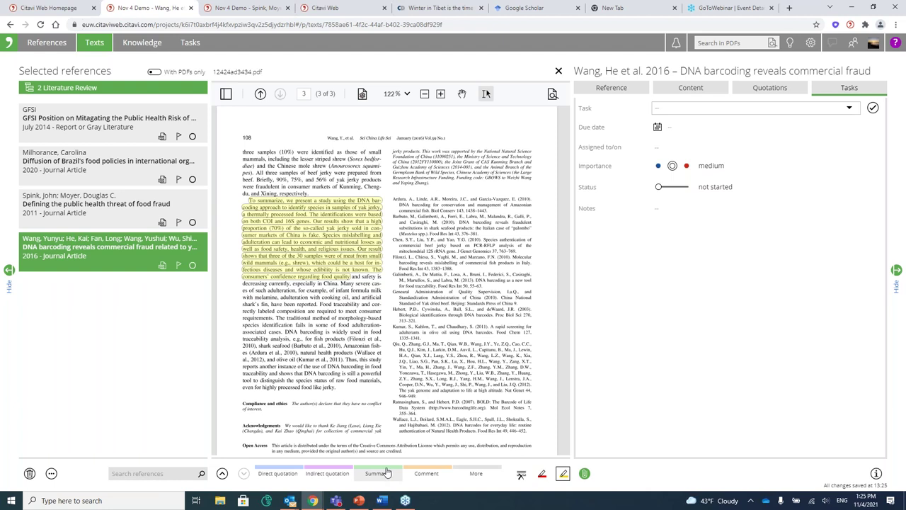
left_click(387, 473)
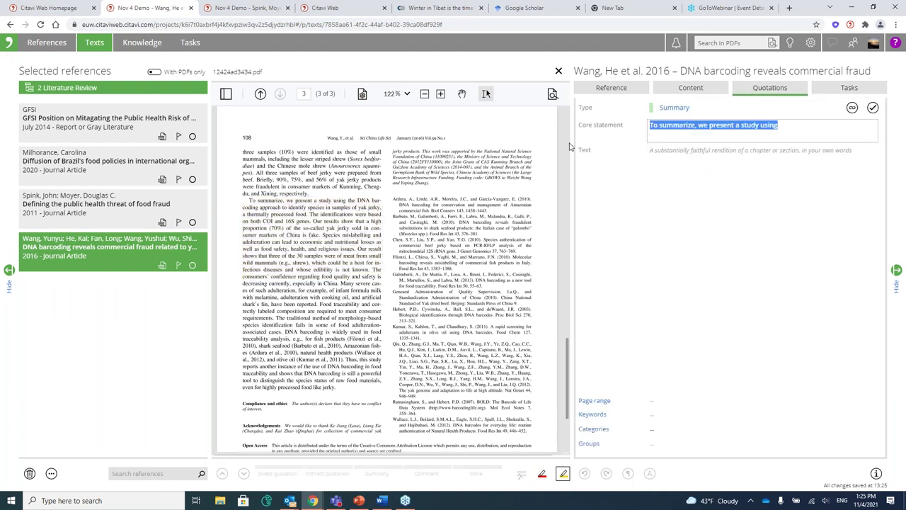
key("BackSpace")
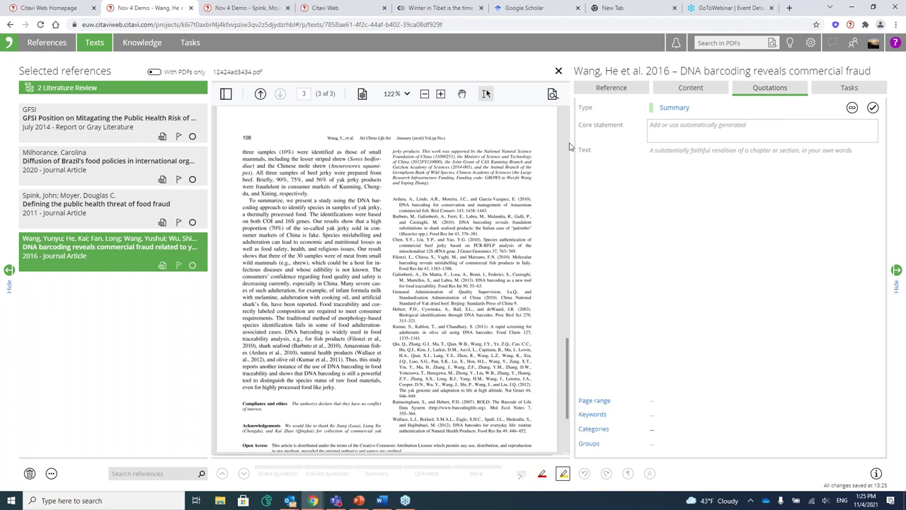
type("70% of yak jerky is other types of")
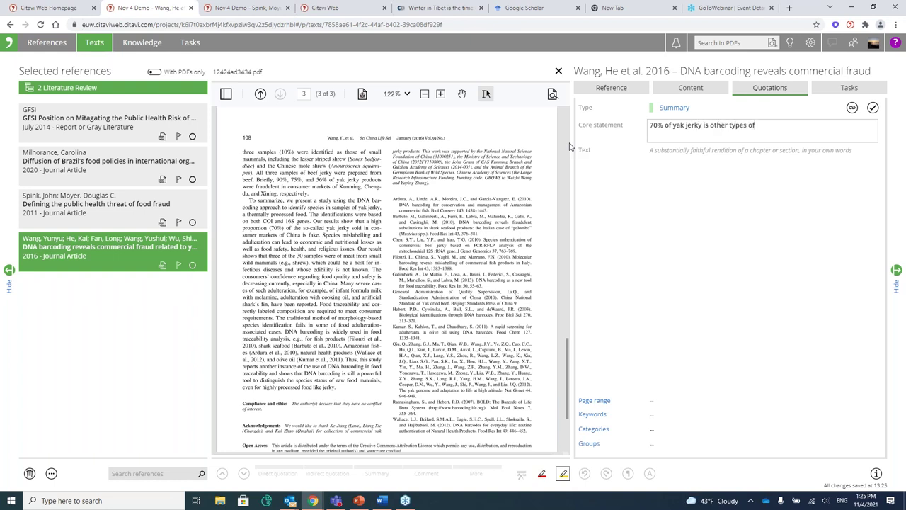
type(" meat")
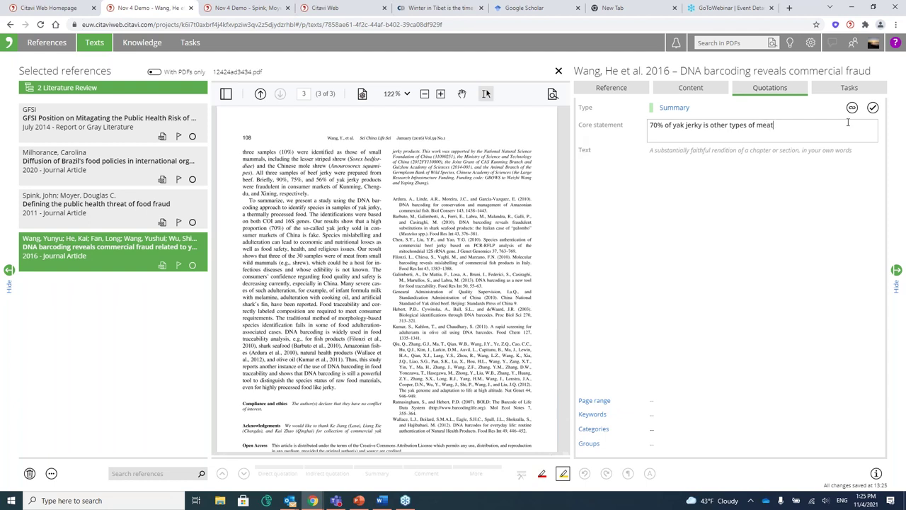
left_click(873, 107)
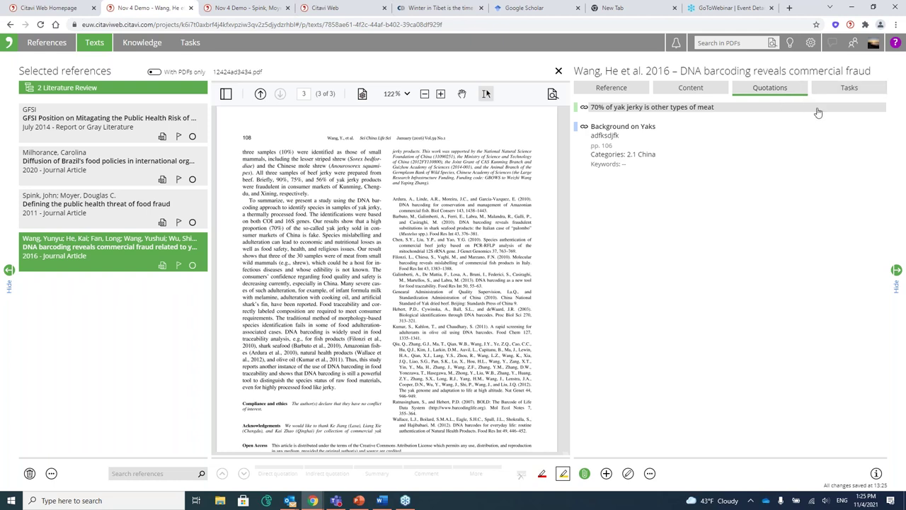
left_click(742, 174)
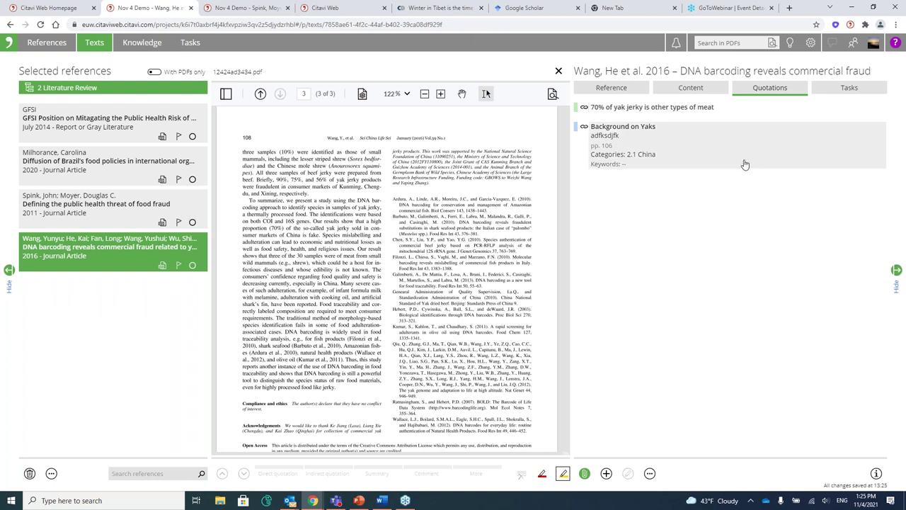
Show knowledge items by category, expand 2 Literature Review, and file Brilliant Idea under 1 Introduction
left_click(150, 45)
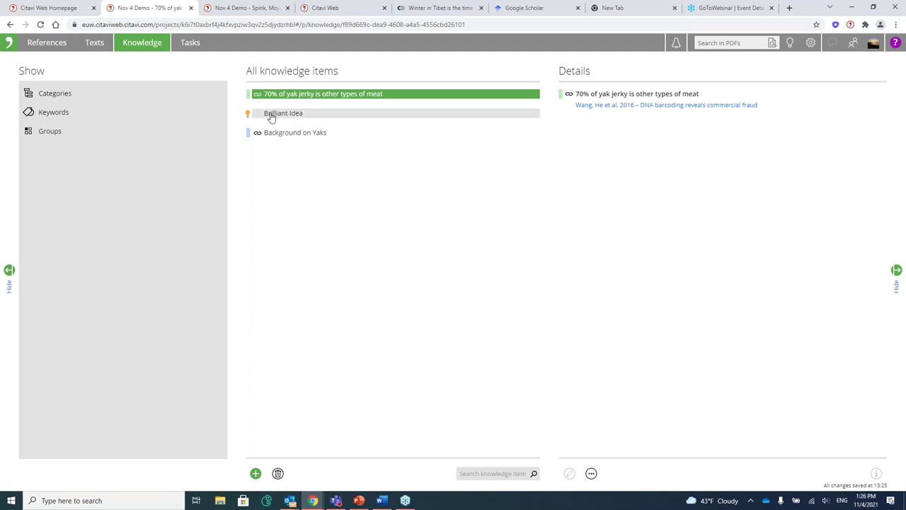
left_click(50, 98)
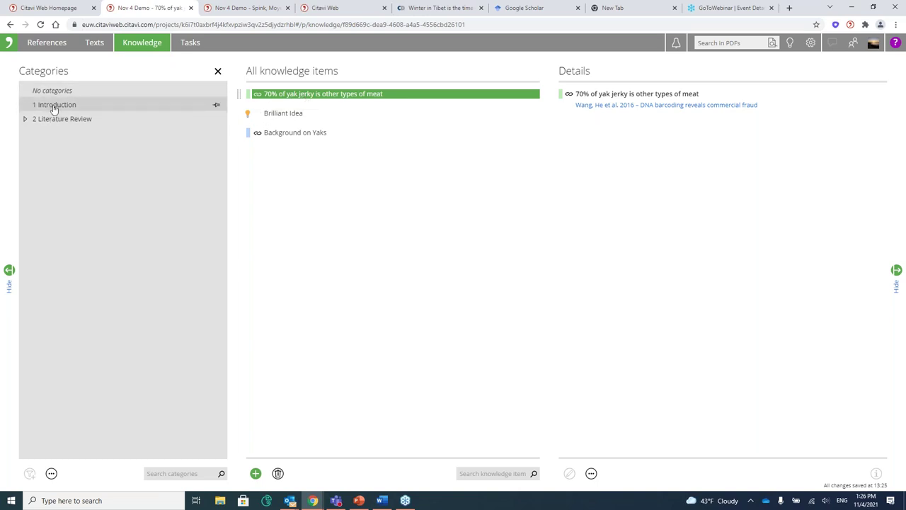
left_click(25, 119)
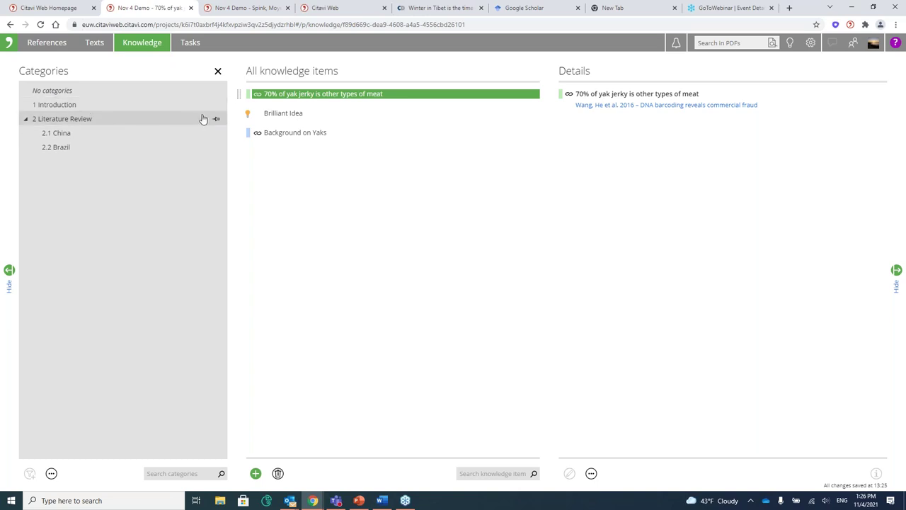
left_click_drag(273, 114, 115, 104)
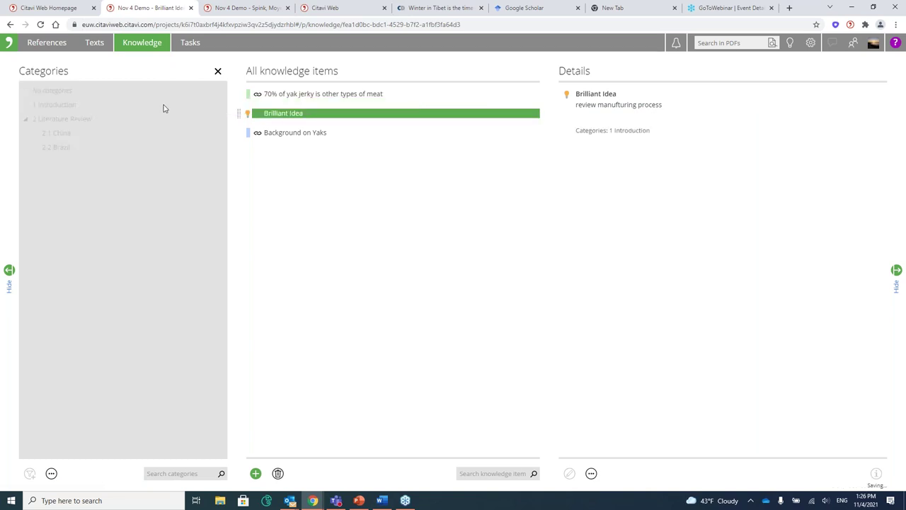
Preview the Background on Yaks item and assign it to 1 Introduction
left_click(260, 134)
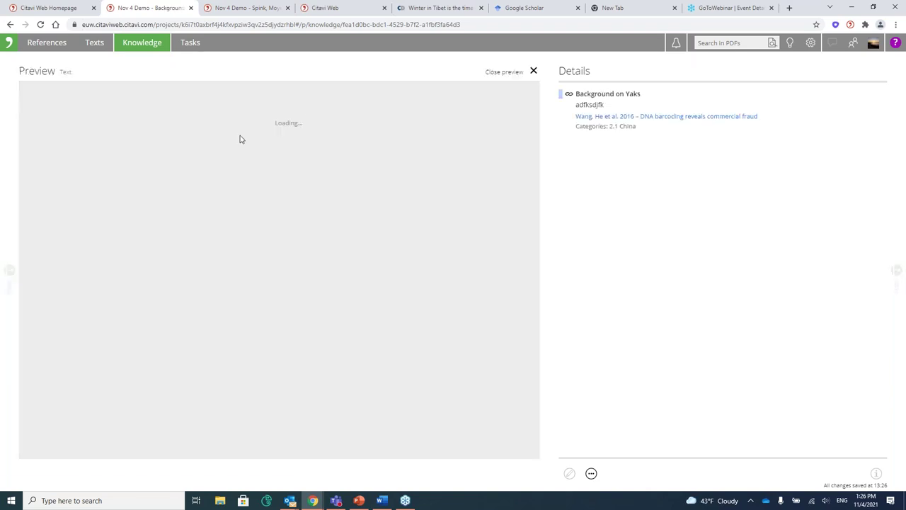
left_click(532, 70)
left_click_drag(230, 283, 115, 113)
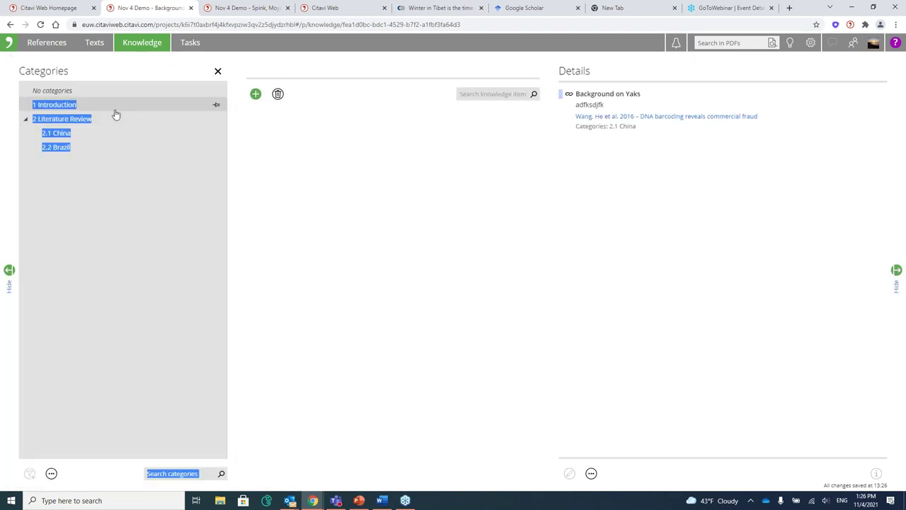
left_click(182, 111)
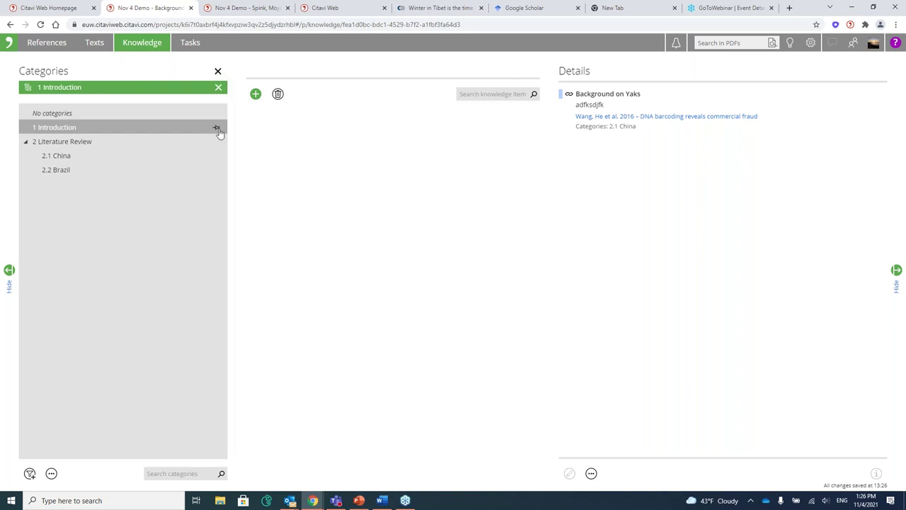
left_click(218, 71)
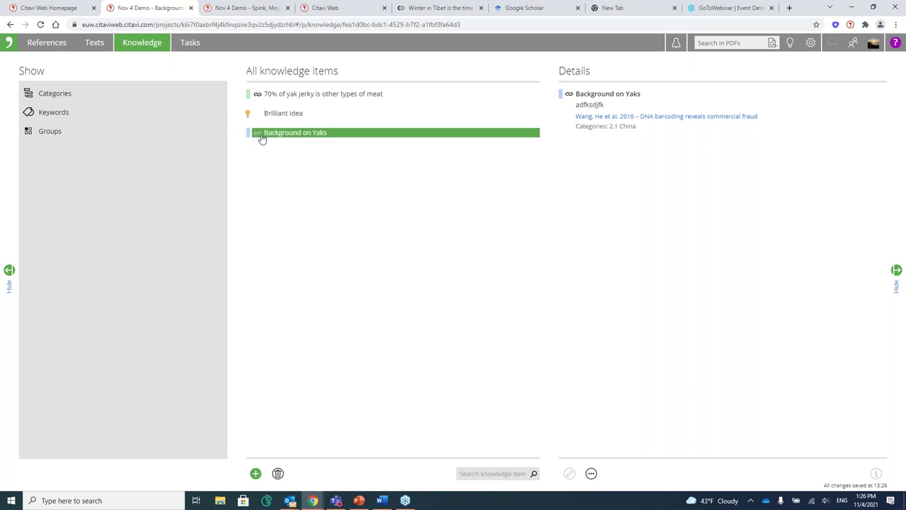
left_click(258, 135)
left_click(534, 71)
left_click(60, 101)
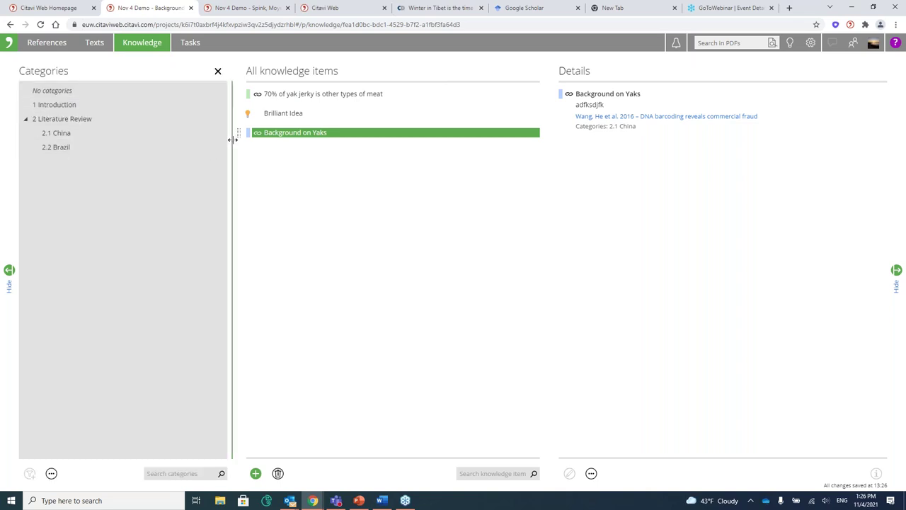
left_click_drag(237, 134, 125, 105)
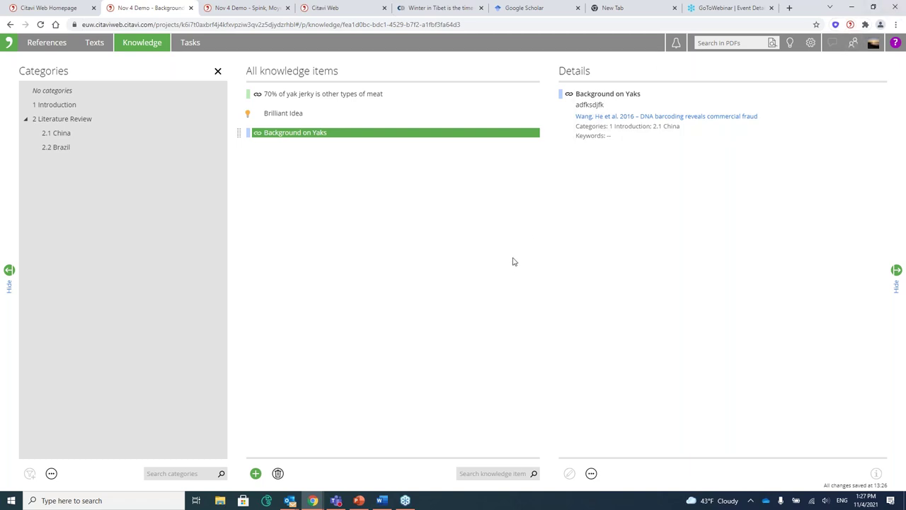
Search Google Scholar for 'yak jerky fraud' and open the 2010 beef jerky species authentication article
left_click(539, 9)
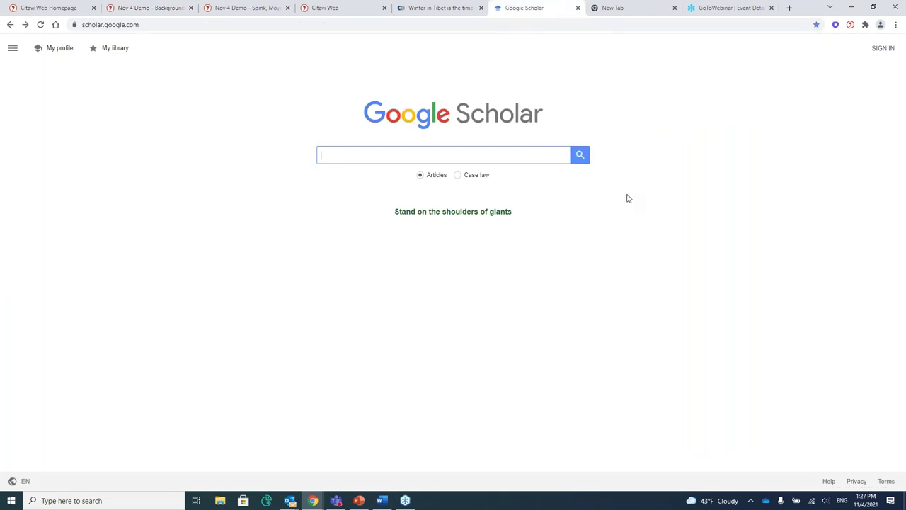
left_click(441, 152)
left_click(393, 170)
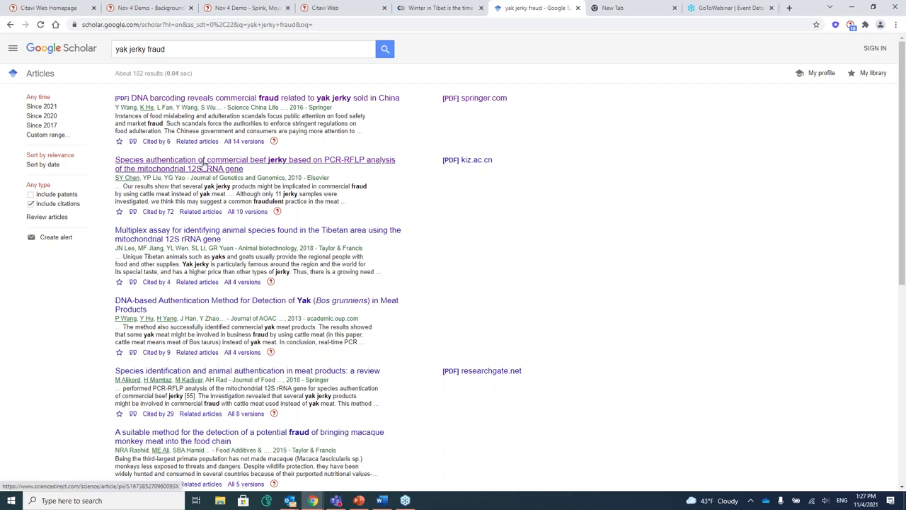
left_click(204, 164)
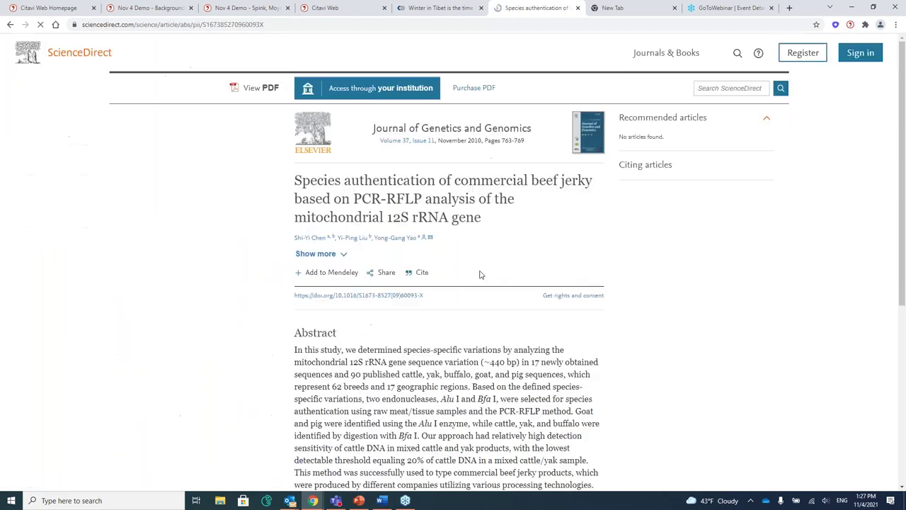
scroll(386, 257, "down", 1)
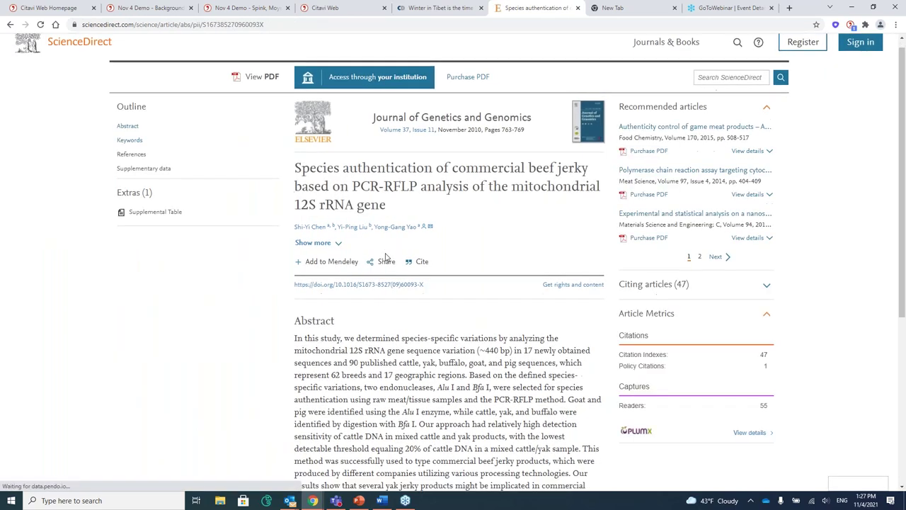
scroll(386, 257, "down", 3)
scroll(388, 266, "up", 2)
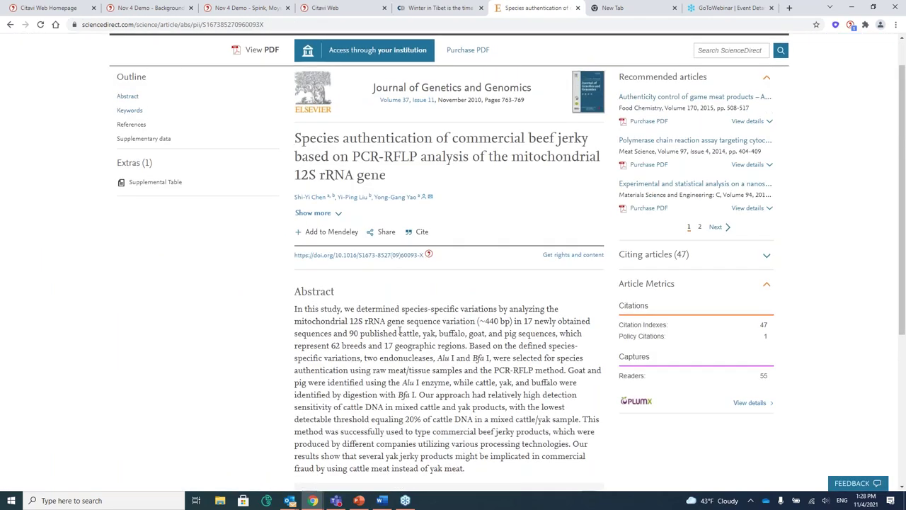
scroll(400, 331, "up", 1)
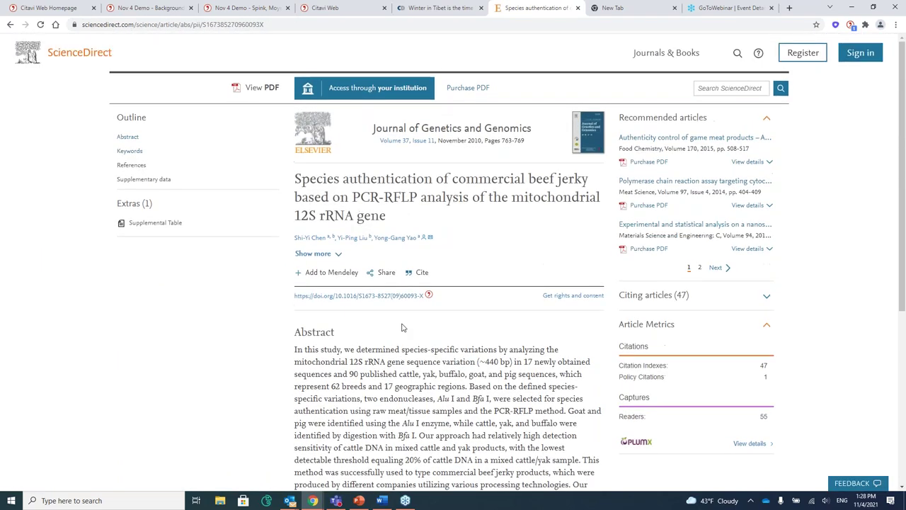
After a failed Citavi Picker import, retarget the beef jerky article to Nov 4 Demo and re-add it
left_click(851, 25)
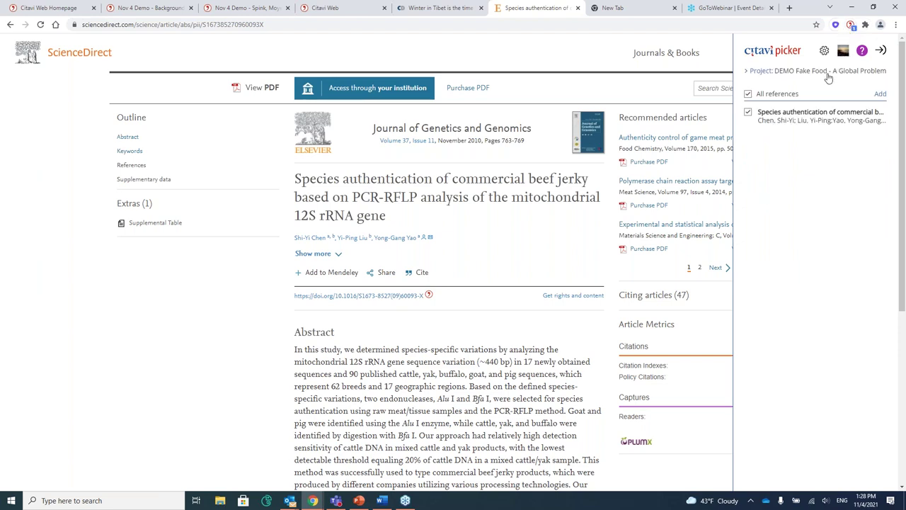
left_click(847, 53)
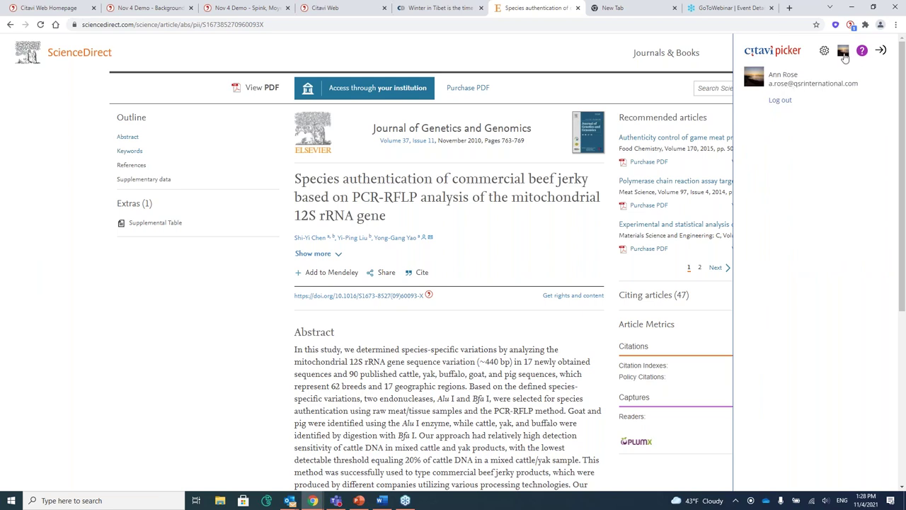
left_click(879, 53)
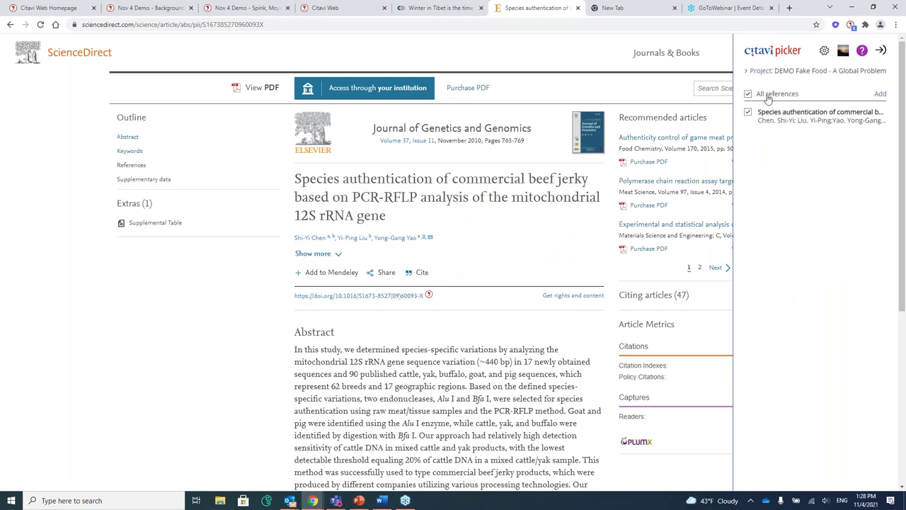
left_click(881, 94)
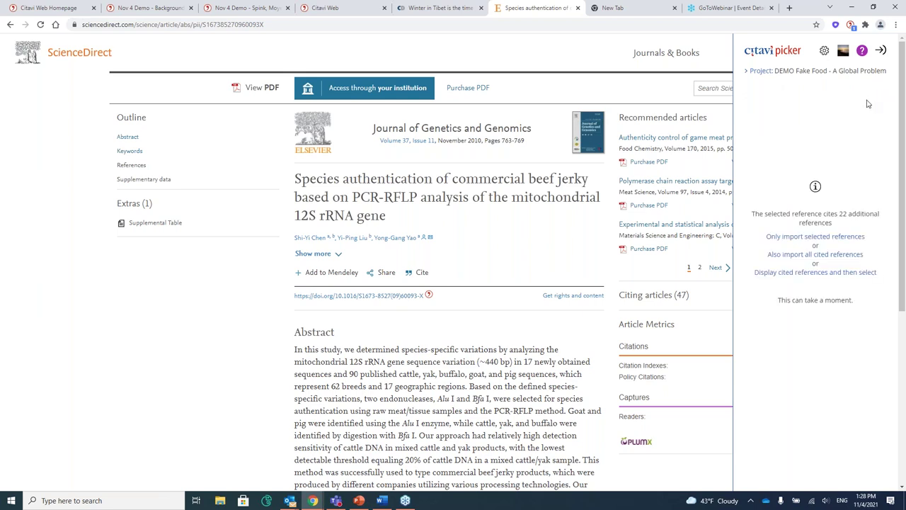
left_click(809, 238)
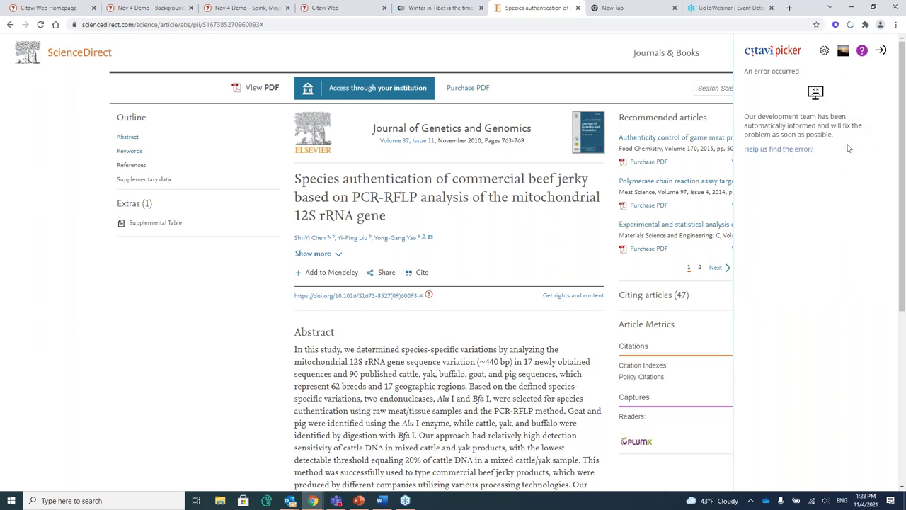
left_click(882, 53)
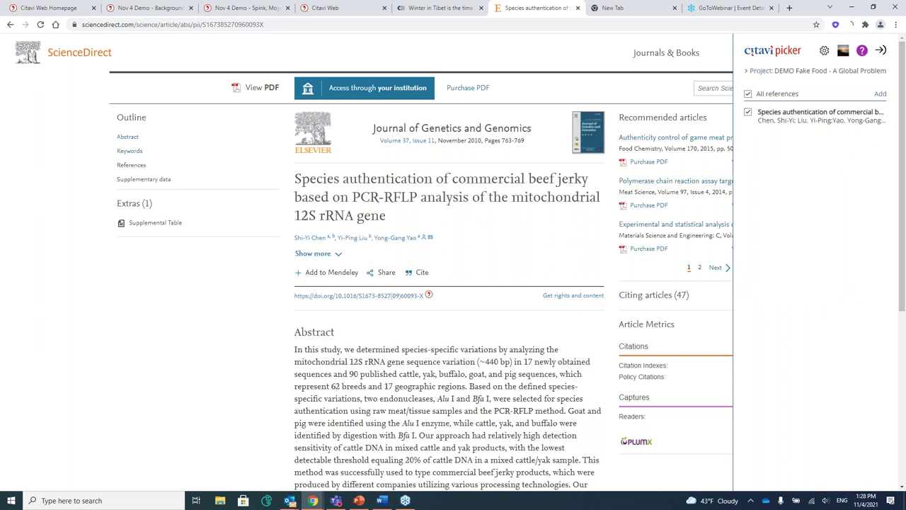
left_click(748, 74)
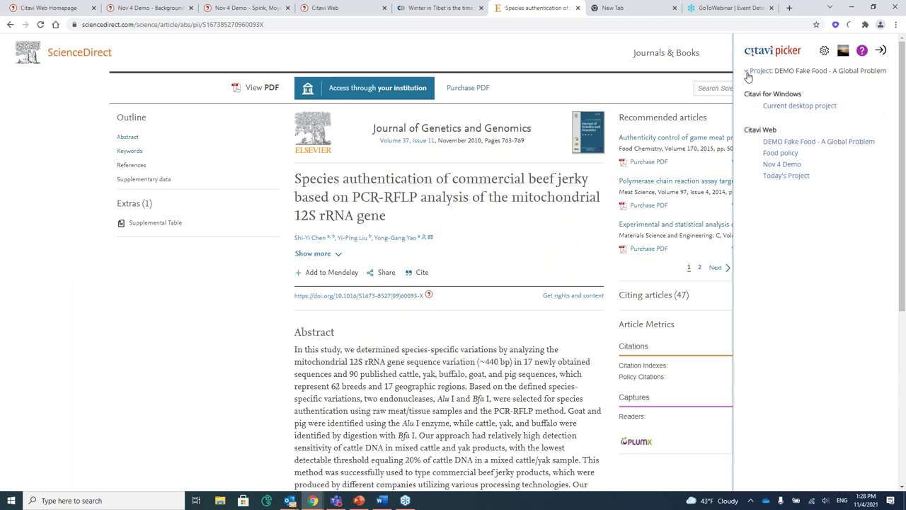
left_click(779, 164)
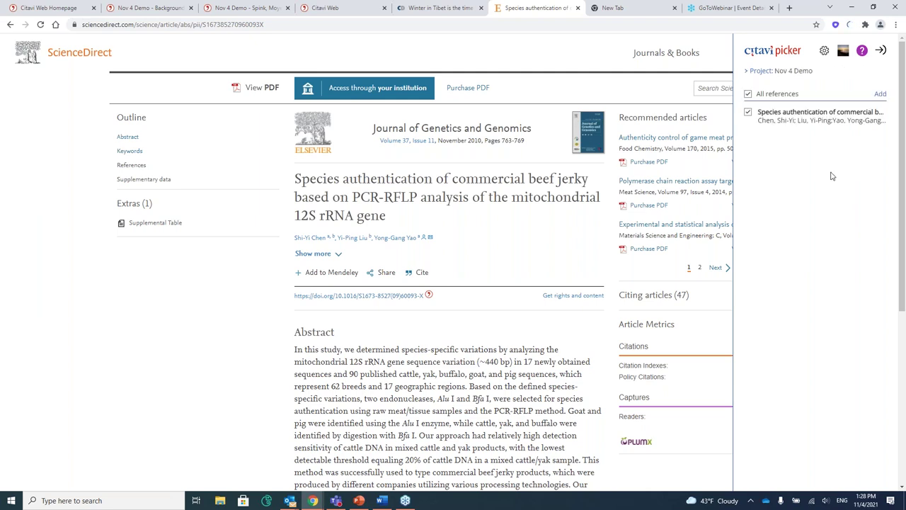
left_click(880, 94)
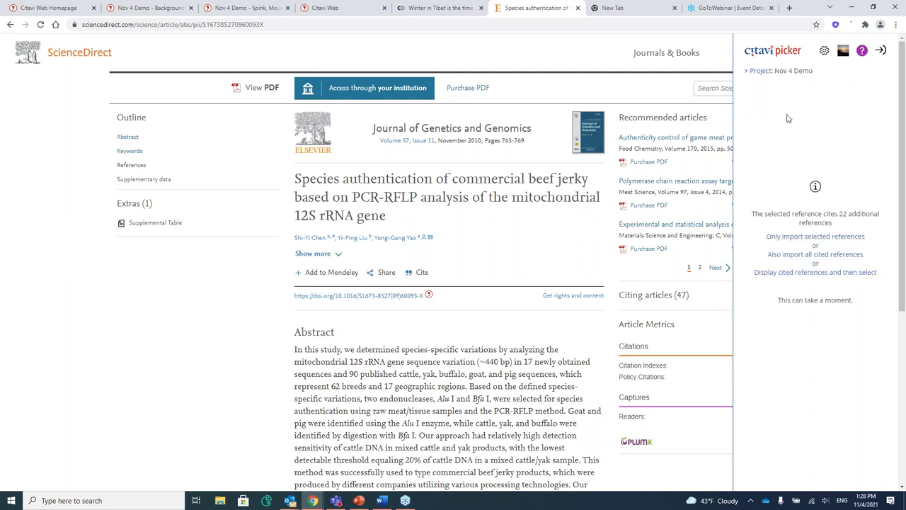
Import just the beef jerky article, skipping its 22 cited references
left_click(815, 238)
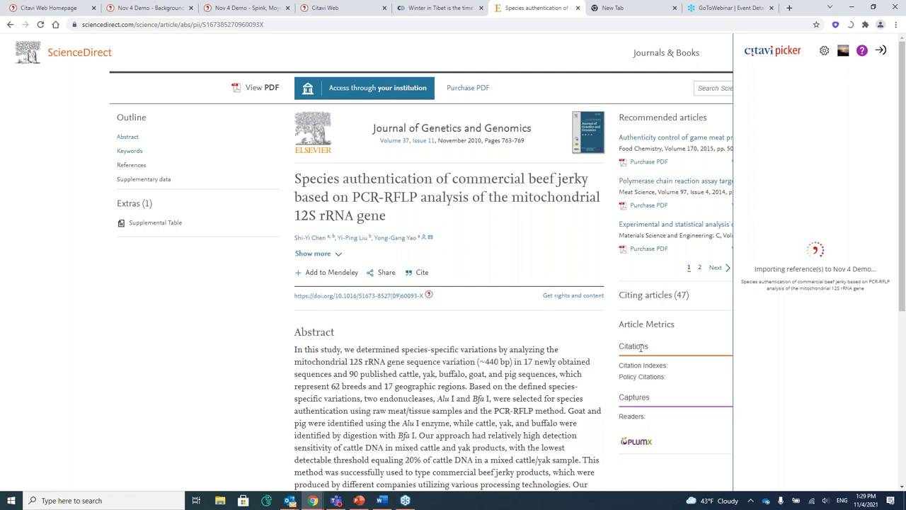
scroll(526, 342, "down", 3)
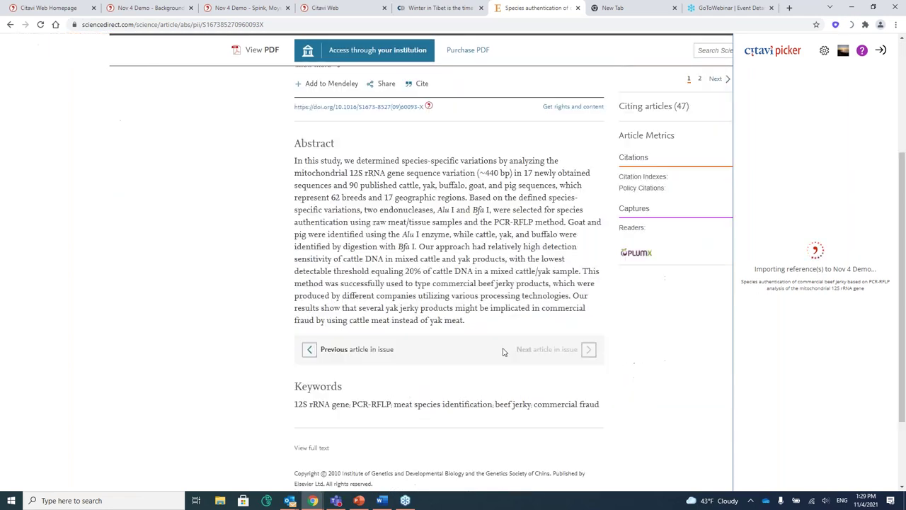
scroll(526, 342, "up", 2)
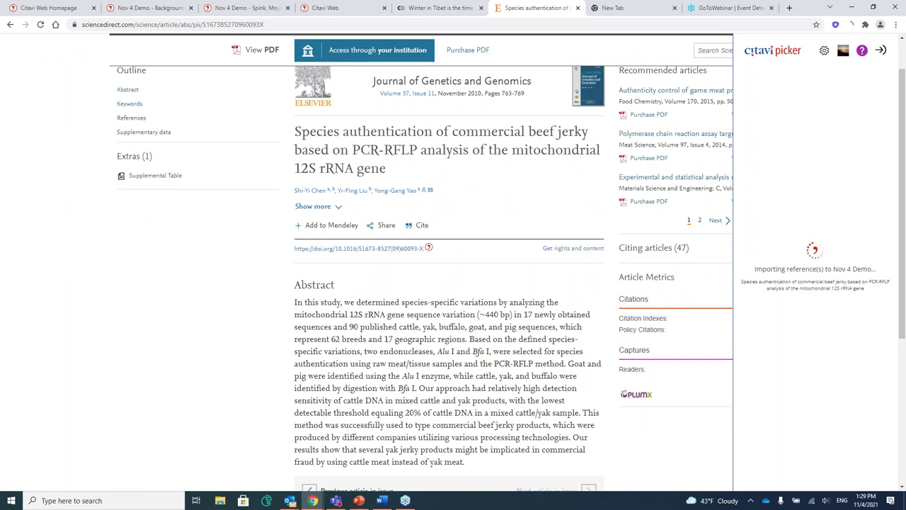
scroll(297, 127, "up", 1)
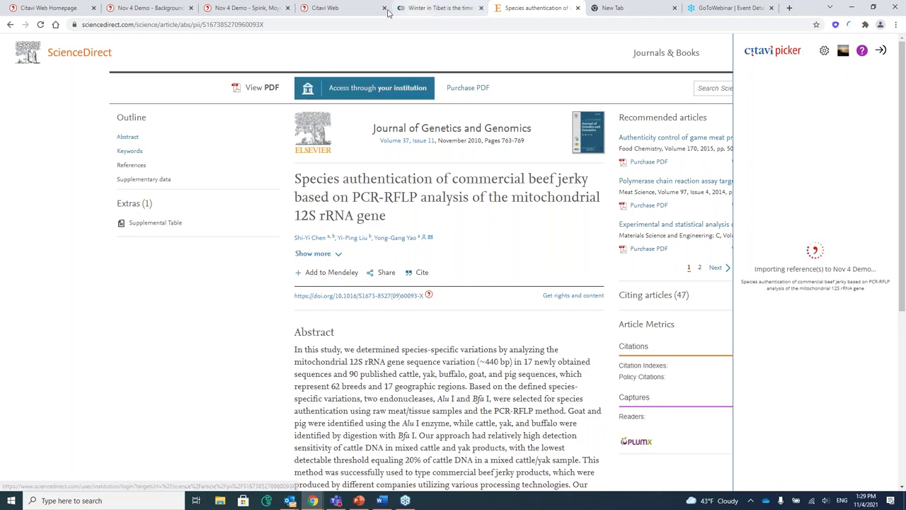
Save the Winter in Tibet news page as a web reference in Nov 4 Demo
left_click(442, 8)
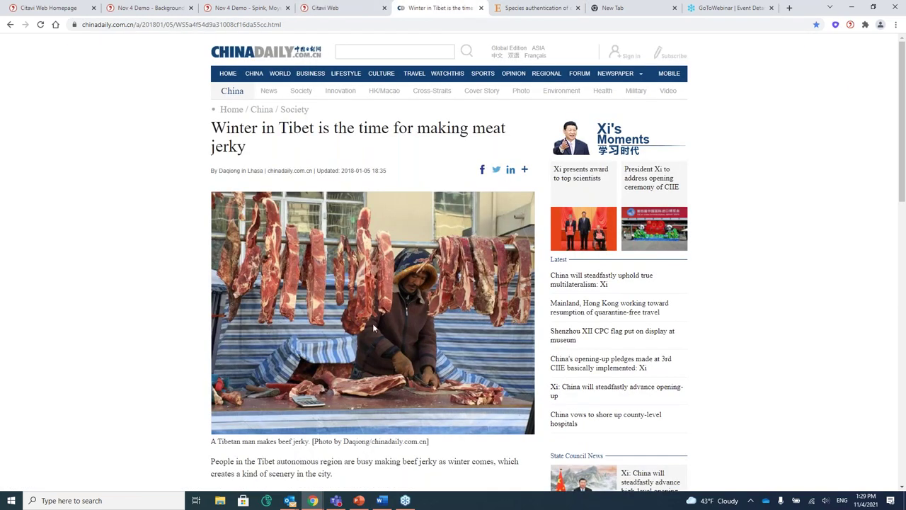
scroll(374, 328, "down", 3)
scroll(374, 328, "up", 3)
left_click(852, 25)
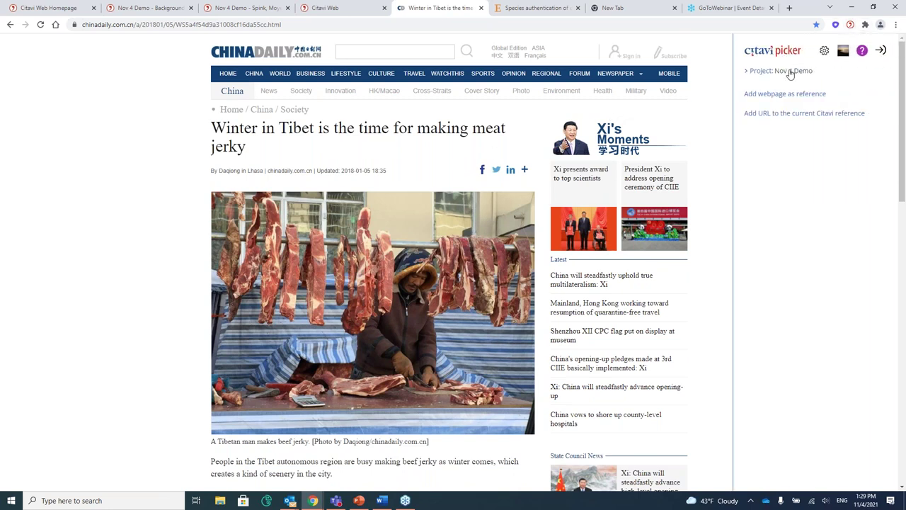
left_click(791, 73)
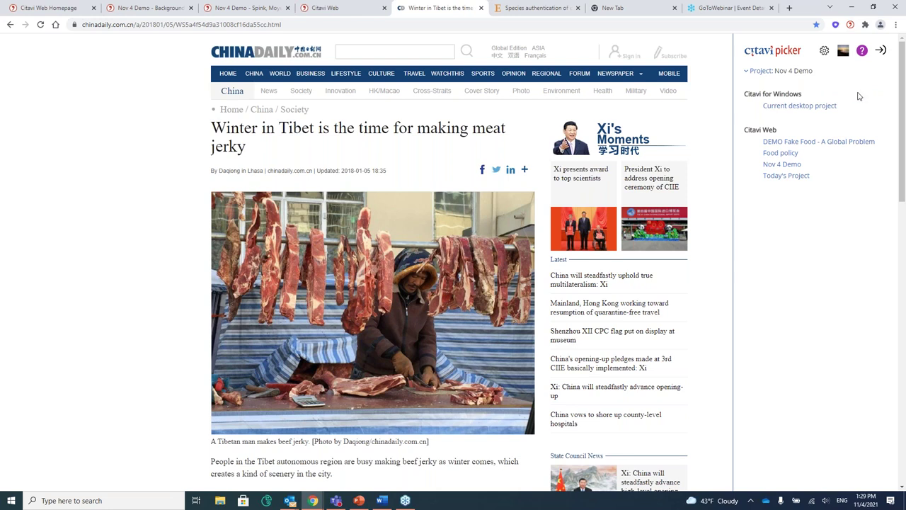
left_click(795, 106)
left_click(787, 165)
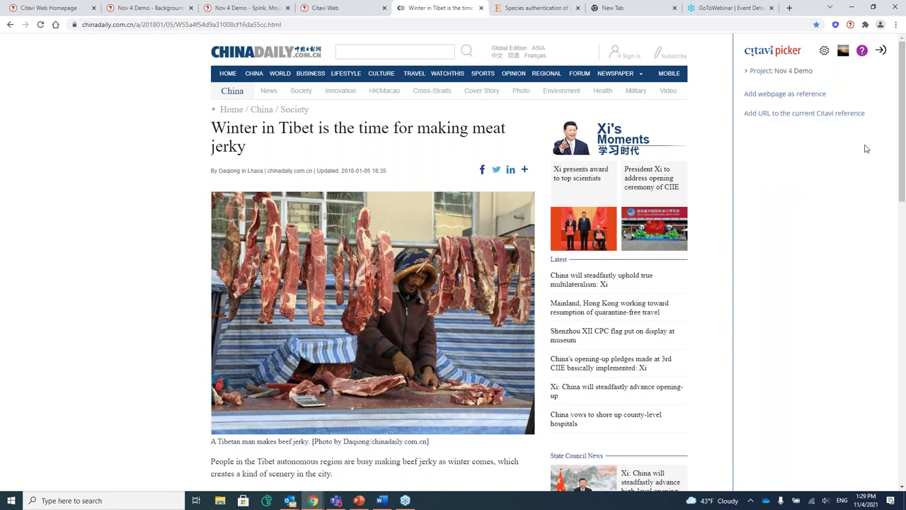
left_click(779, 94)
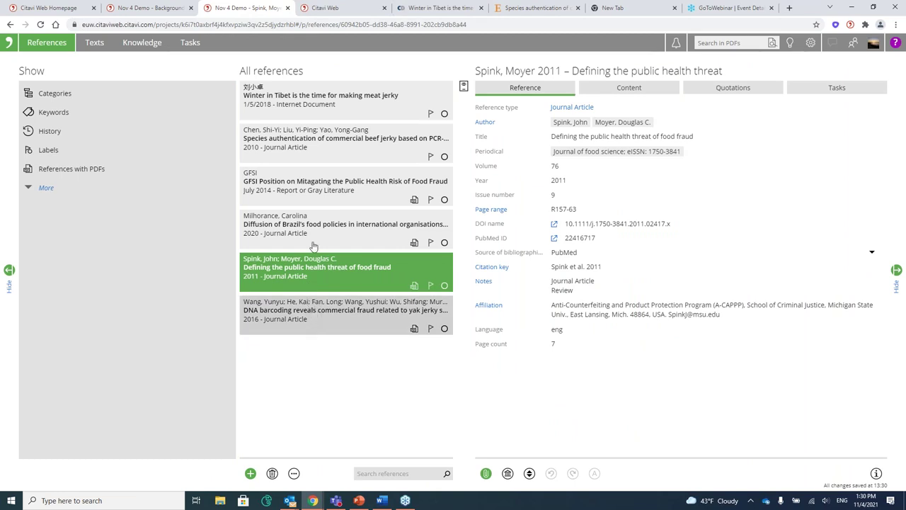
Select the Winter in Tibet reference and switch to the Texts workspace
left_click(347, 99)
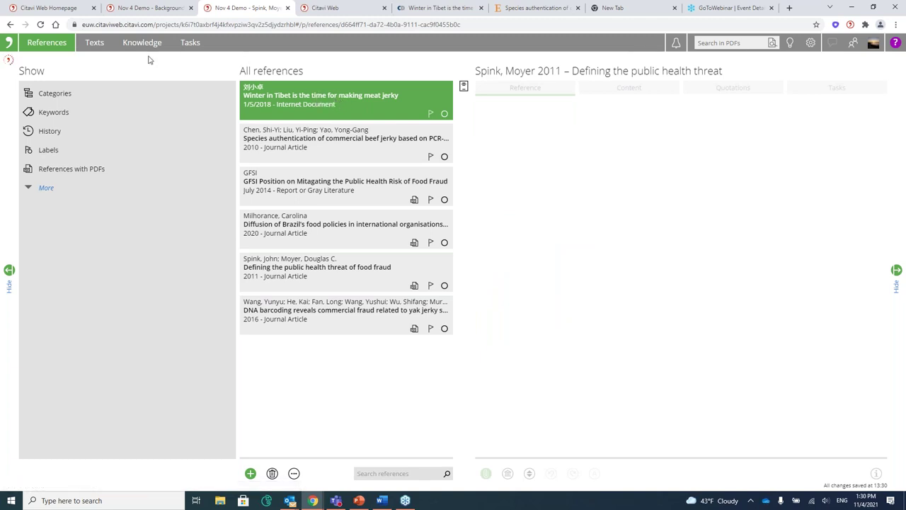
left_click(99, 43)
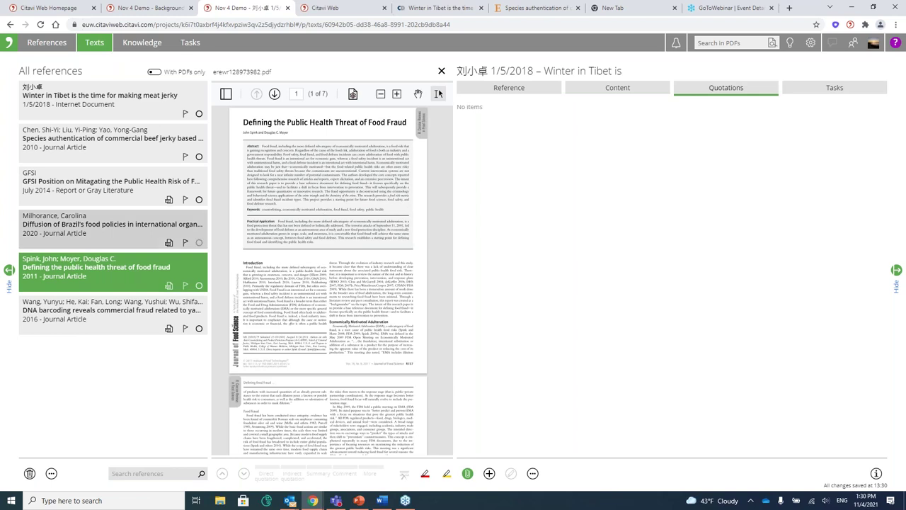
Open the Winter in Tibet web reference to show its chinadaily.com.cn address and update and access dates
left_click(71, 100)
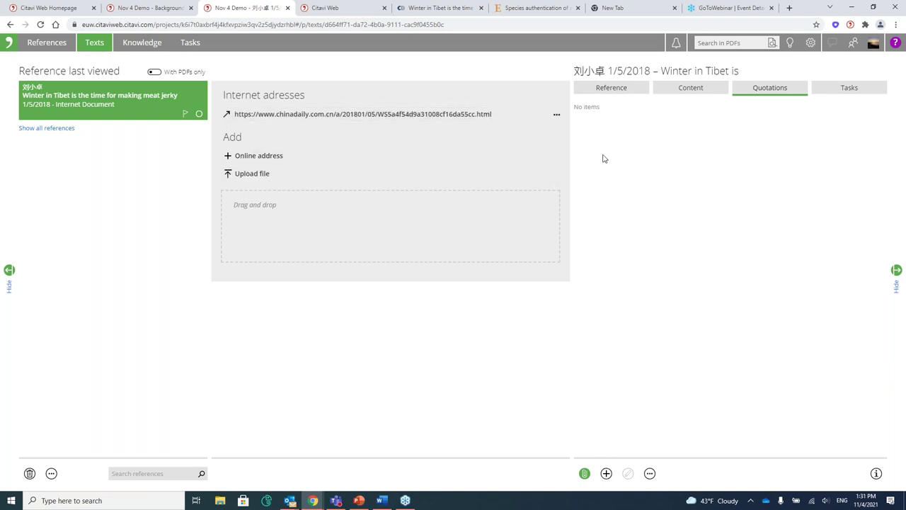
left_click(611, 90)
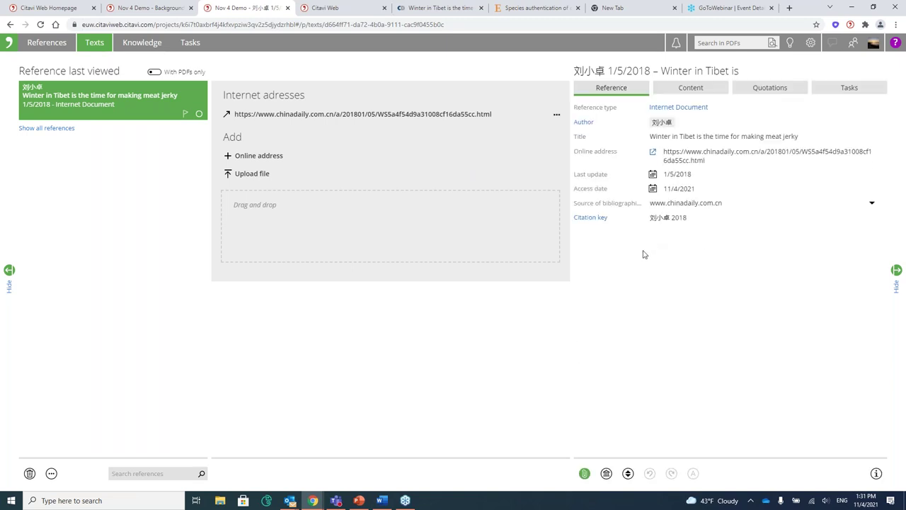
Show all references, open the Chen 2010 beef jerky article, and view its keywords and abstract
left_click(628, 473)
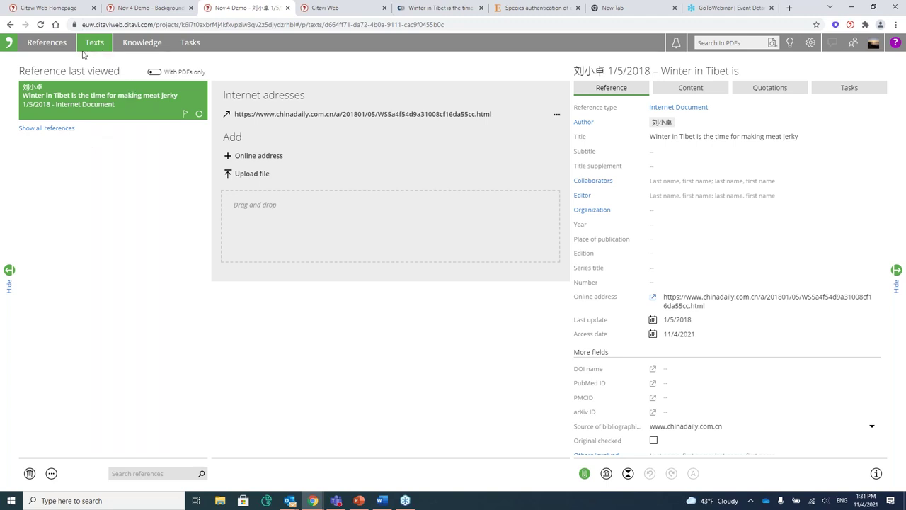
left_click(42, 44)
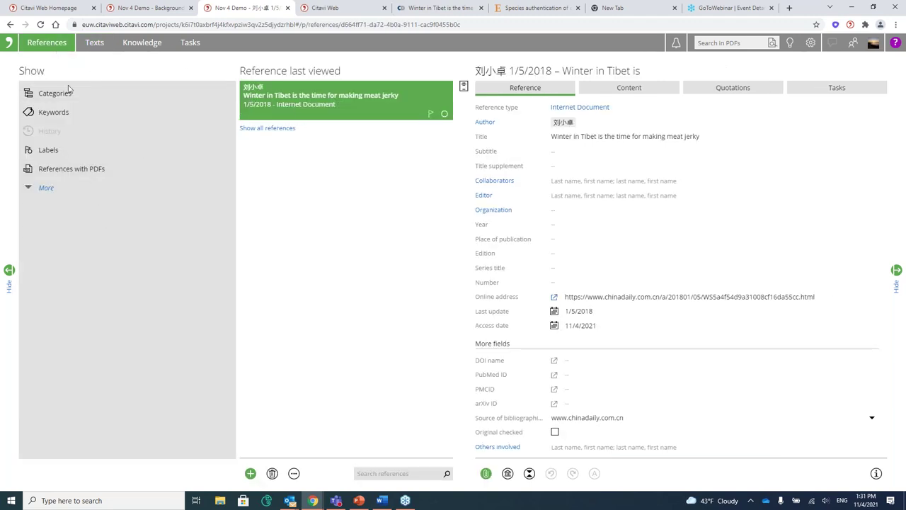
left_click(278, 132)
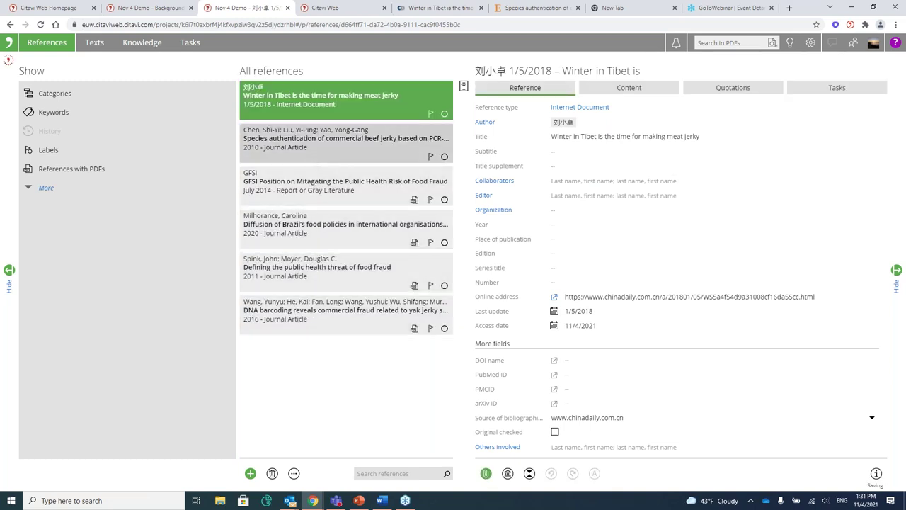
left_click(326, 142)
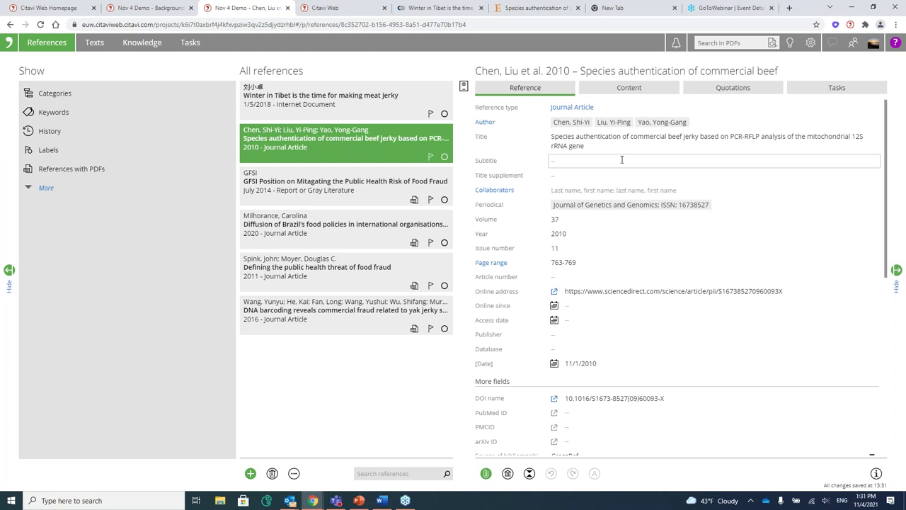
scroll(637, 160, "down", 5)
scroll(648, 128, "up", 2)
left_click(628, 87)
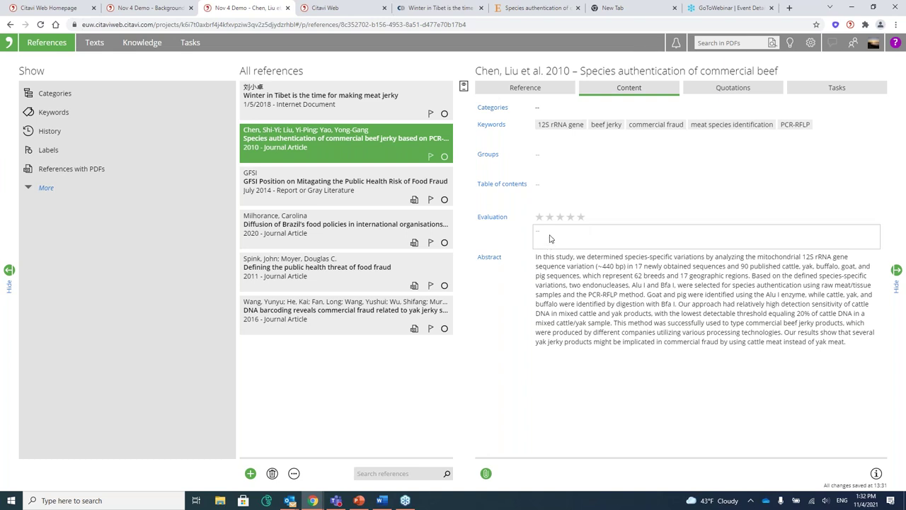
Select the Winter in Tibet reference, tagged beef jerky and Tibet, then switch to a blank Word document
left_click(551, 239)
left_click(533, 421)
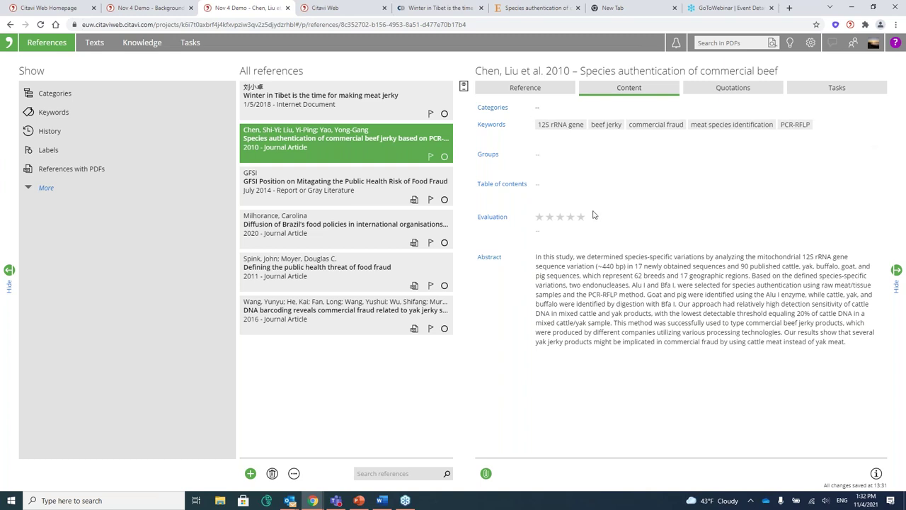
left_click(334, 105, "ctrl")
left_click(336, 104)
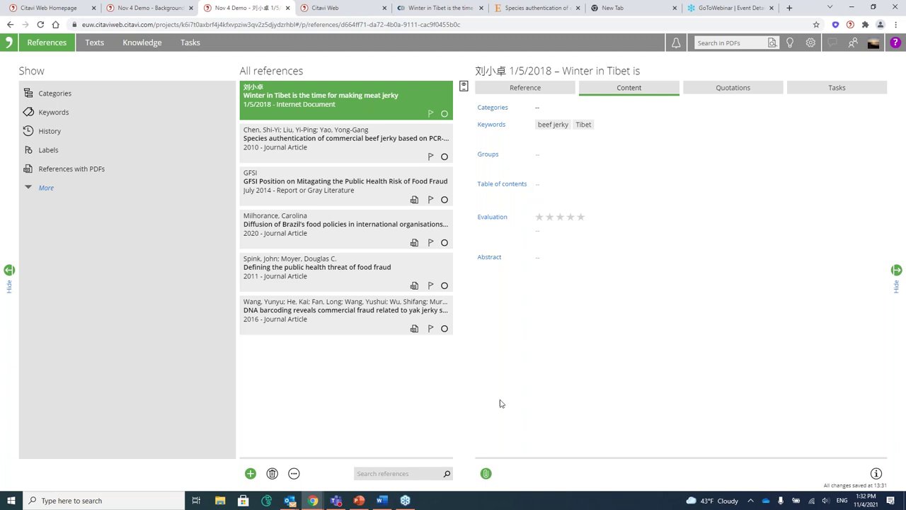
left_click(384, 501)
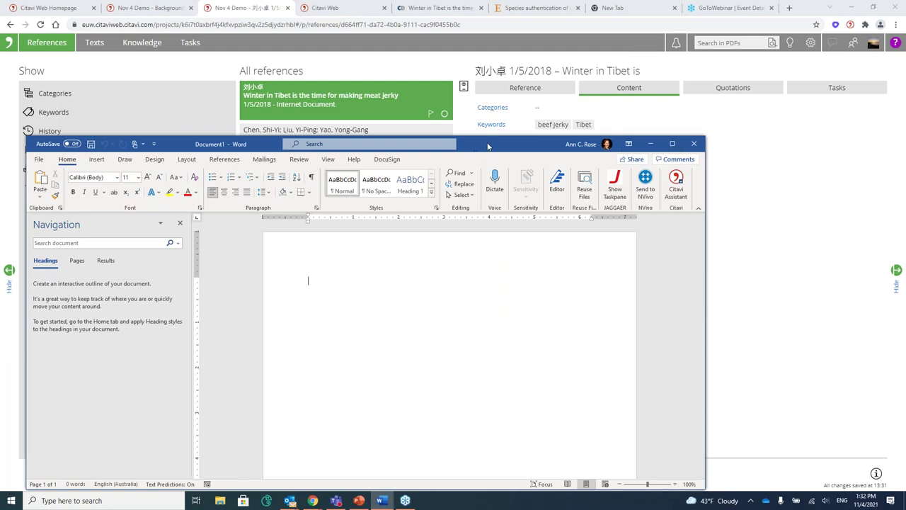
left_click_drag(487, 141, 495, 59)
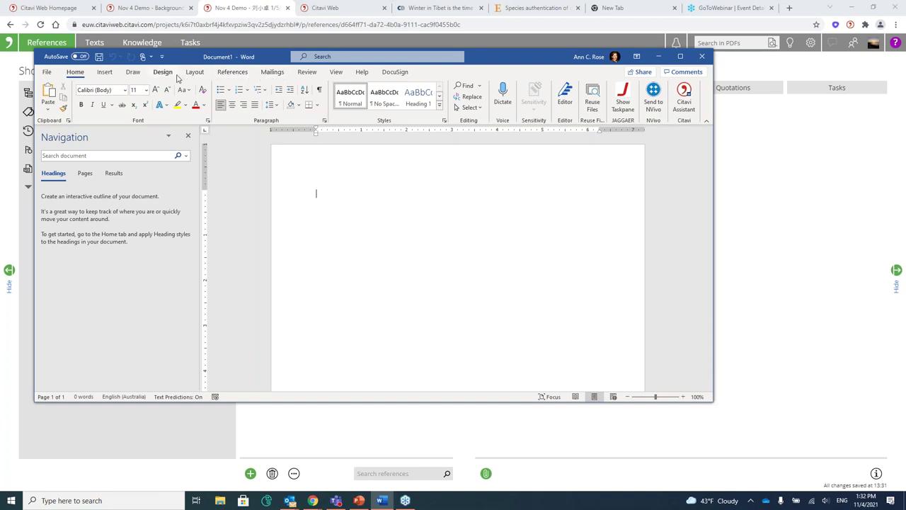
left_click(104, 73)
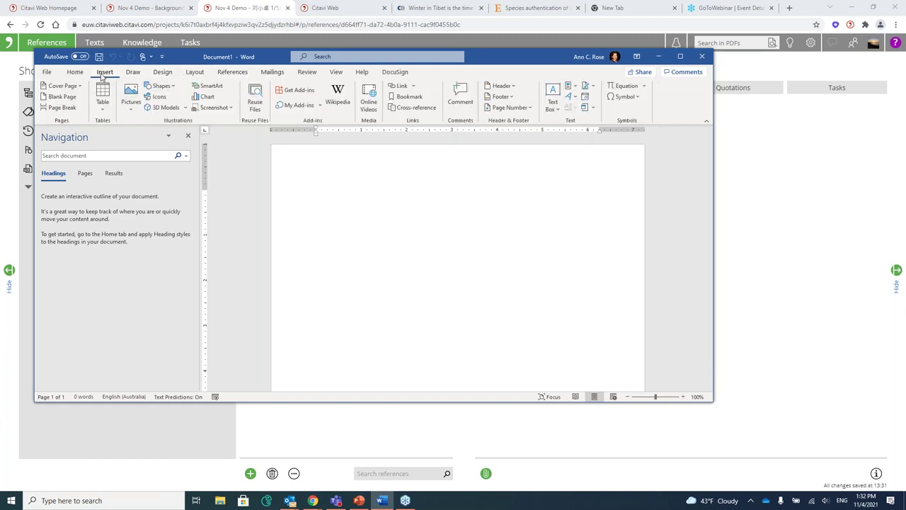
left_click(305, 91)
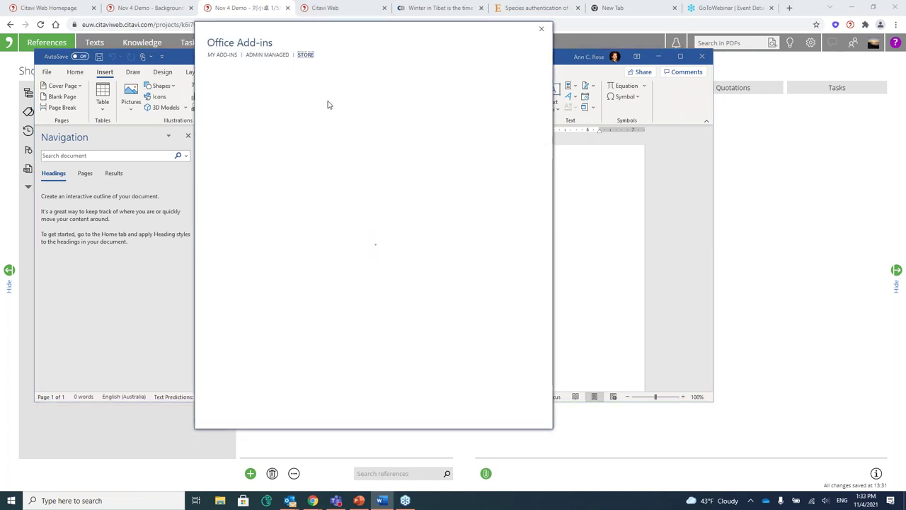
left_click(252, 94)
type("citavi")
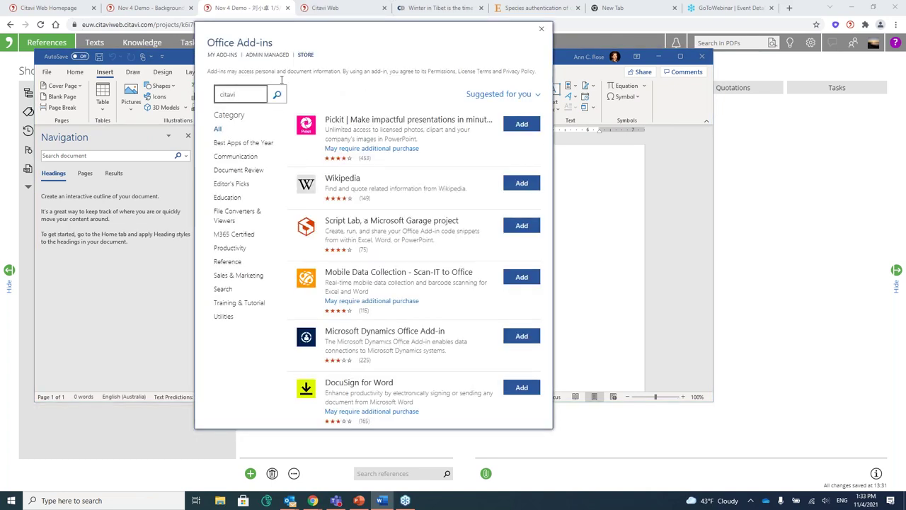
left_click(282, 96)
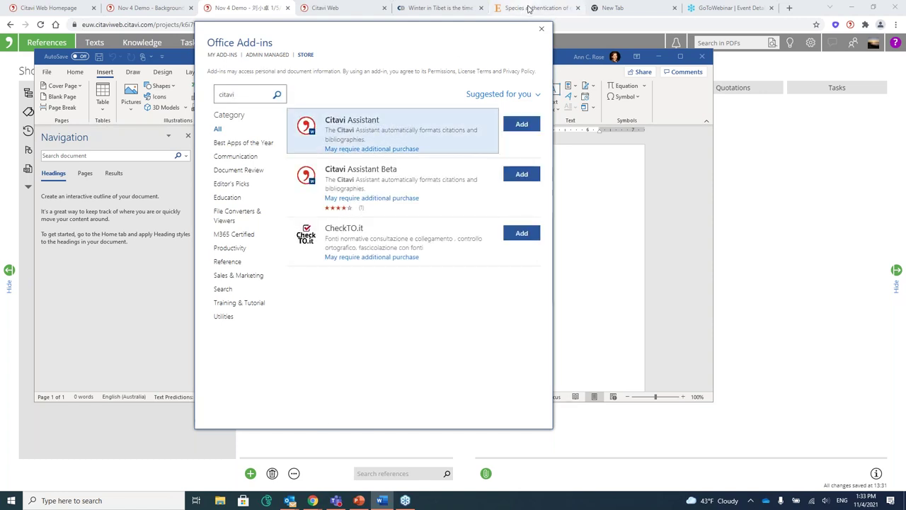
left_click(541, 30)
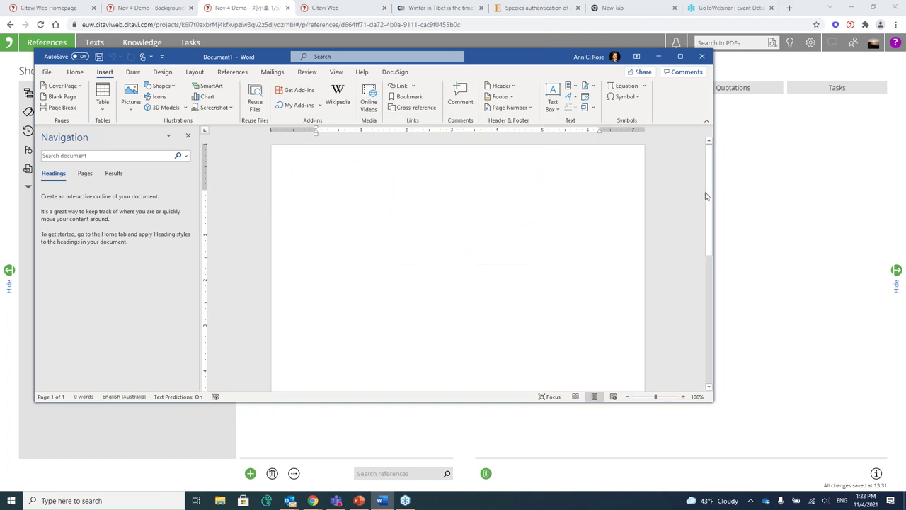
left_click(76, 73)
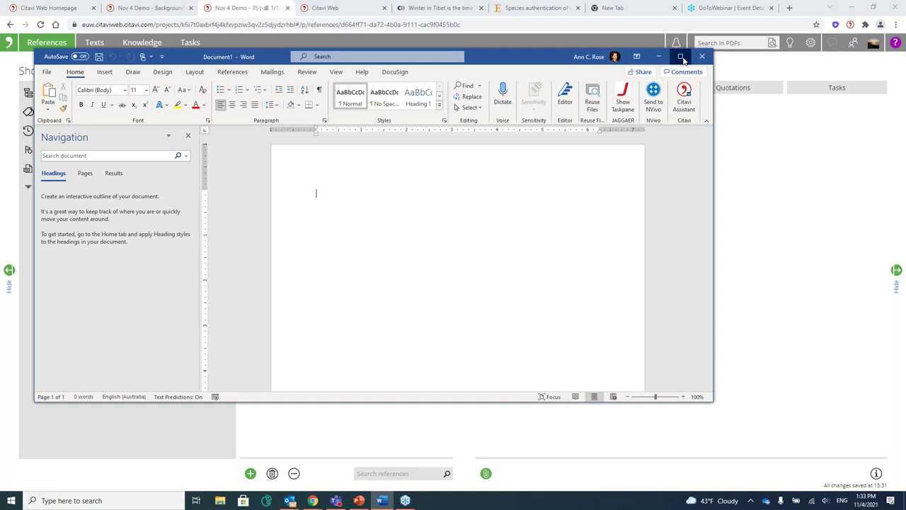
Maximize Word and log in to Citavi Assistant with the saved account e-mail and password
left_click(682, 58)
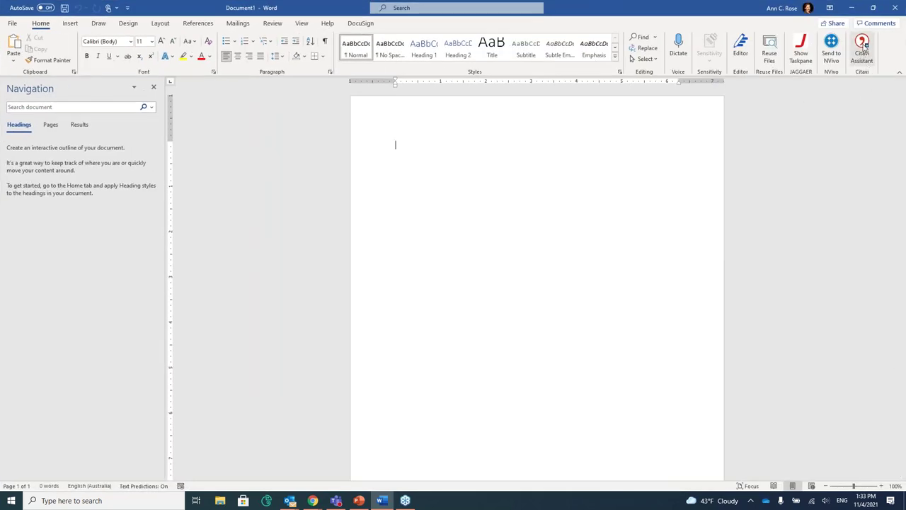
left_click(863, 46)
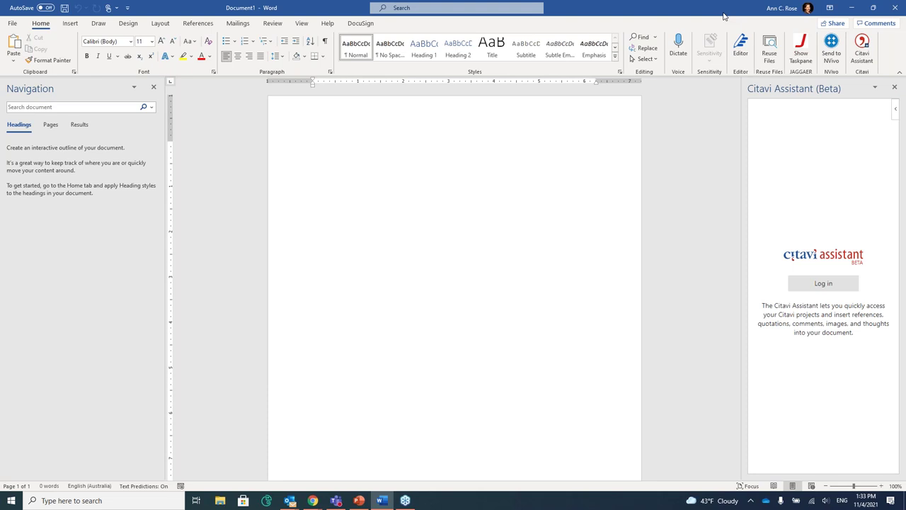
left_click(832, 285)
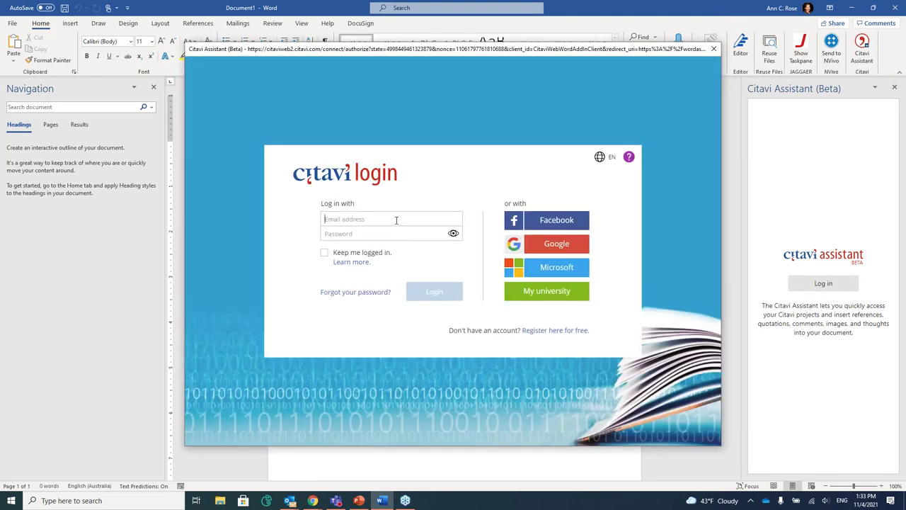
left_click(396, 220)
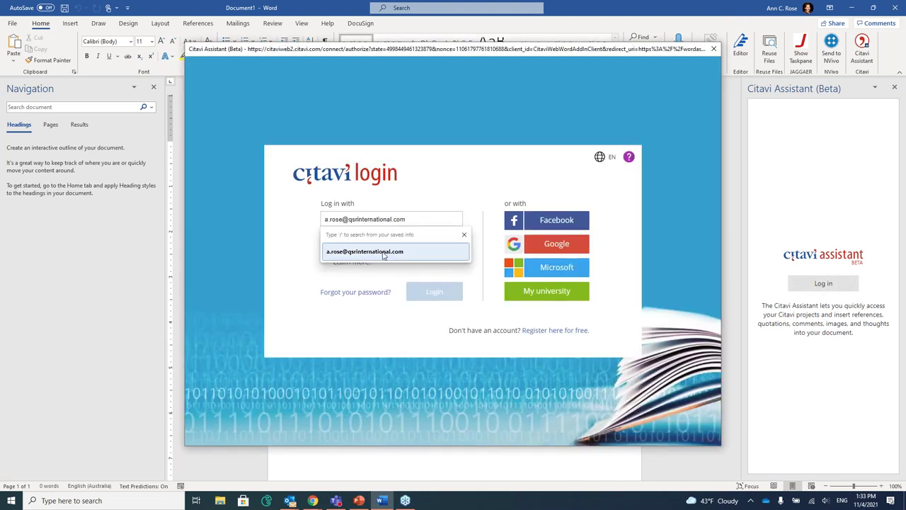
left_click(387, 253)
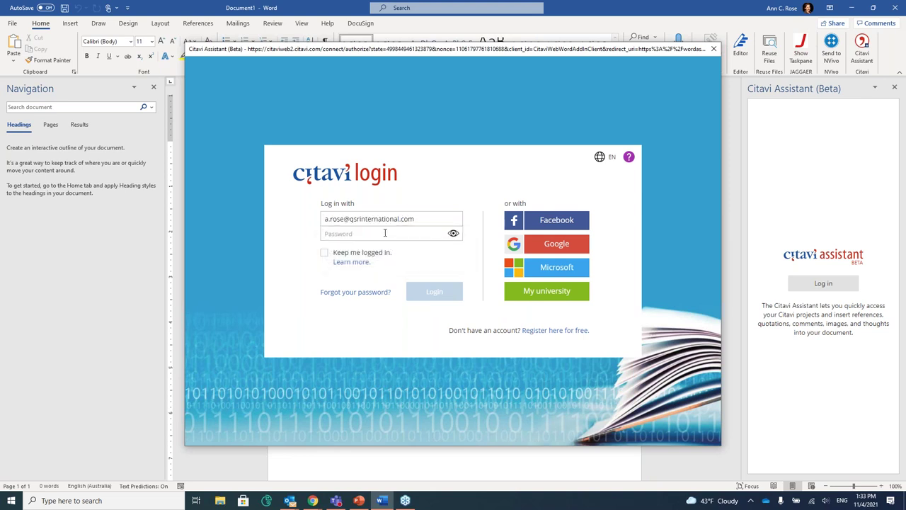
left_click(386, 233)
type("••")
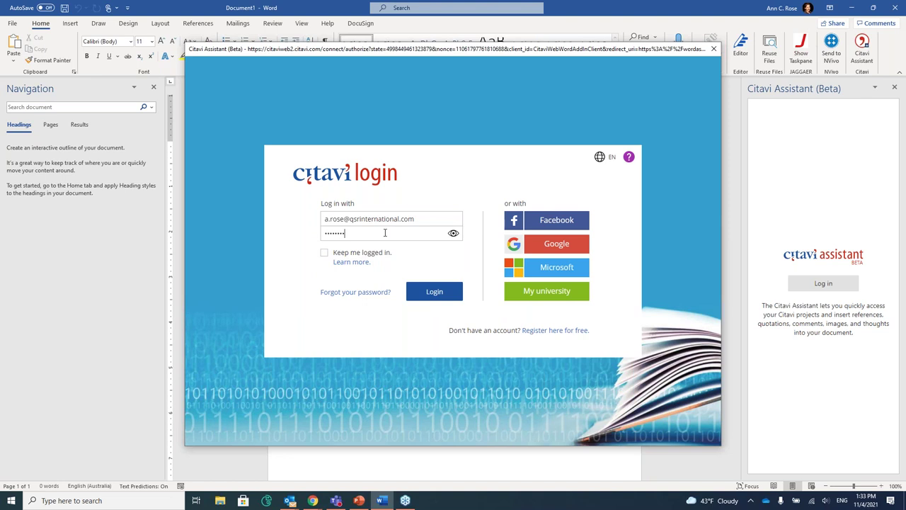
left_click(430, 296)
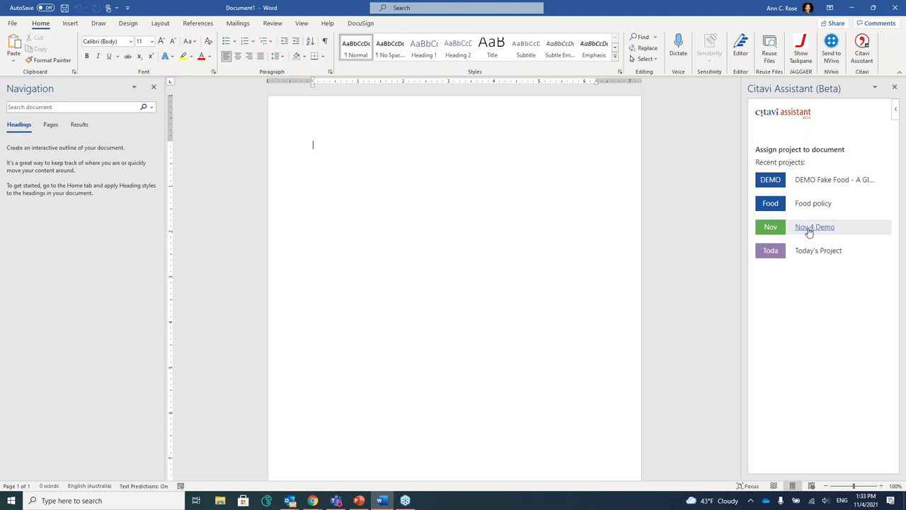
Open the Nov 4 Demo project and expand 2 Literature Review to list its four references
left_click(809, 232)
left_click(757, 168)
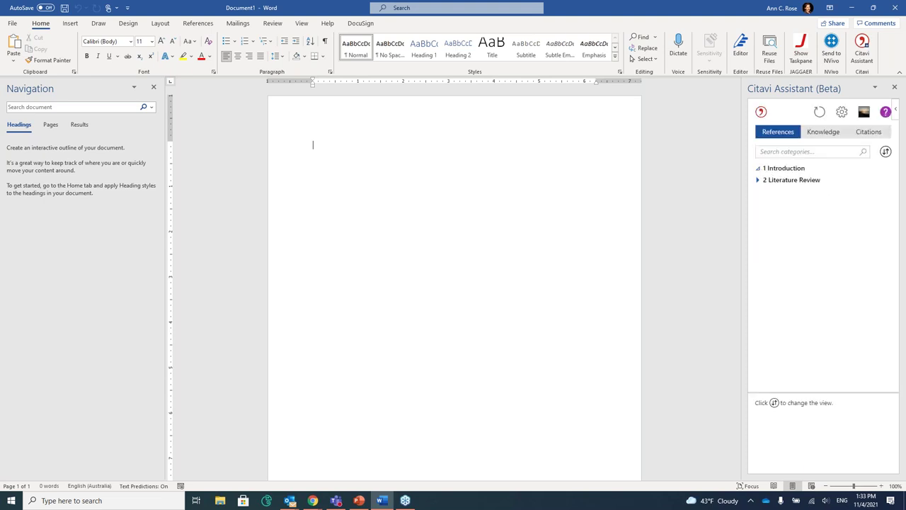
left_click(759, 181)
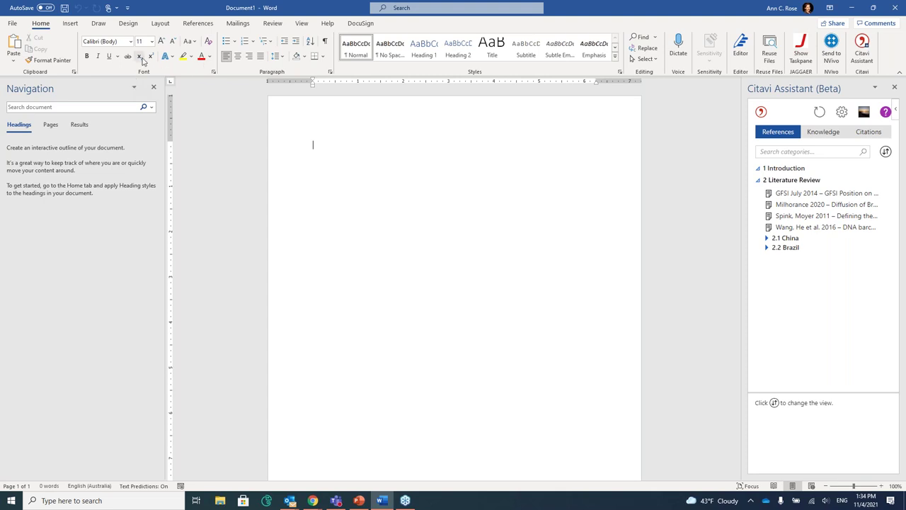
mouse_move(883, 218)
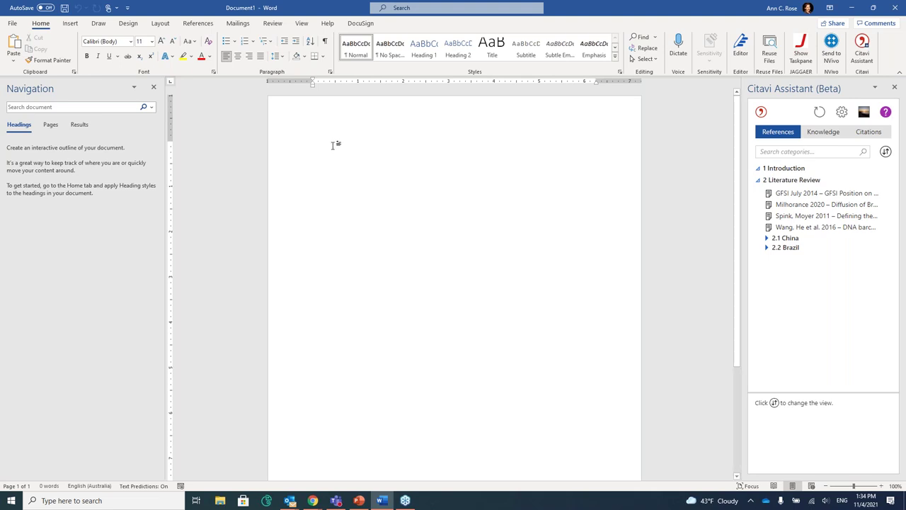
Type filler text, cite Milhorance 2020 on Brazil's food policy diffusion, and end the line with a period
type("fadf")
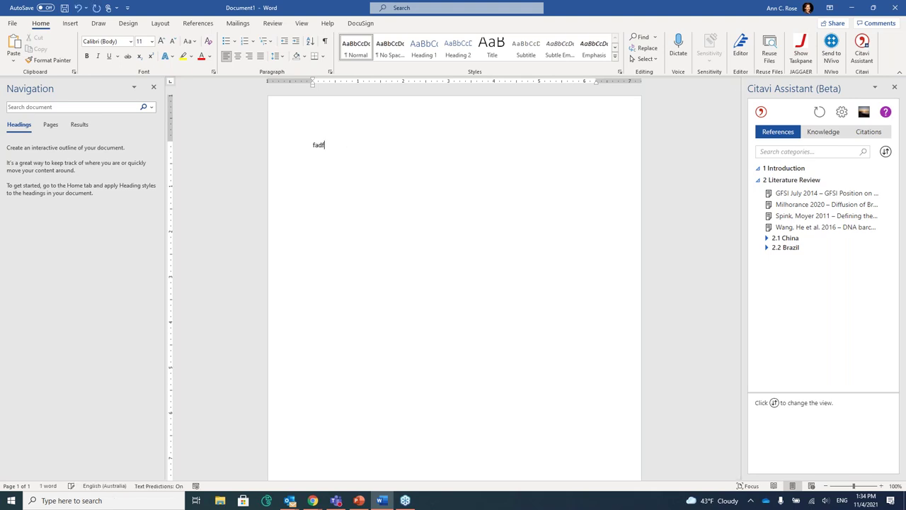
type("fakdfjkasdff")
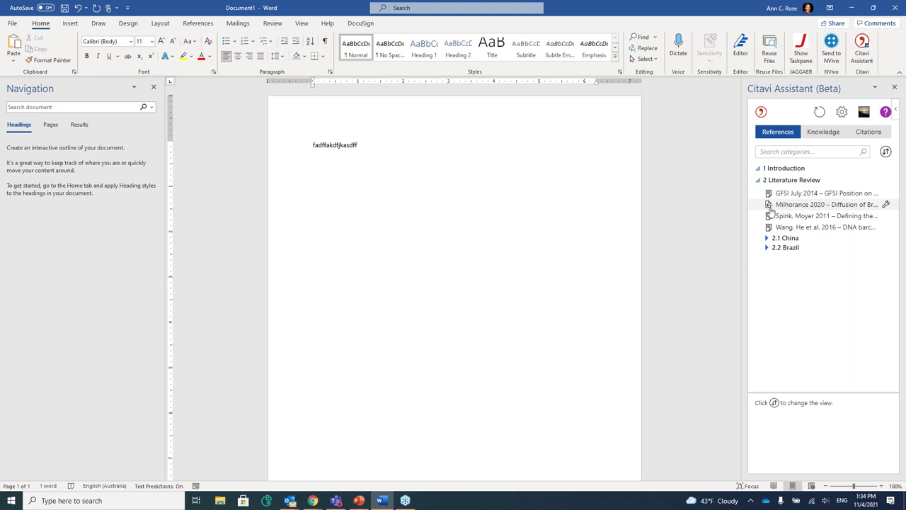
left_click(770, 209)
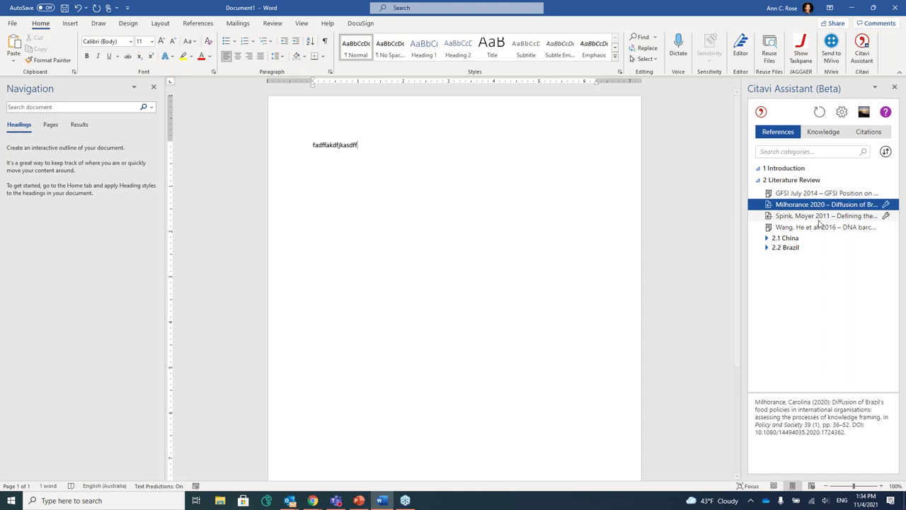
left_click(769, 205)
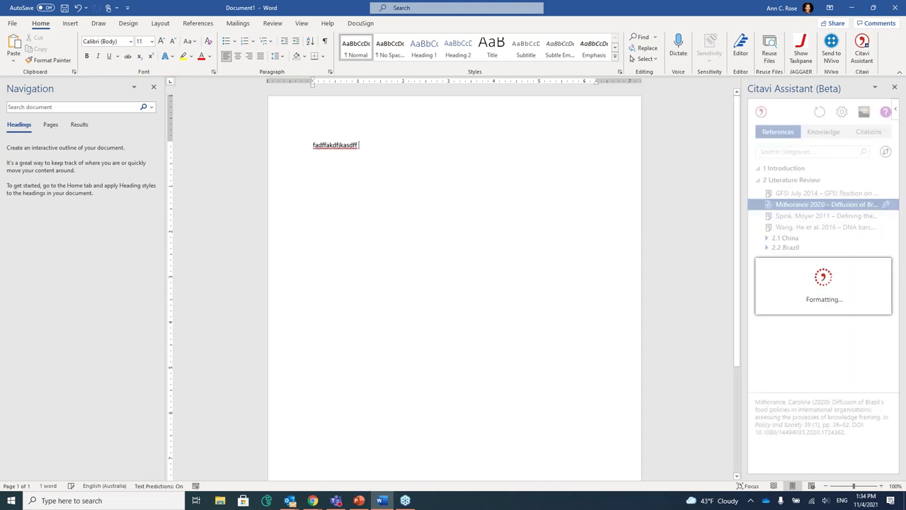
left_click(352, 147)
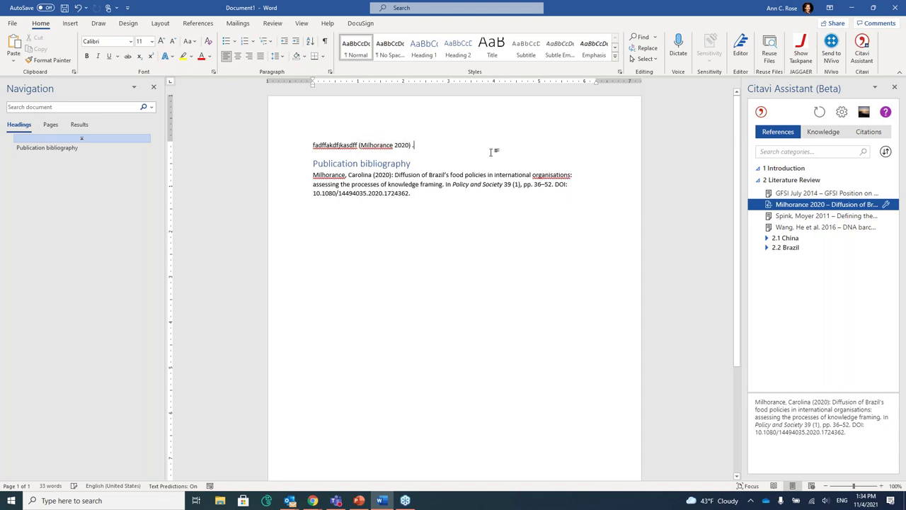
type(".")
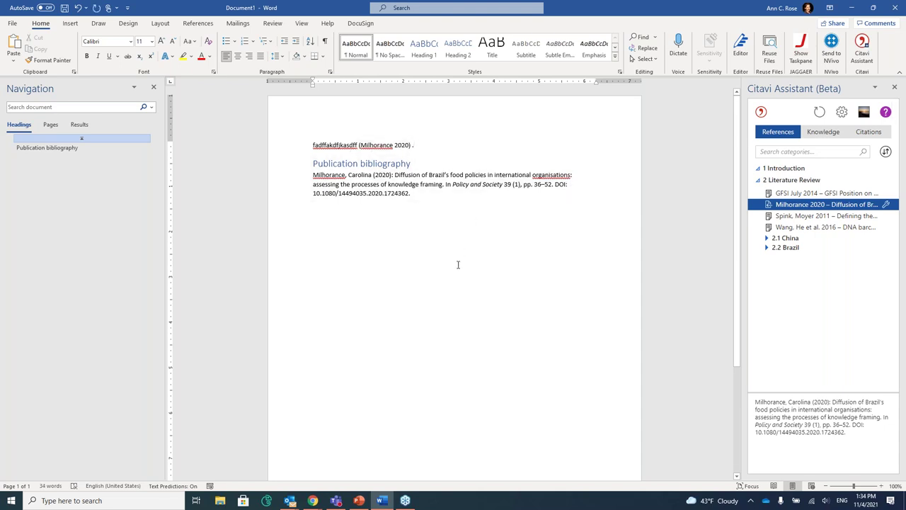
Bring up the citation style setting and search the style list for 'APA'
left_click(868, 133)
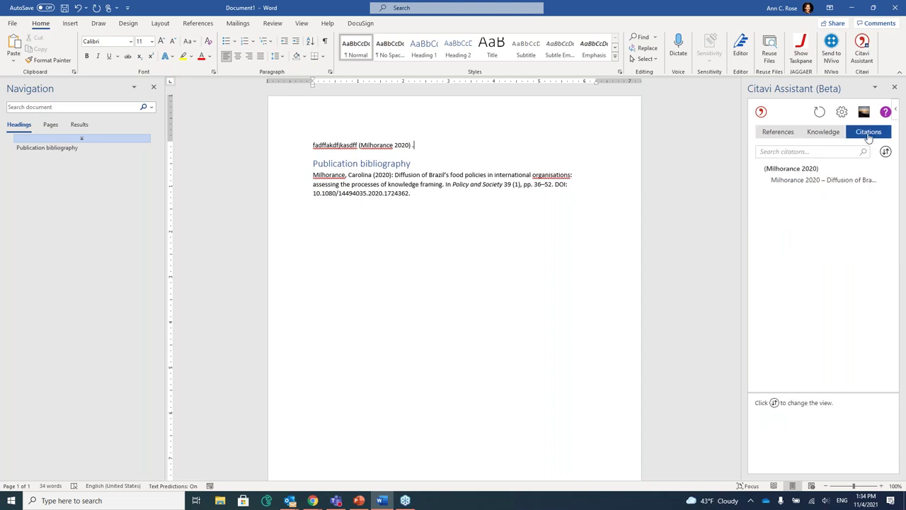
left_click(847, 150)
left_click(842, 113)
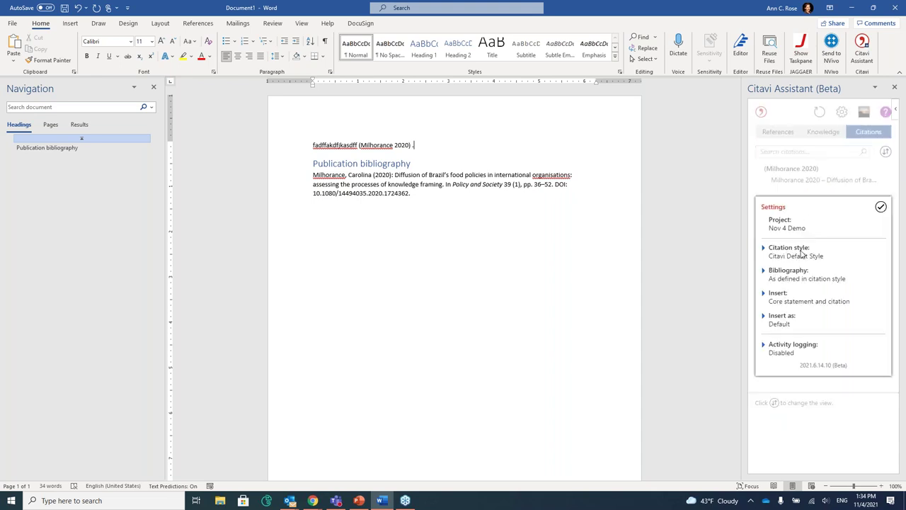
left_click(765, 250)
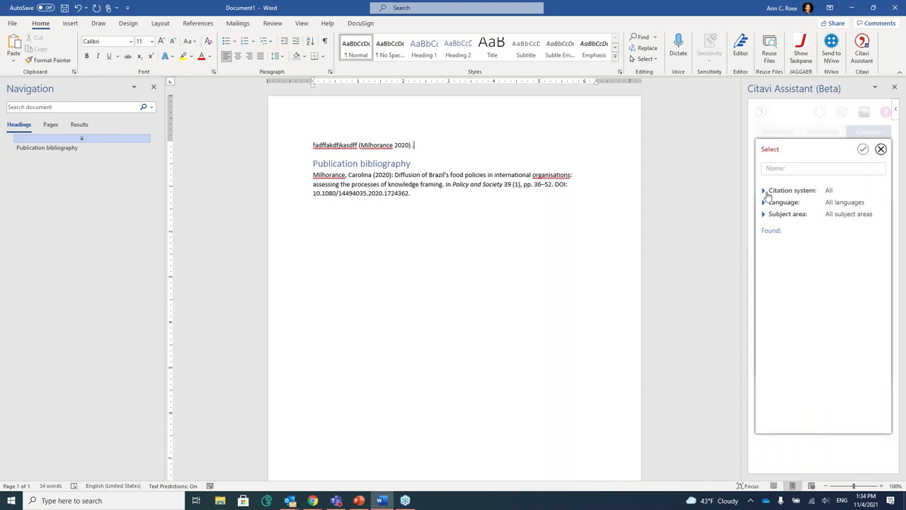
left_click(780, 170)
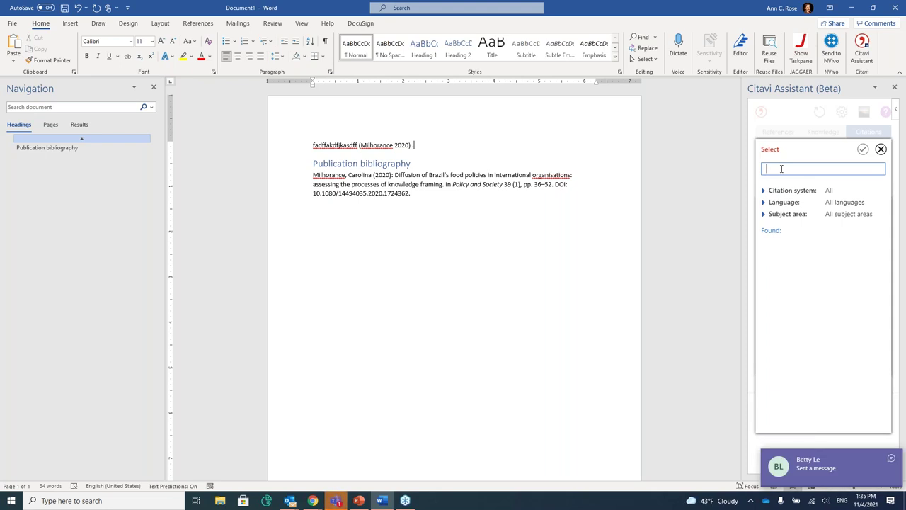
type("spy")
key("BackSpace")
key("BackSpace")
key("BackSpace")
type("pys")
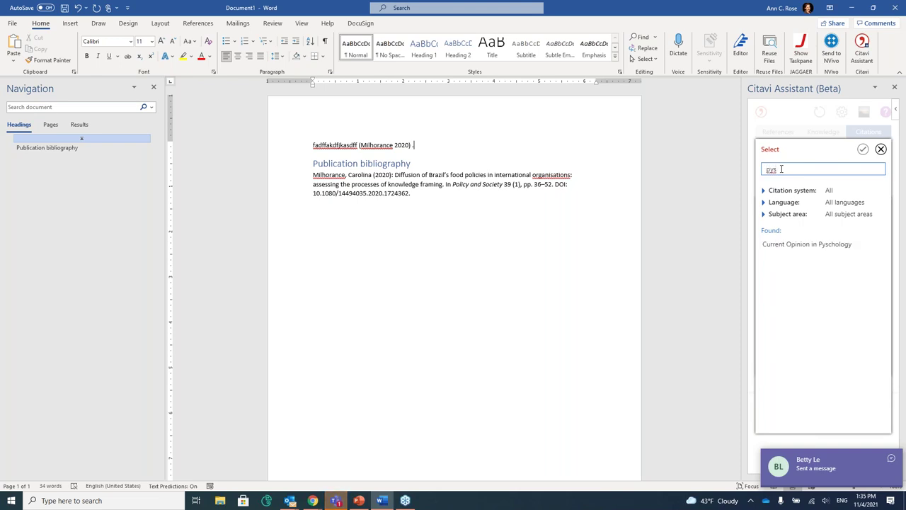
key("BackSpace")
key("BackSpace")
key("BackSpace")
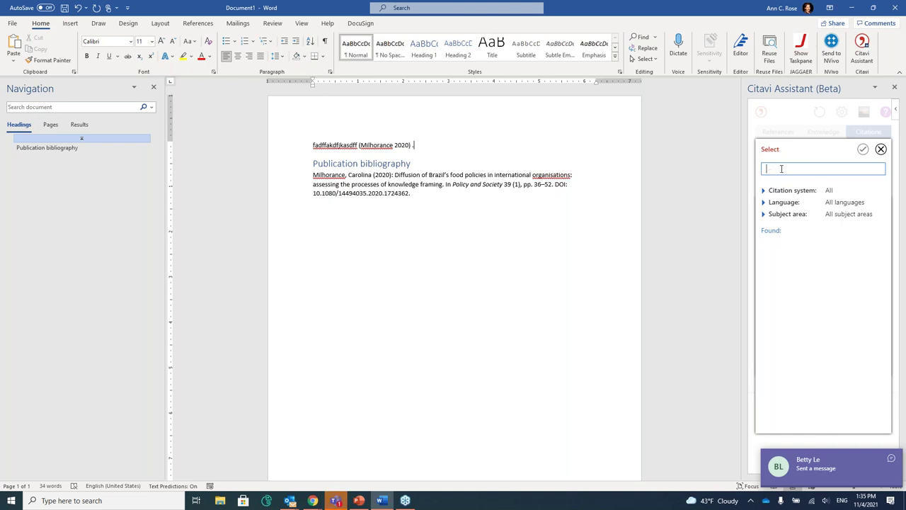
type("Am")
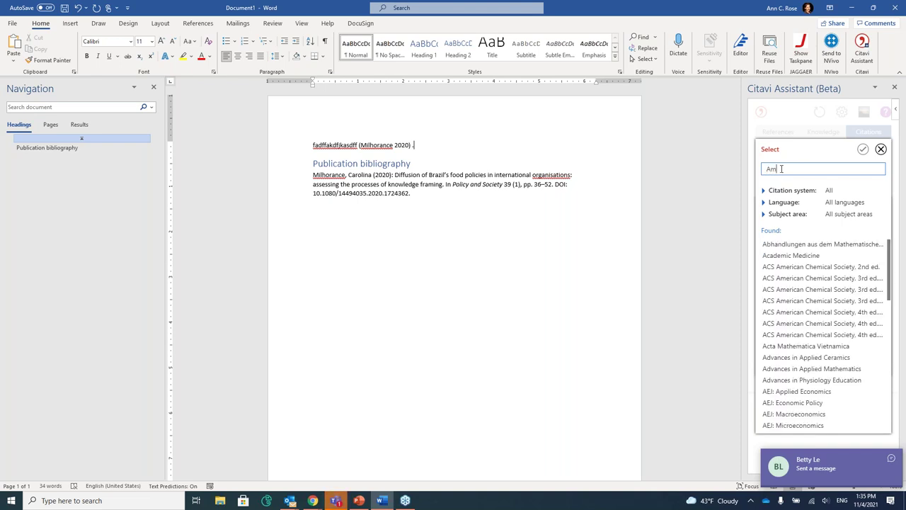
type("a")
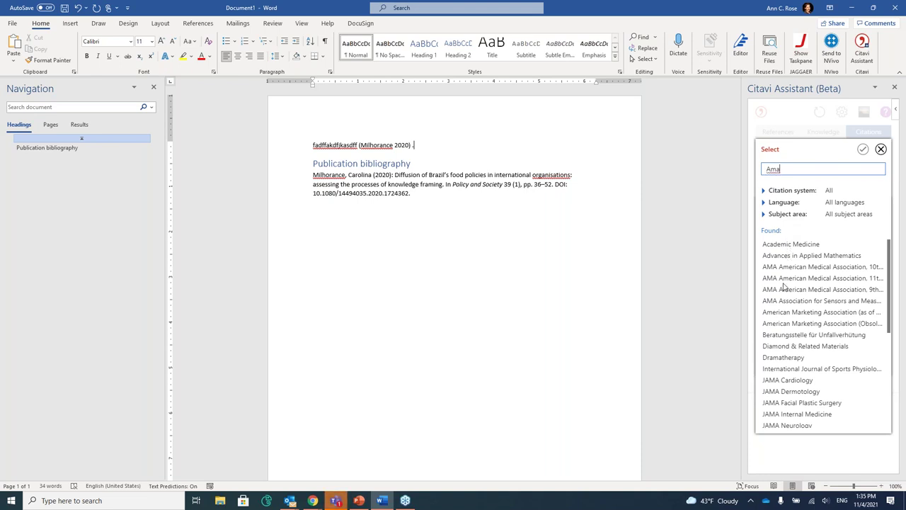
key("BackSpace")
key("BackSpace")
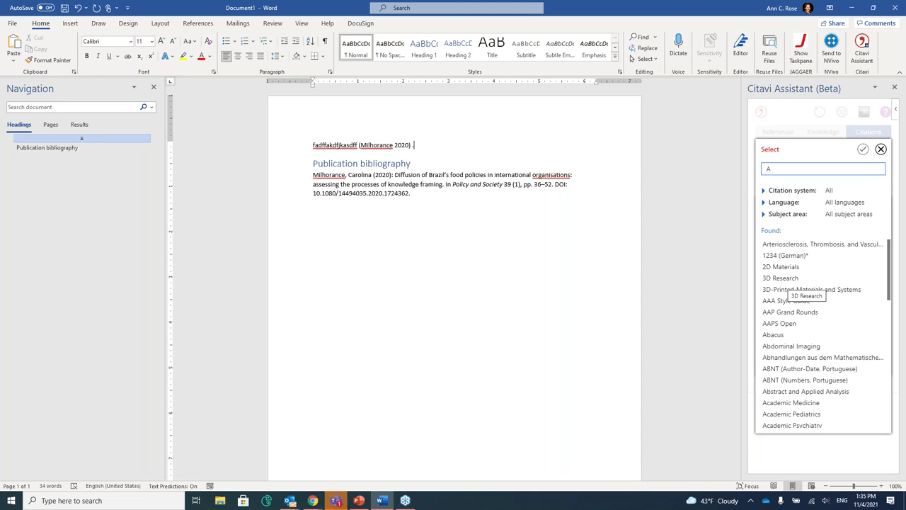
key("BackSpace")
type("APA")
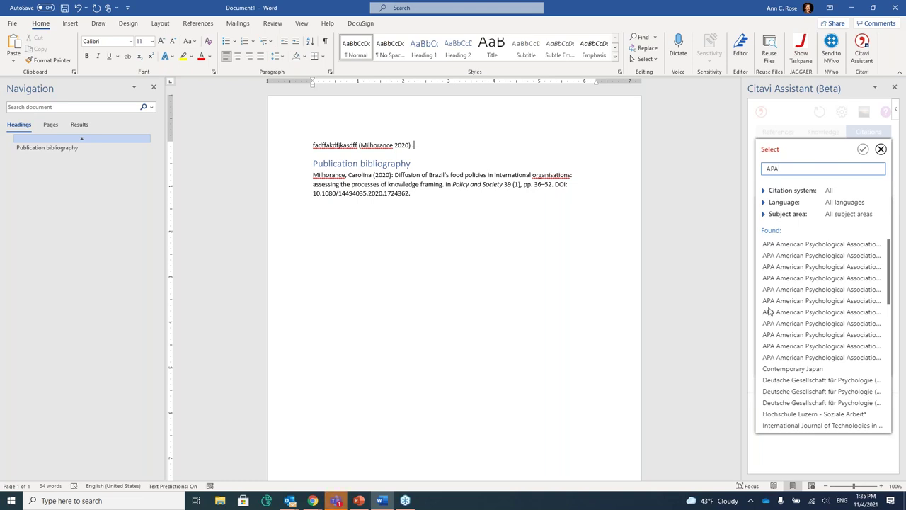
Choose APA American Psychological Association, 7th ed. (English) and confirm to reformat the citations
left_click_drag(740, 314, 532, 310)
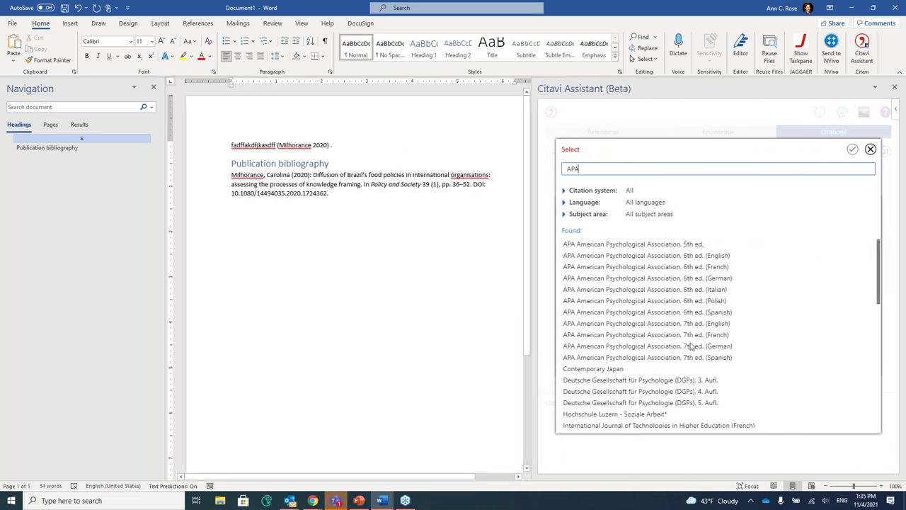
scroll(813, 280, "down", 3)
scroll(813, 280, "up", 3)
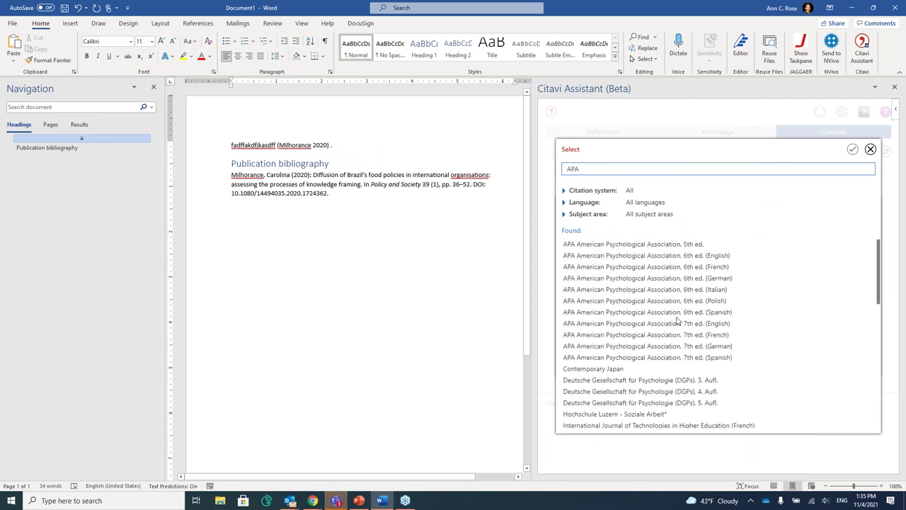
left_click(652, 326)
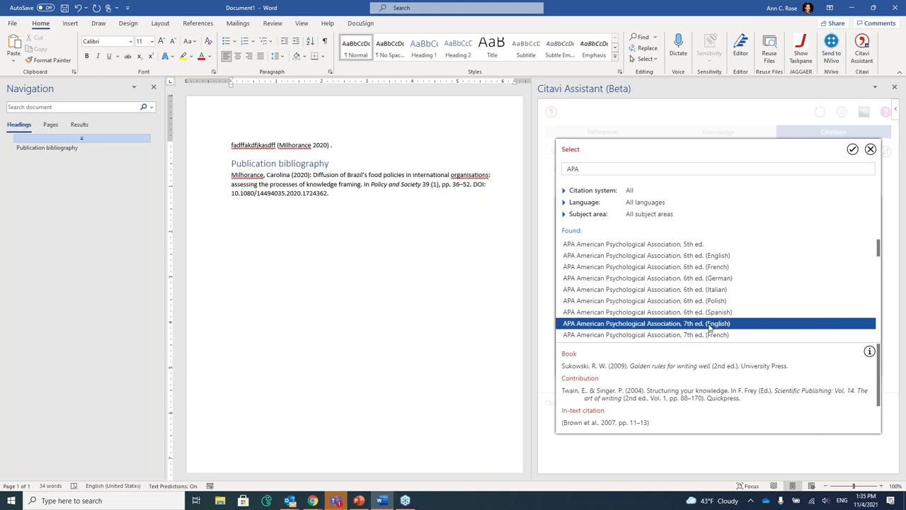
left_click(852, 149)
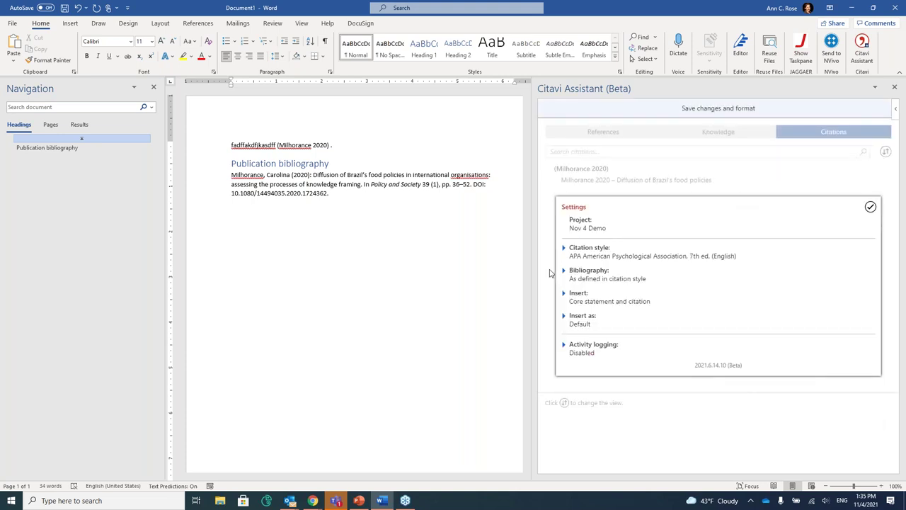
left_click(871, 206)
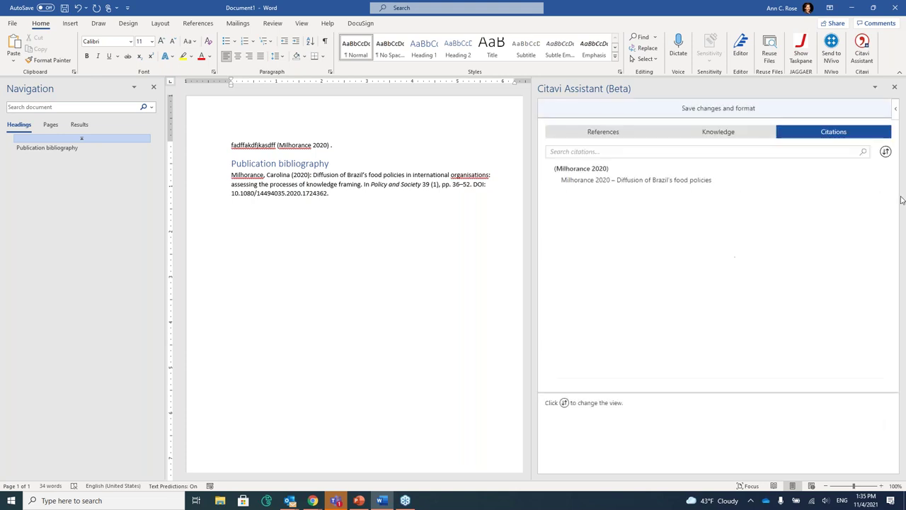
Add a second placeholder line 'fakjkdfjk' below the Milhorance 2020 citation
left_click(346, 195)
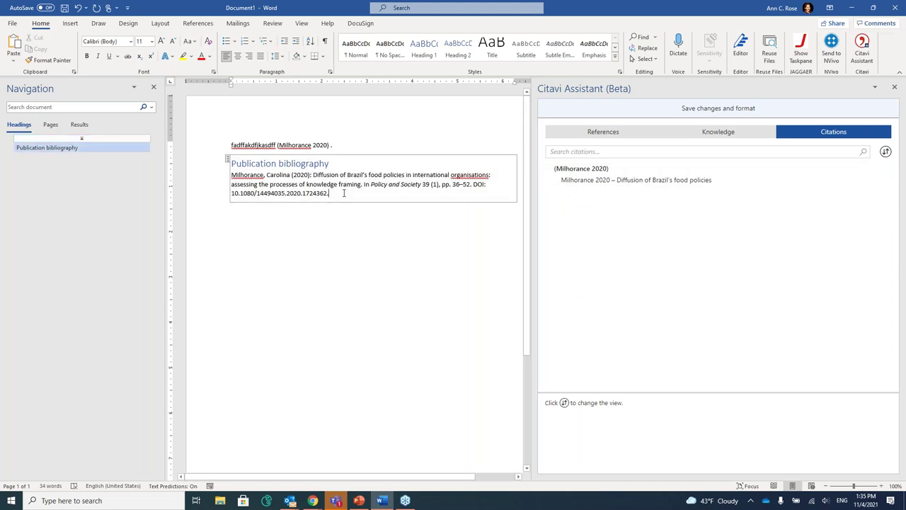
left_click(366, 140)
key("Return")
key("Return")
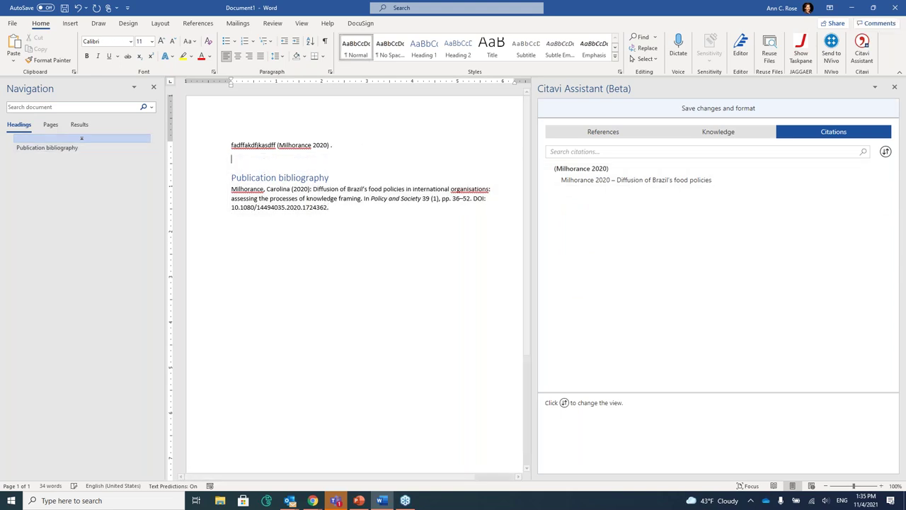
type("fakjkdfjk")
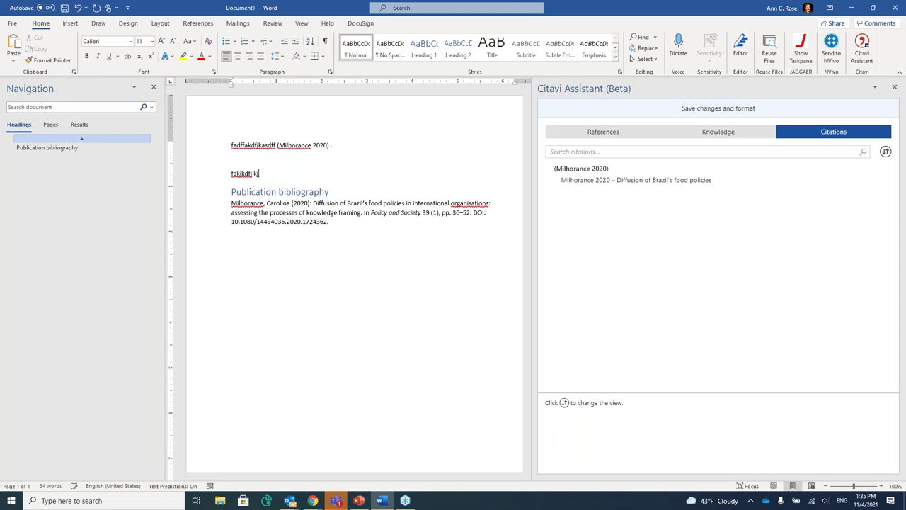
Close and reopen the Citavi Assistant side pane
left_click(486, 263)
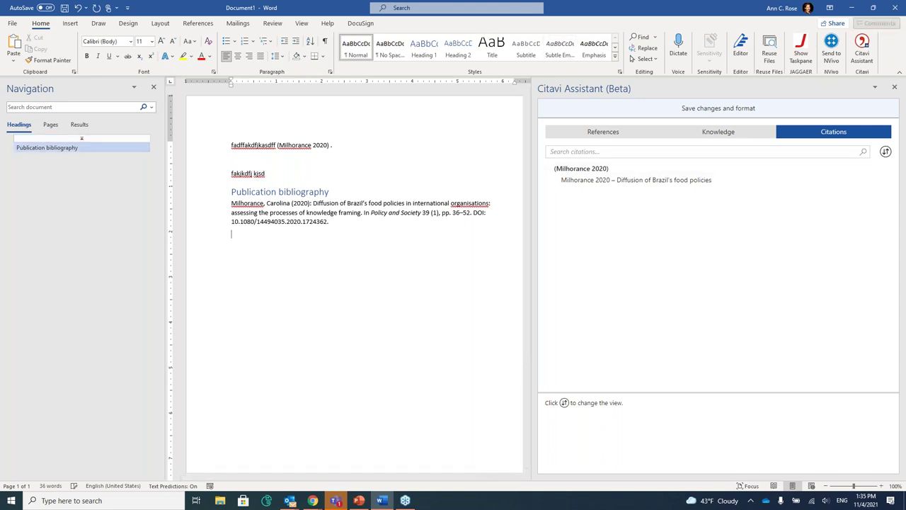
left_click(895, 88)
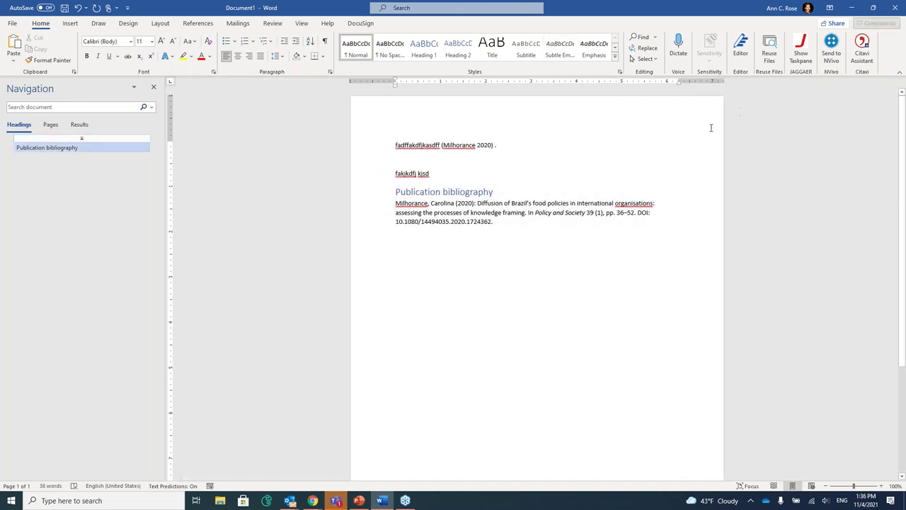
left_click(862, 49)
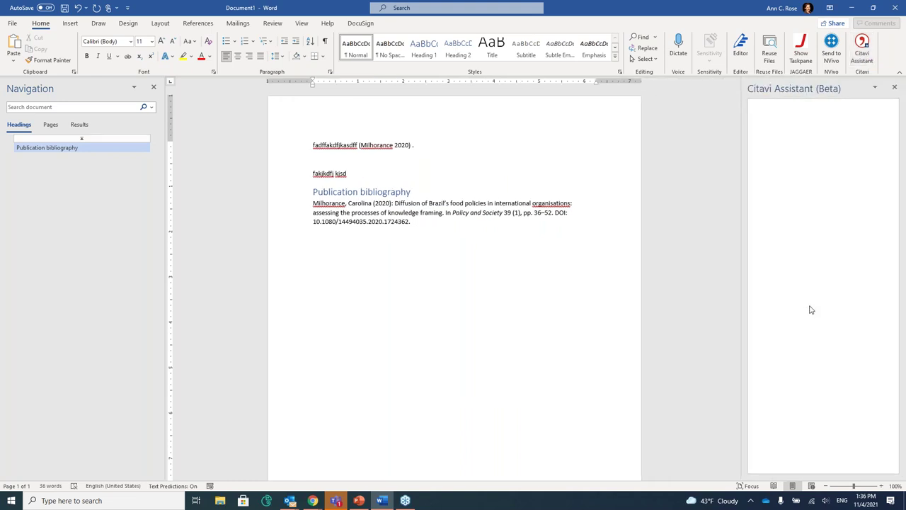
Log back in to Citavi with the saved account e-mail and password so Milhorance 2020 is listed
left_click(814, 286)
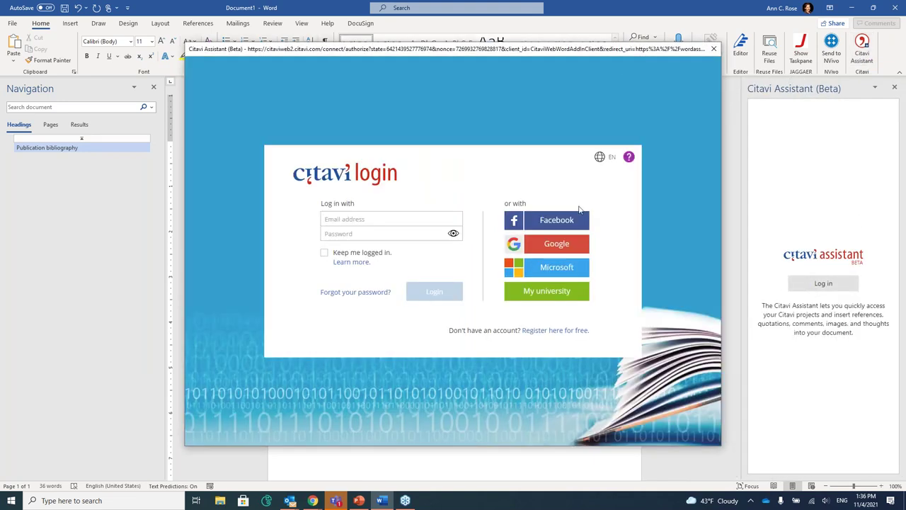
left_click(399, 221)
left_click(394, 253)
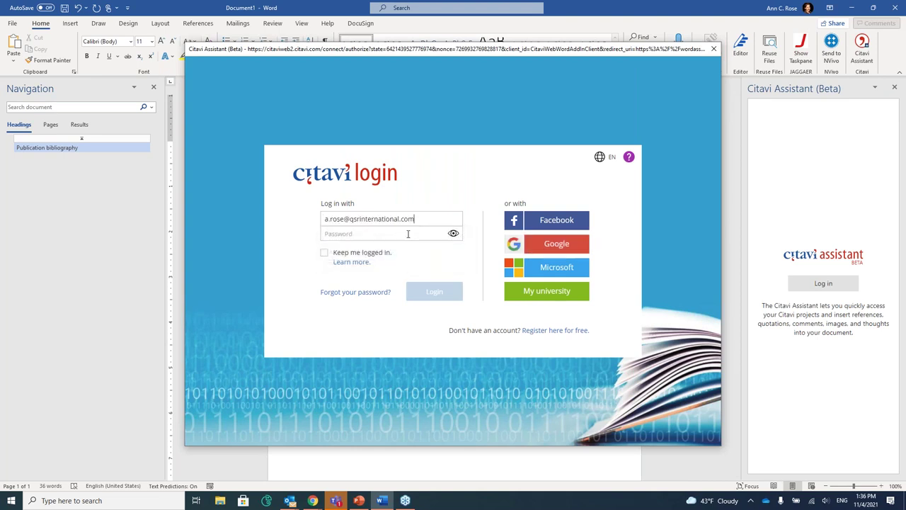
left_click(410, 232)
type("•")
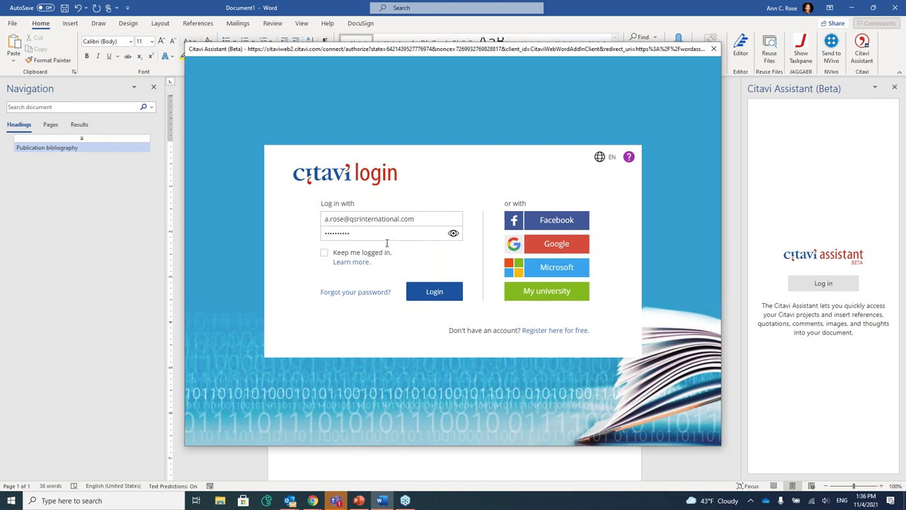
left_click(429, 292)
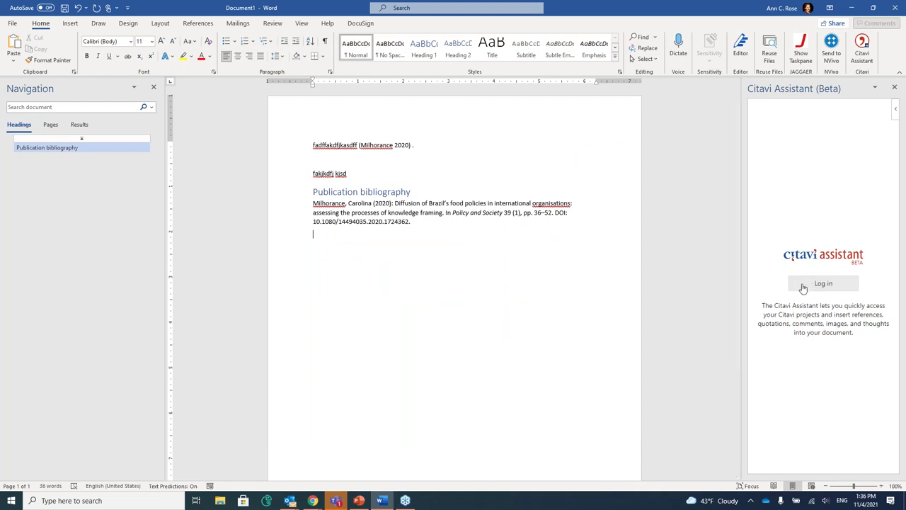
left_click(803, 287)
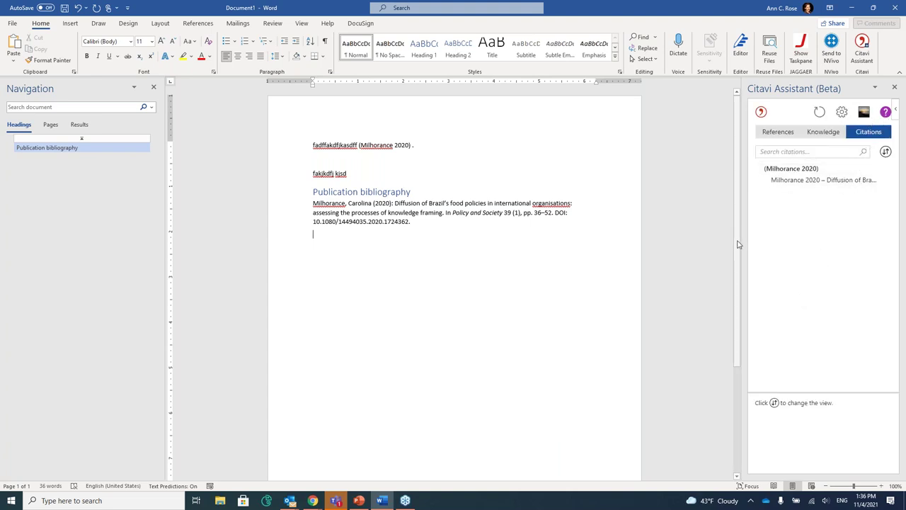
Widen the Citavi pane, expand 2 Literature Review, and insert the GFSI July 2014 citation
left_click_drag(744, 246, 685, 246)
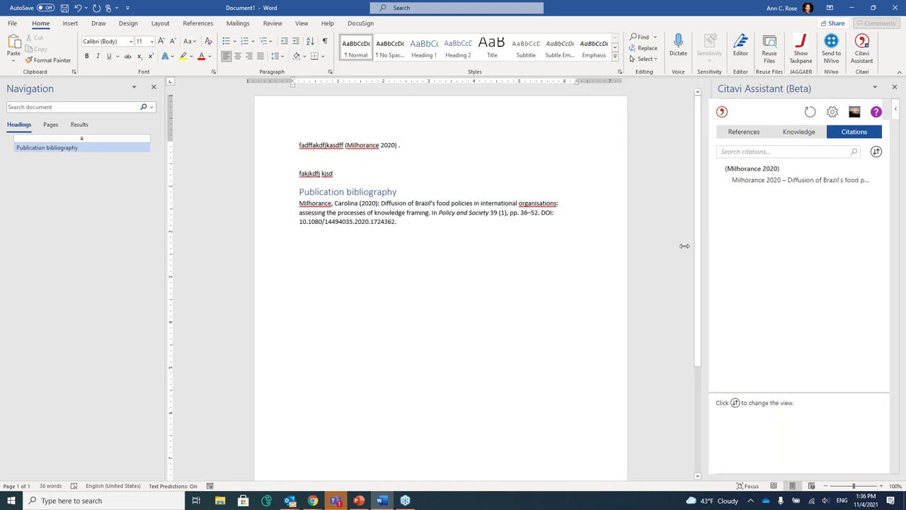
left_click(730, 132)
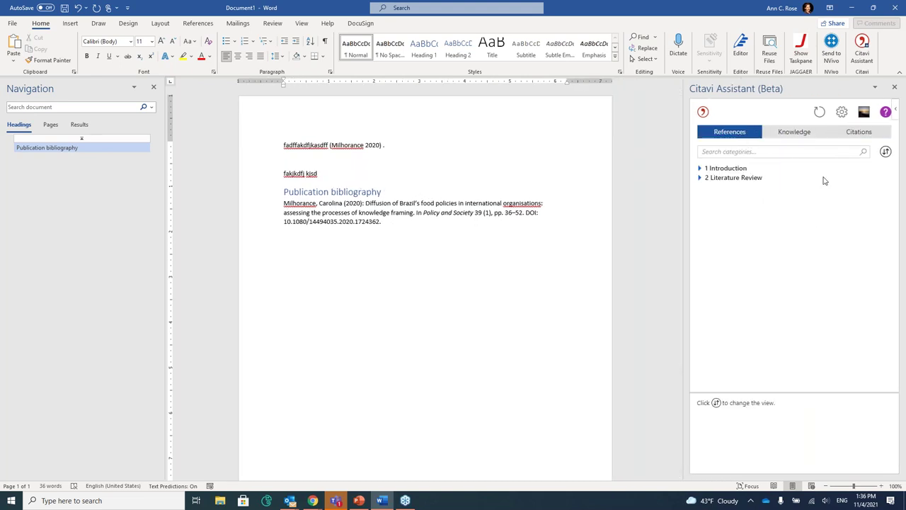
left_click(700, 169)
left_click(700, 181)
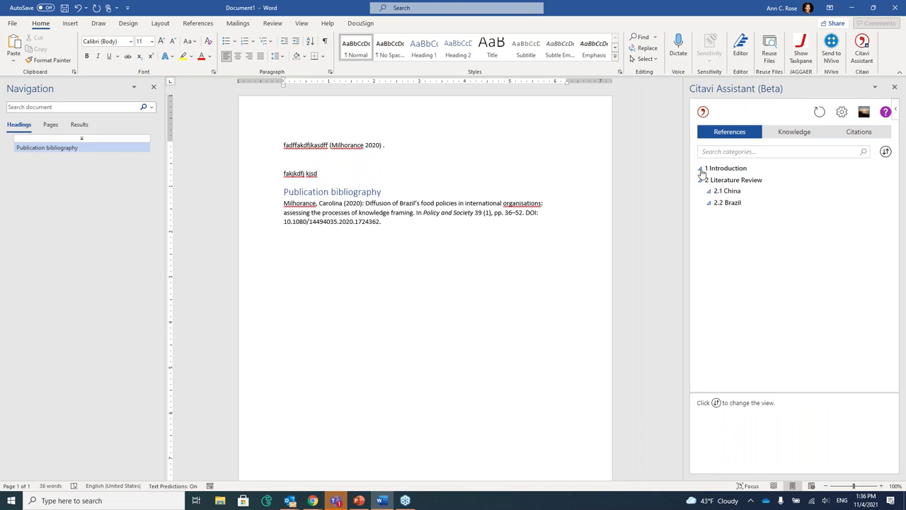
left_click(701, 168)
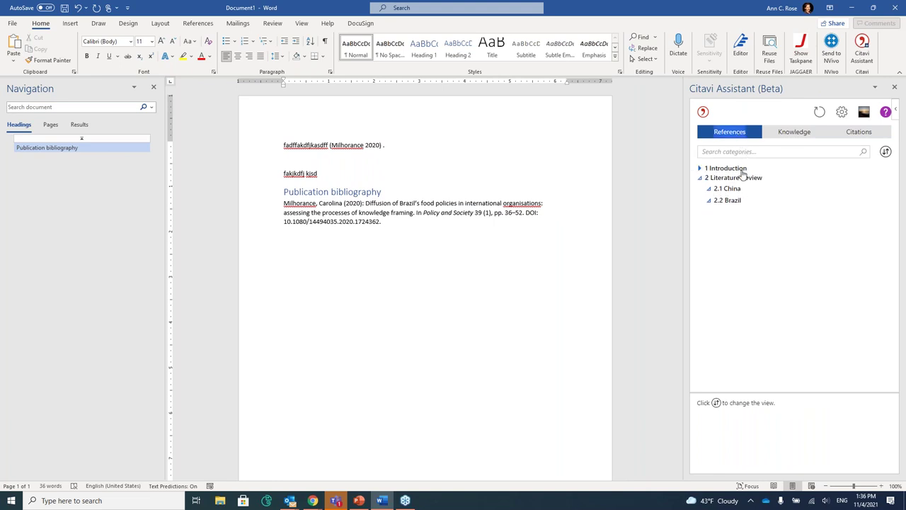
double_click(728, 189)
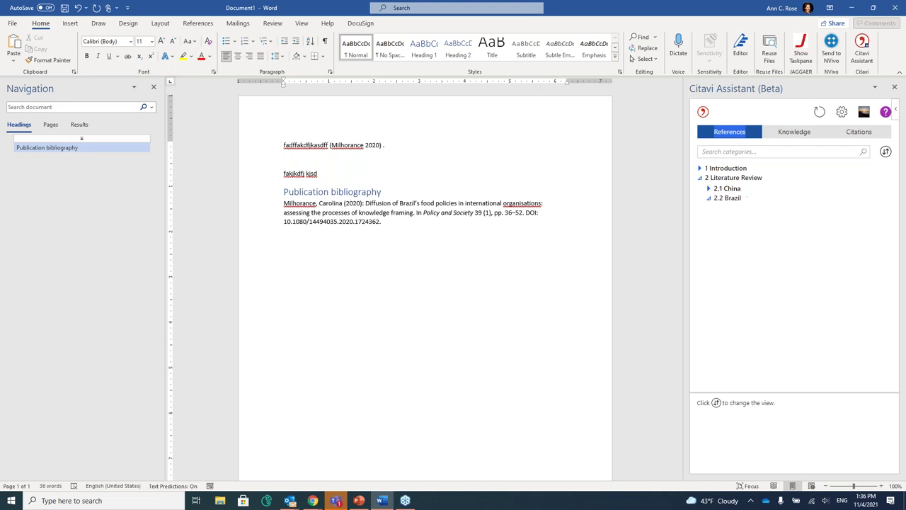
left_click(788, 135)
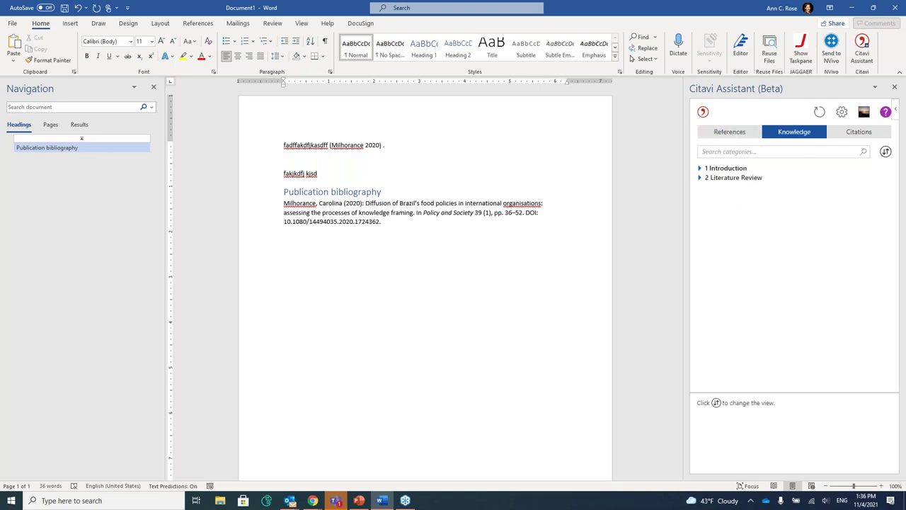
left_click(728, 134)
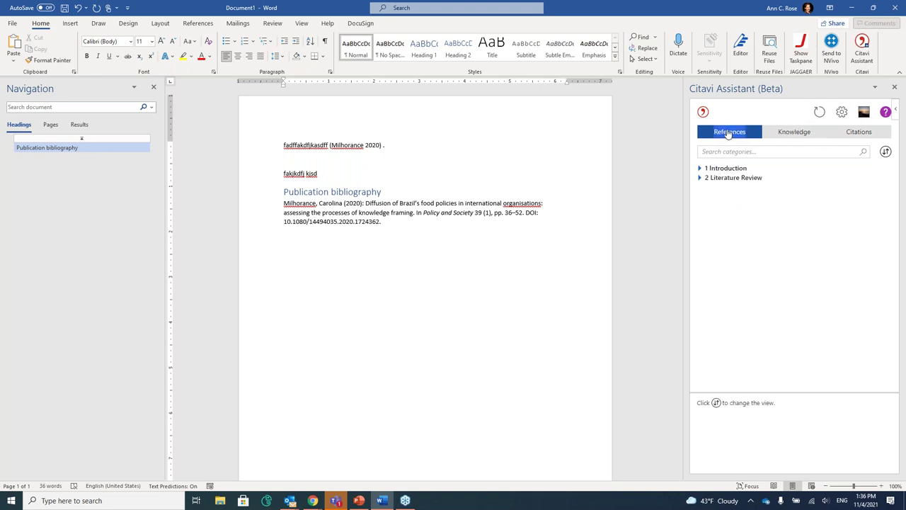
left_click(700, 179)
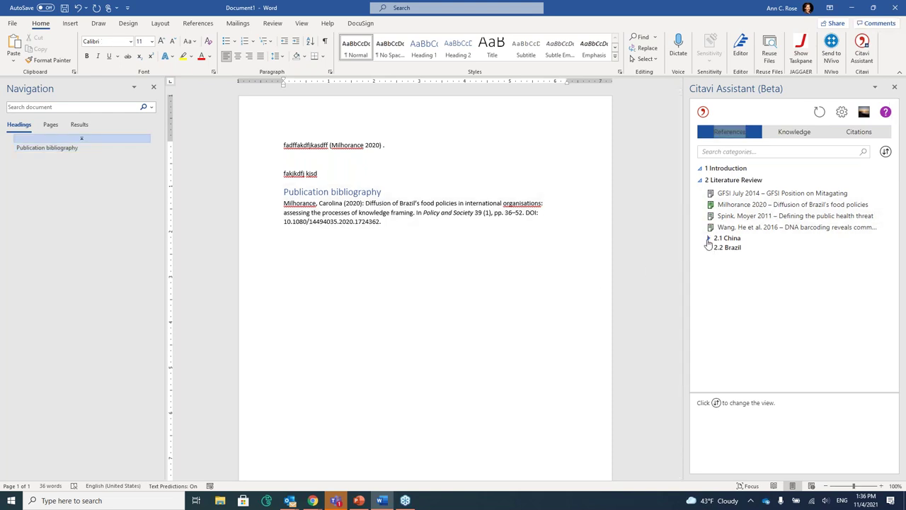
double_click(714, 193)
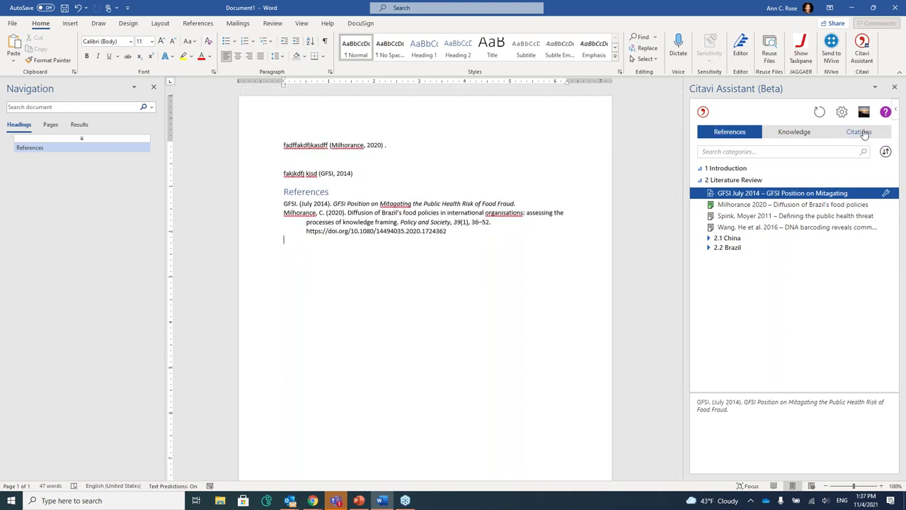
Switch the Citavi Assistant citation style from APA 7th edition to Vancouver
left_click(860, 135)
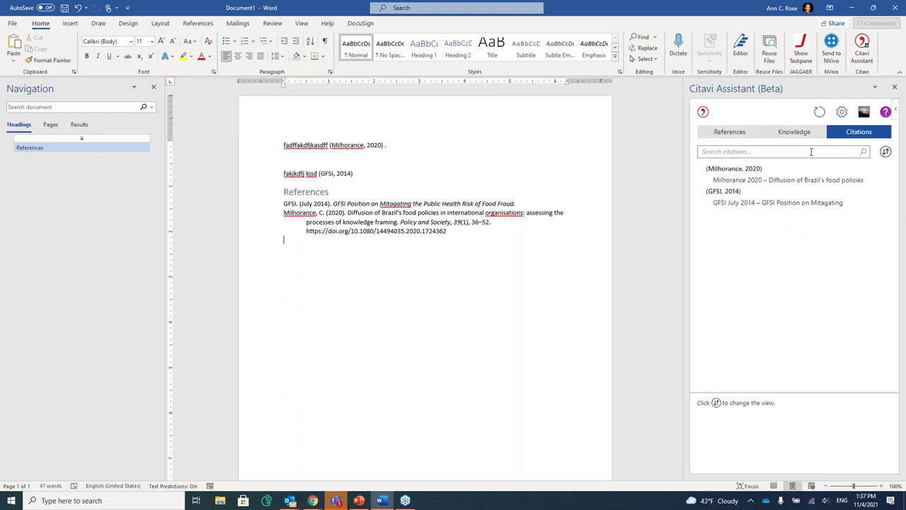
left_click(843, 111)
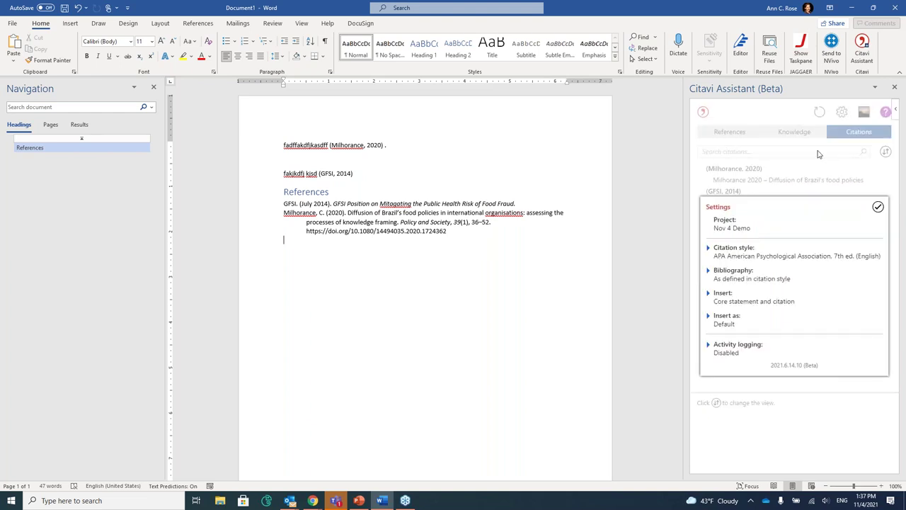
left_click(744, 252)
left_click(746, 168)
type("vancou")
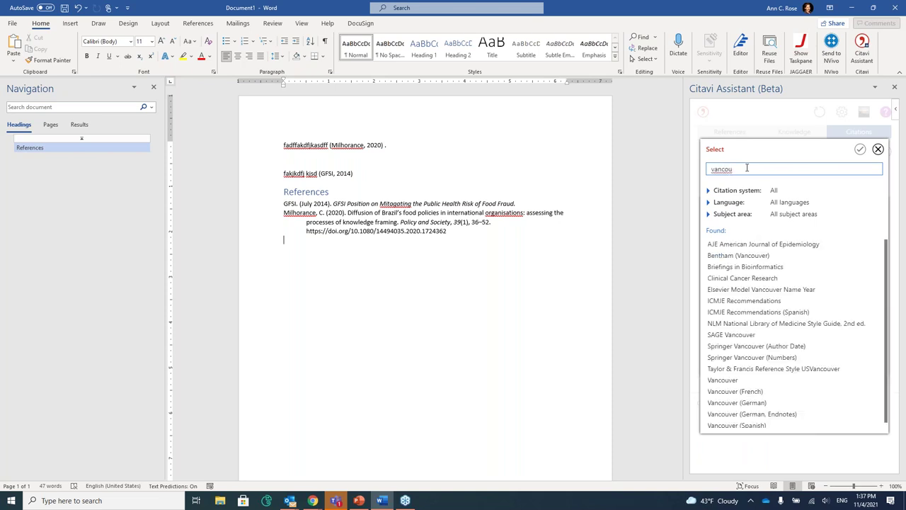
left_click(737, 381)
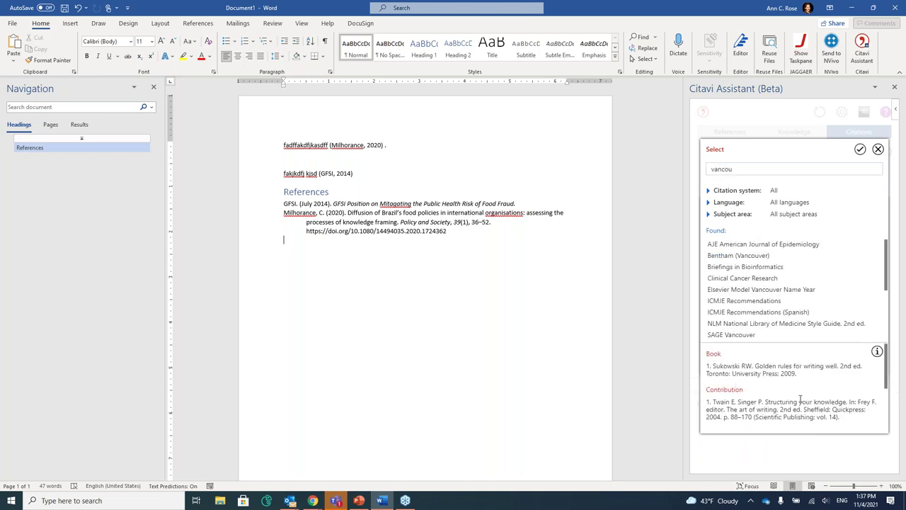
left_click(860, 149)
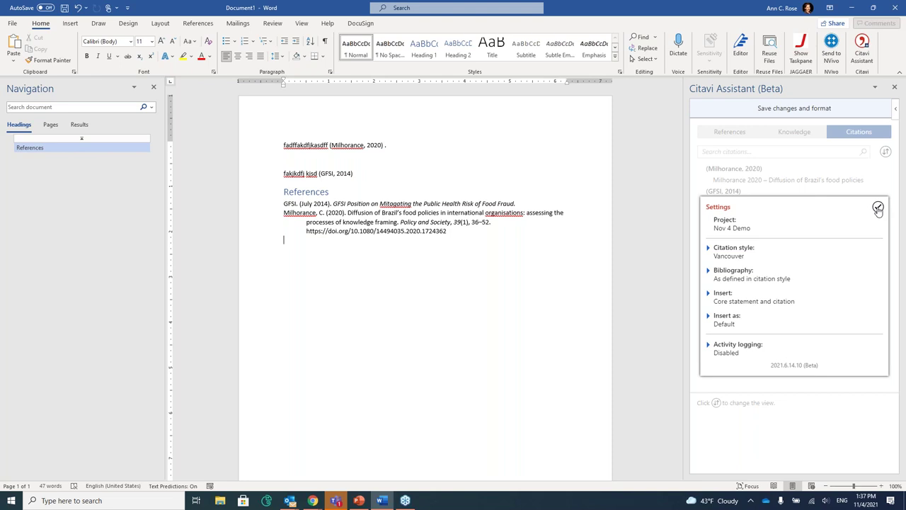
left_click(878, 207)
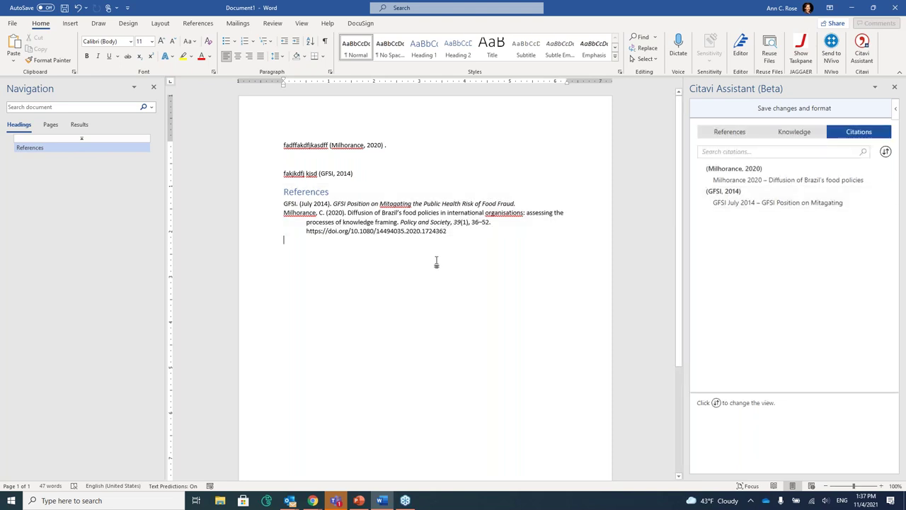
Save changes and format so citations read (1), (2) with a Literature Cited list
left_click(801, 111)
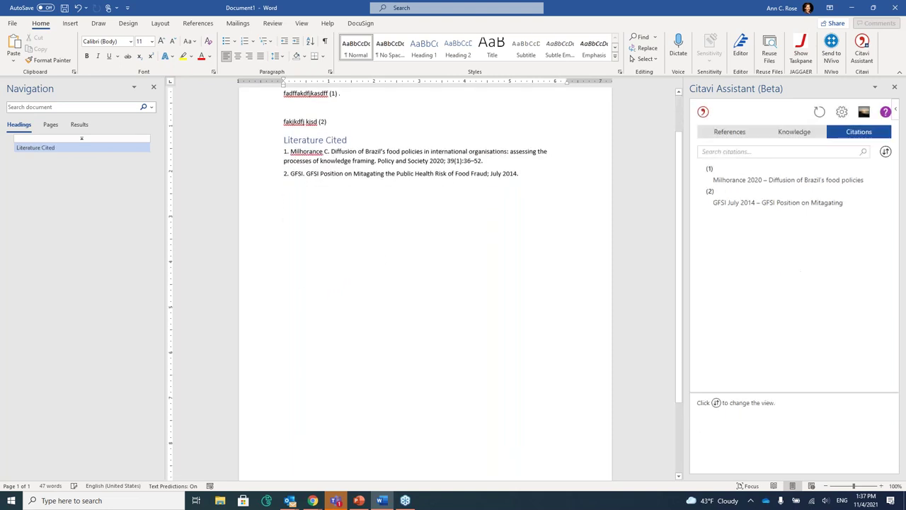
scroll(452, 251, "up", 2)
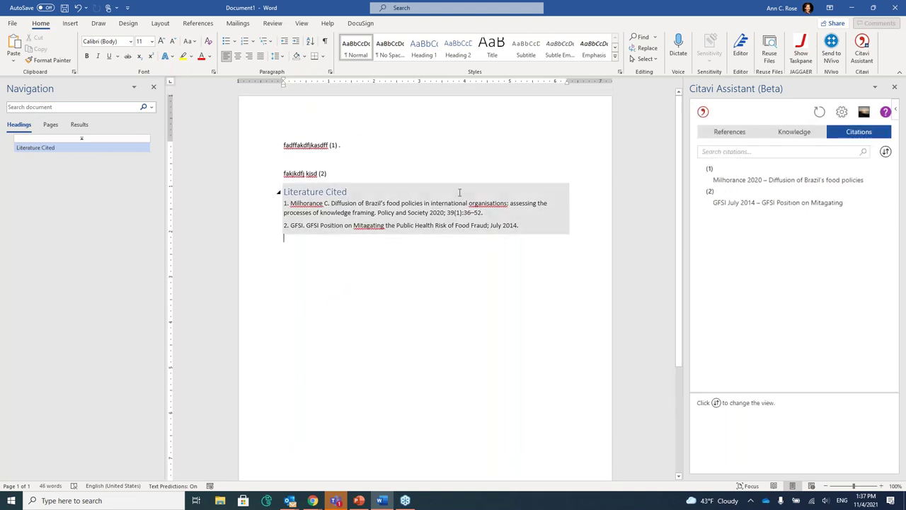